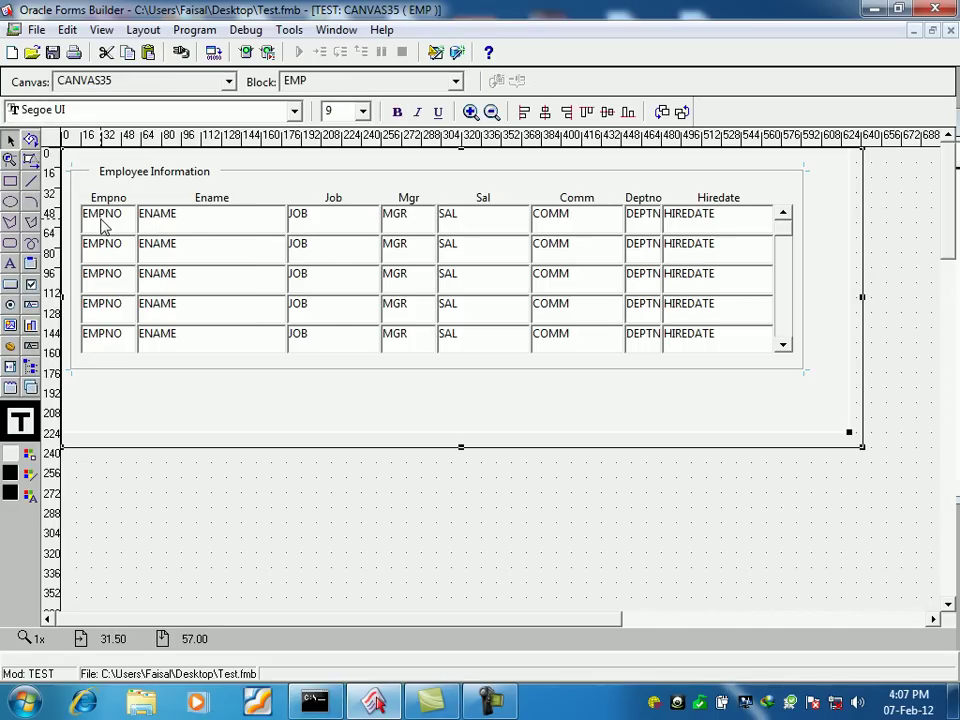
{"action": "left_click", "coordinate": [116, 320]}
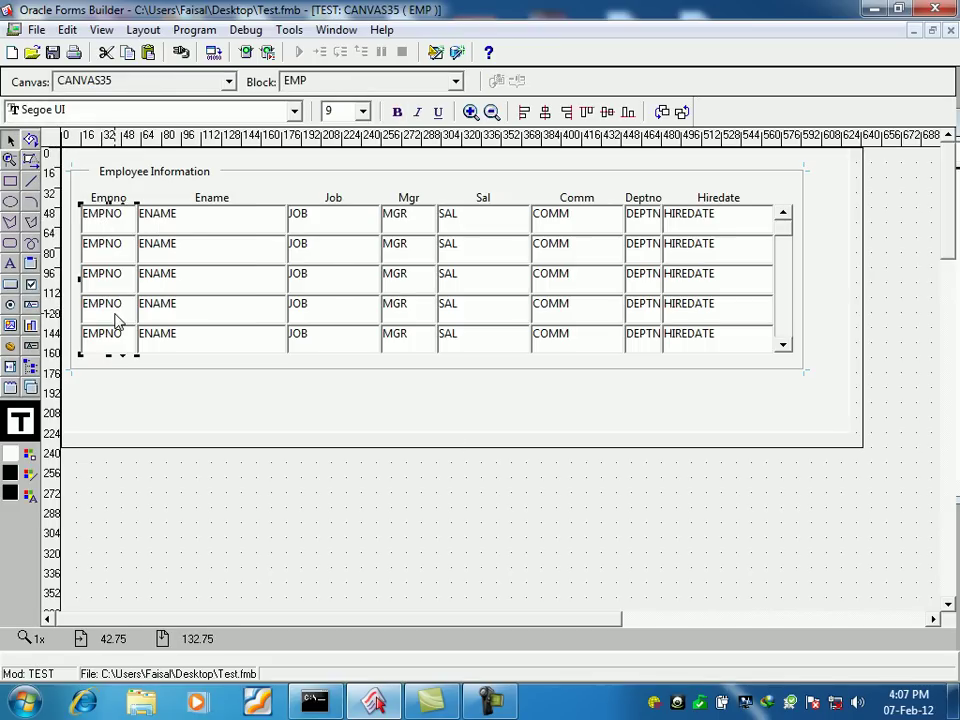
{"action": "left_click_drag", "start_coordinate": [160, 306], "coordinate": [200, 303]}
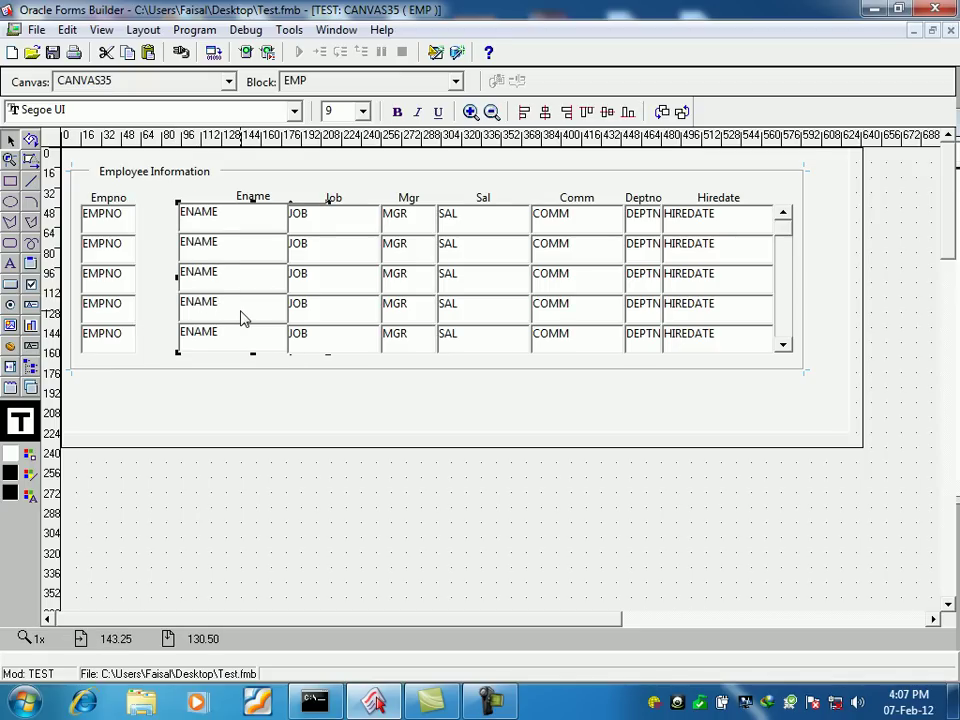
{"action": "key", "text": "ctrl+z"}
Step: Reduce the row height of all EMP items together and shorten the block's scrollbar to match the five rows
{"action": "left_click_drag", "start_coordinate": [60, 153], "coordinate": [703, 287]}
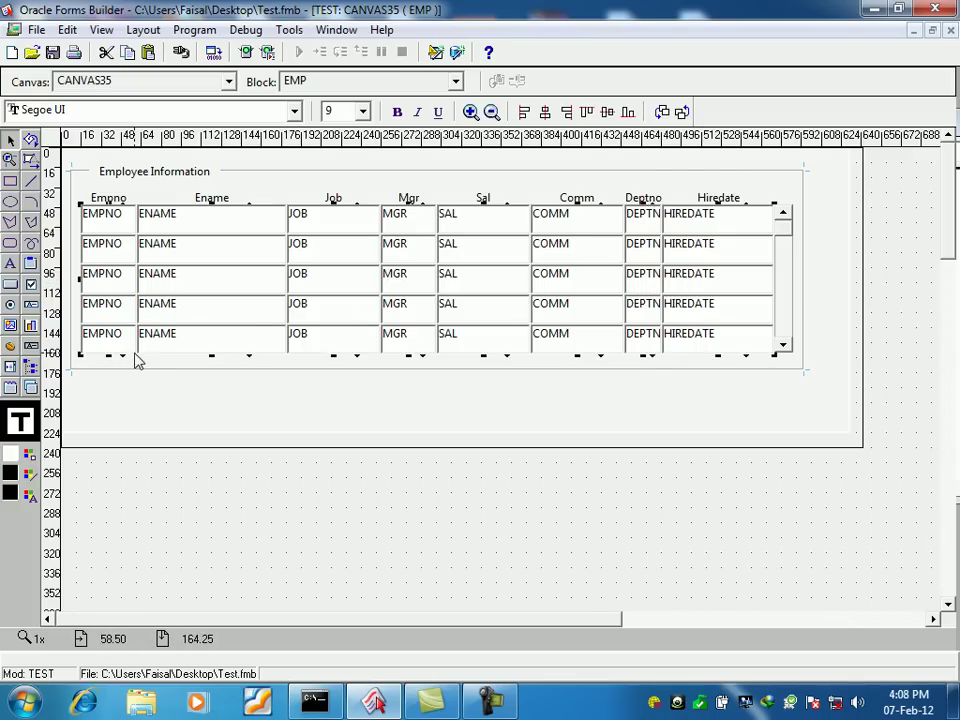
{"action": "left_click_drag", "start_coordinate": [110, 362], "coordinate": [111, 317]}
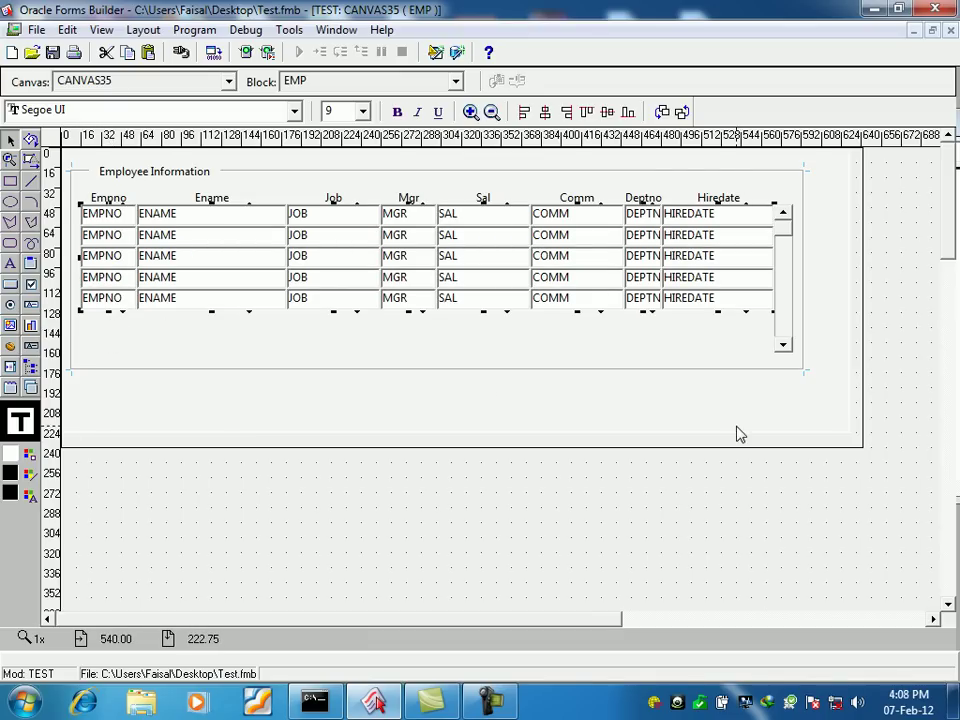
{"action": "left_click", "coordinate": [785, 353]}
{"action": "left_click_drag", "start_coordinate": [785, 355], "coordinate": [786, 321]}
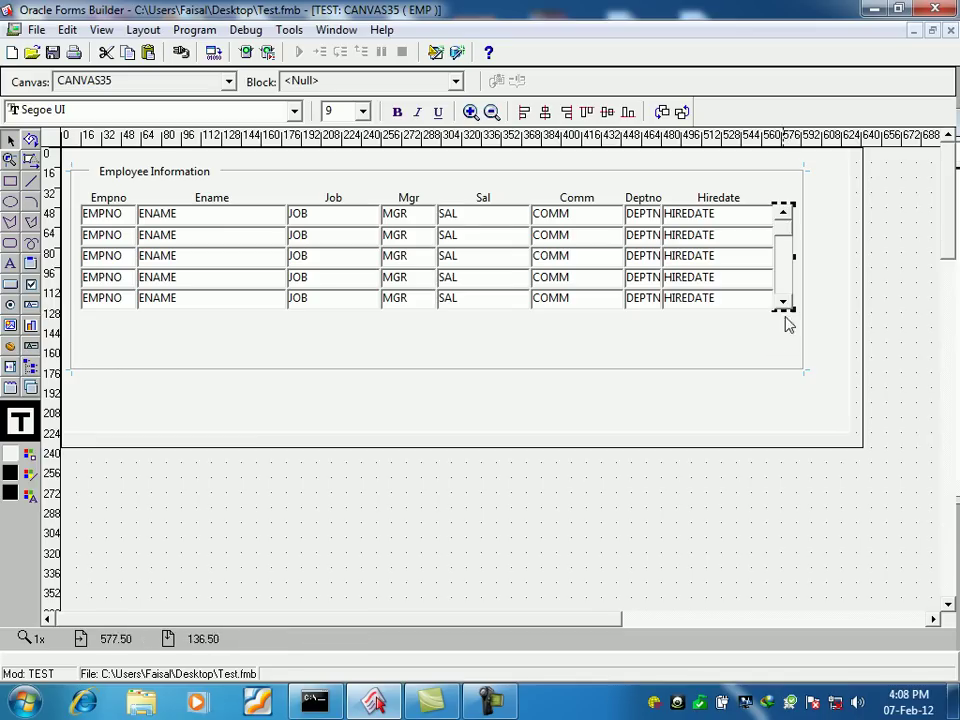
Step: Widen the Employee Information frame past the scrollbar and adjust its height to leave blank space below the records
{"action": "left_click", "coordinate": [782, 339]}
{"action": "left_click", "coordinate": [753, 380]}
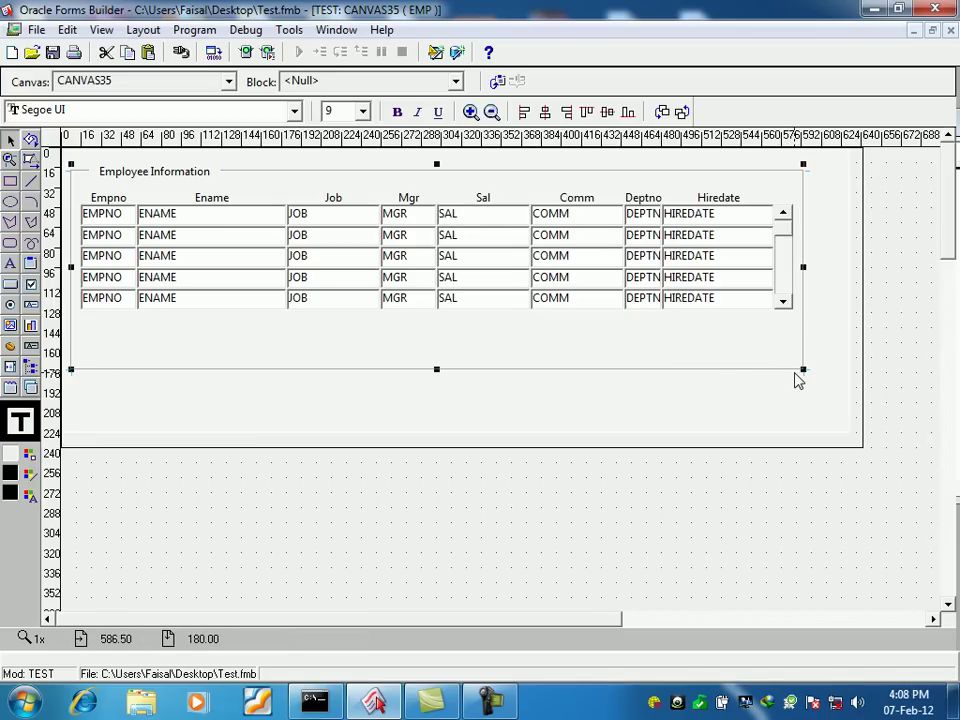
{"action": "left_click_drag", "start_coordinate": [804, 370], "coordinate": [829, 344]}
{"action": "left_click", "coordinate": [739, 407]}
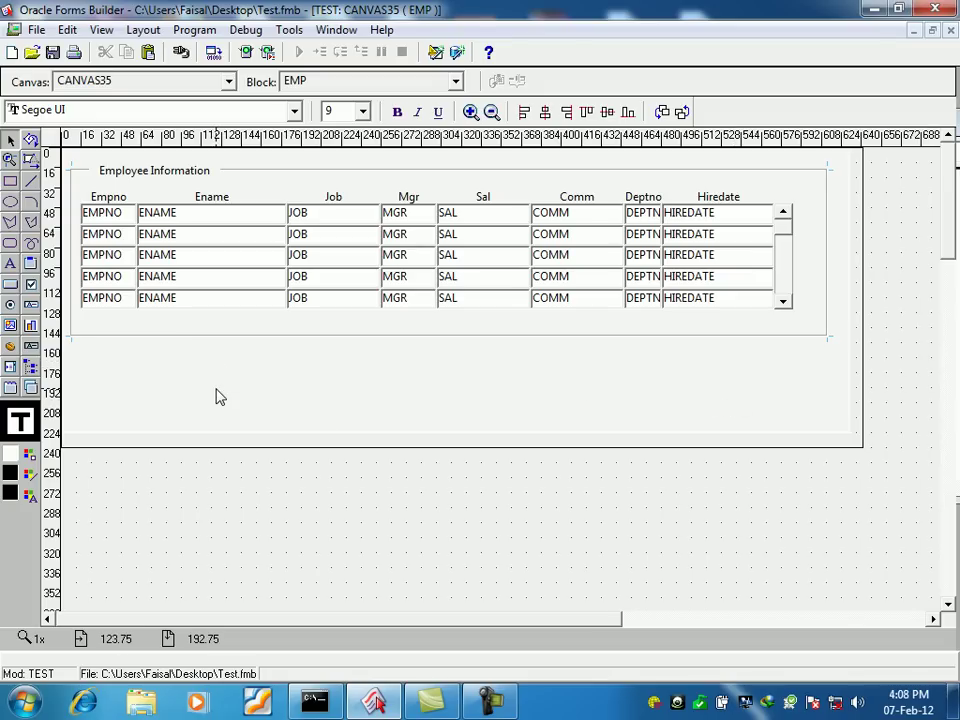
{"action": "left_click_drag", "start_coordinate": [826, 342], "coordinate": [831, 377]}
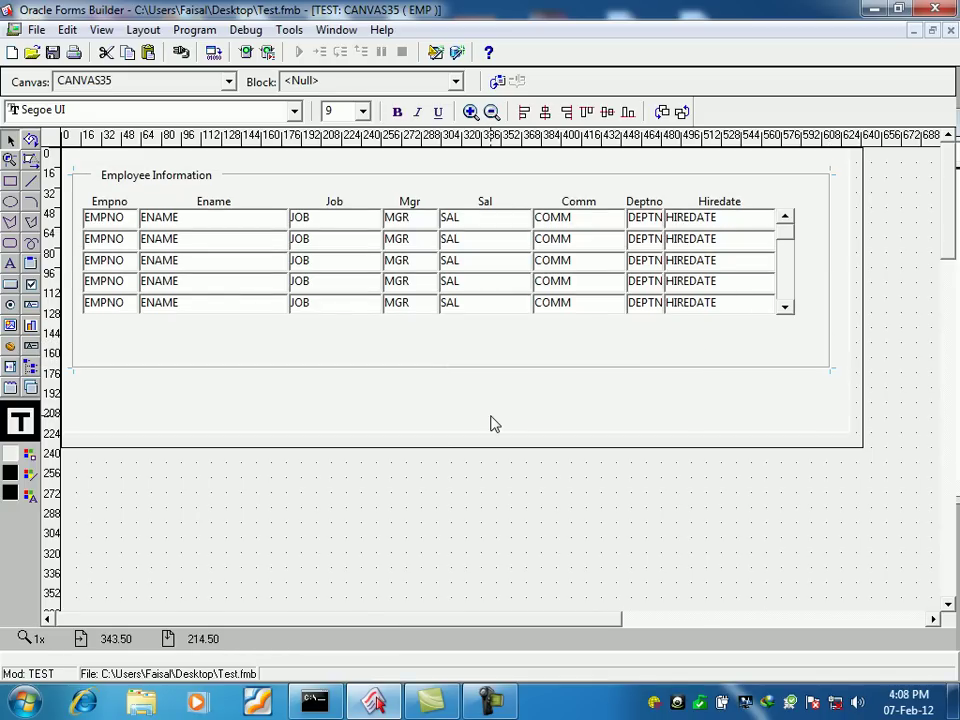
{"action": "left_click", "coordinate": [463, 296]}
{"action": "left_click", "coordinate": [548, 266]}
{"action": "left_click", "coordinate": [645, 268]}
{"action": "left_click", "coordinate": [702, 258]}
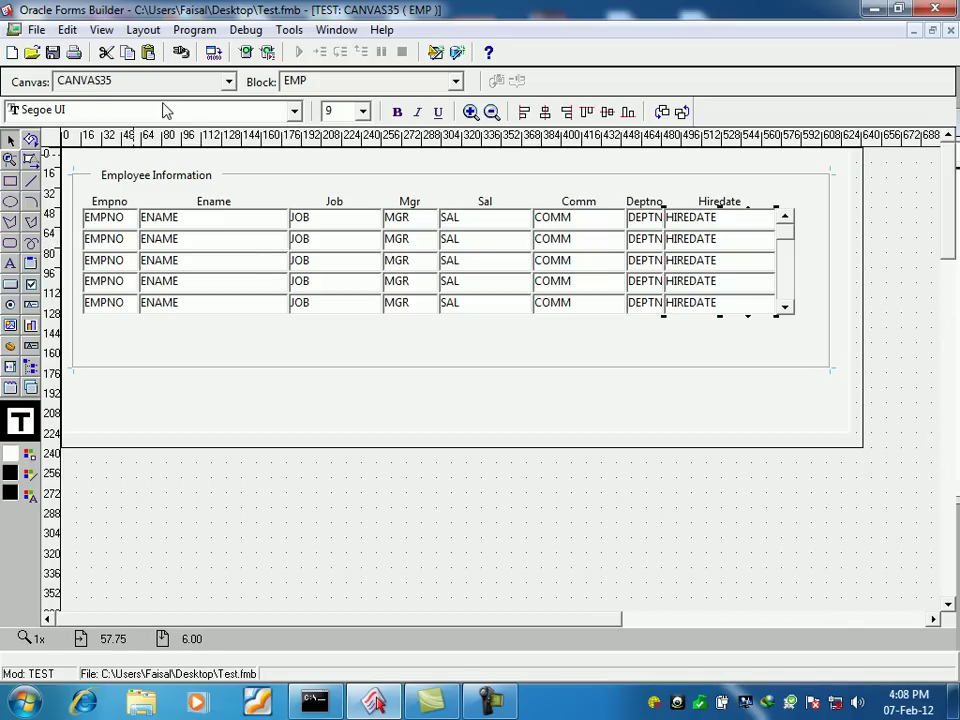
Step: Connect to the database sid as user scott, entering the account password
{"action": "left_click", "coordinate": [36, 29]}
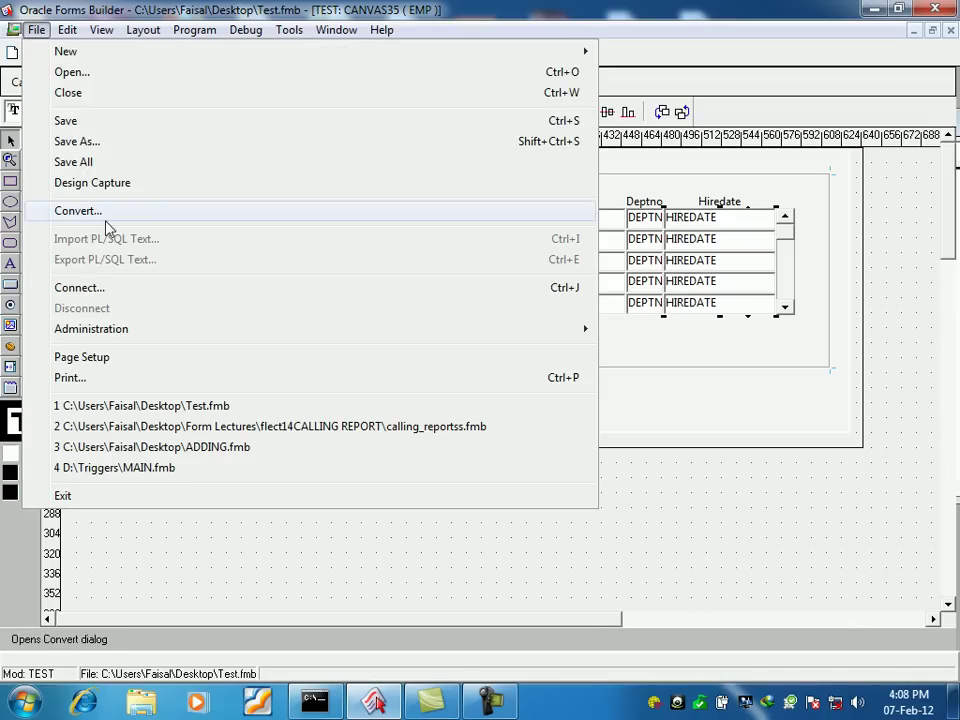
{"action": "left_click", "coordinate": [128, 290]}
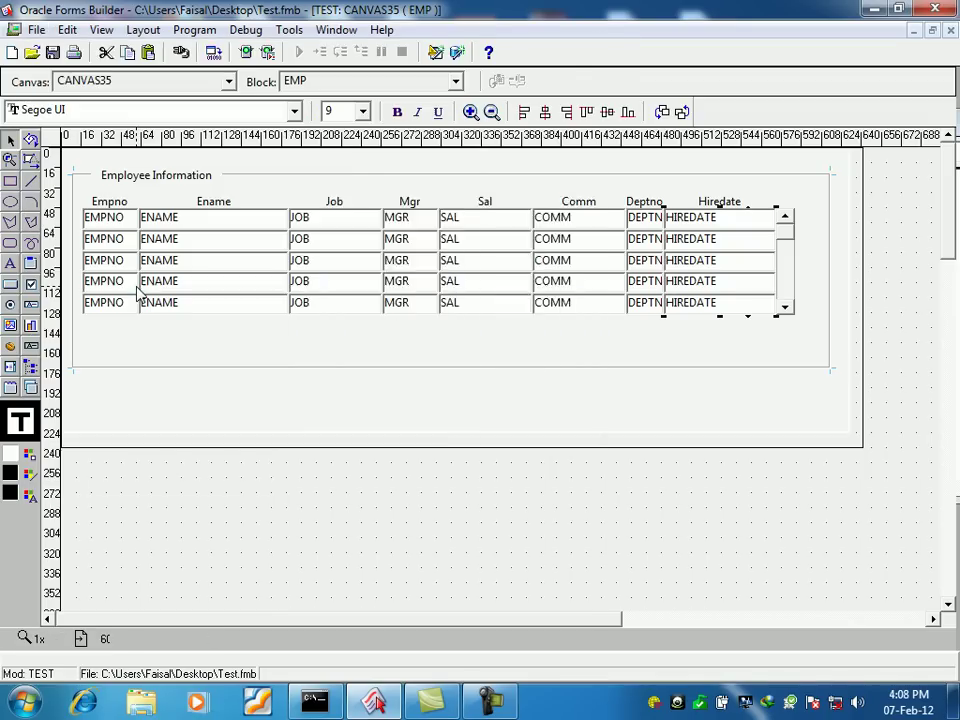
{"action": "type", "text": "scott"}
{"action": "key", "text": "Tab"}
{"action": "type", "text": "tiger"}
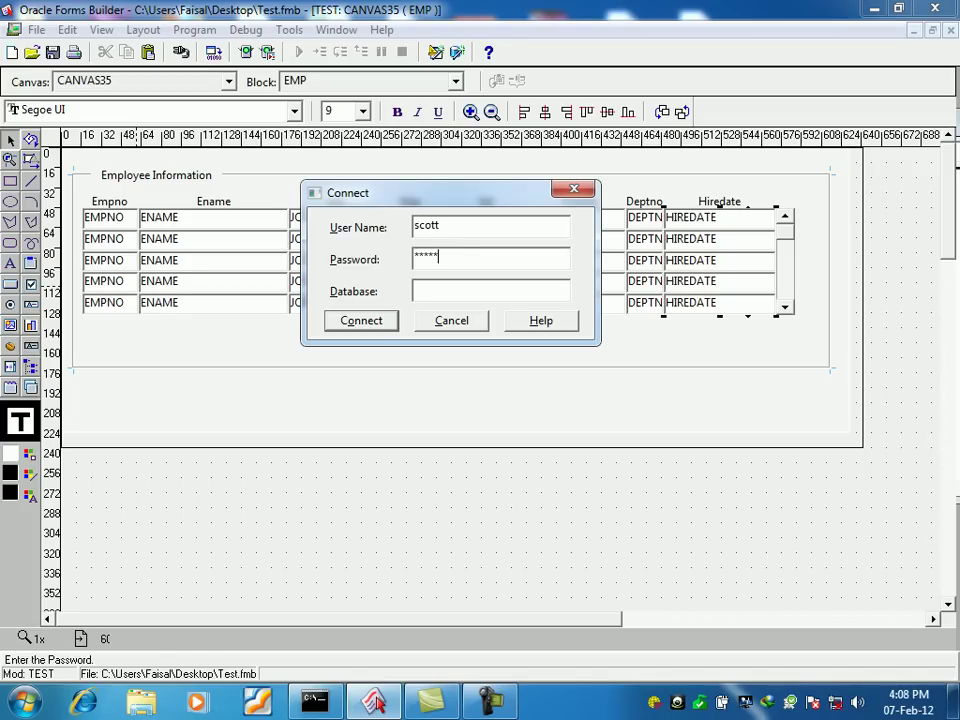
{"action": "key", "text": "Tab"}
{"action": "type", "text": "sid"}
{"action": "key", "text": "Return"}
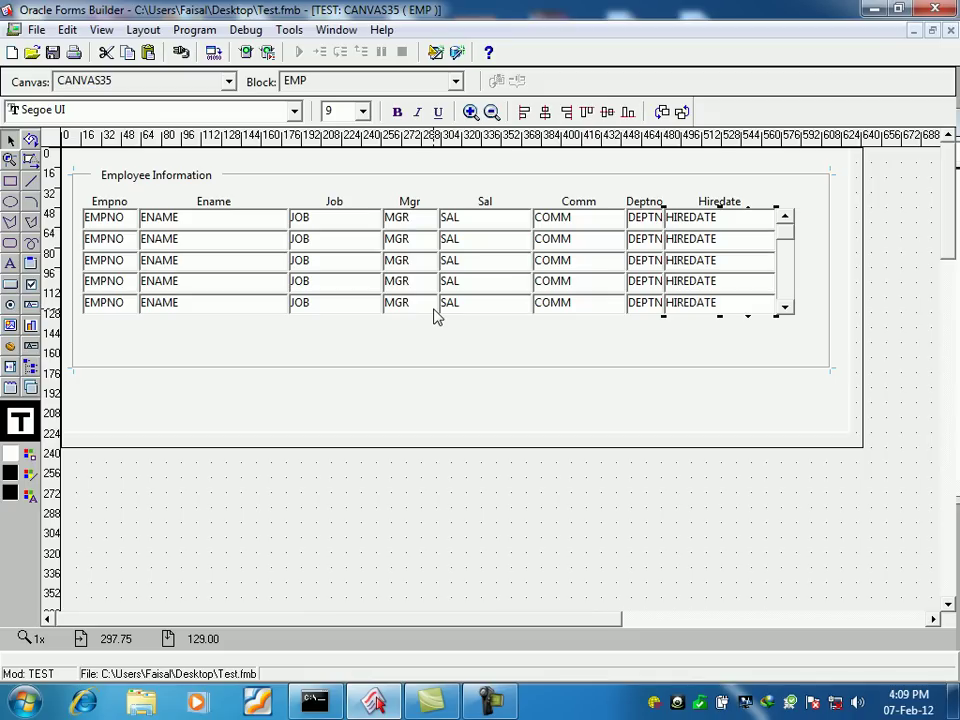
{"action": "left_click", "coordinate": [574, 265]}
{"action": "left_click", "coordinate": [878, 8]}
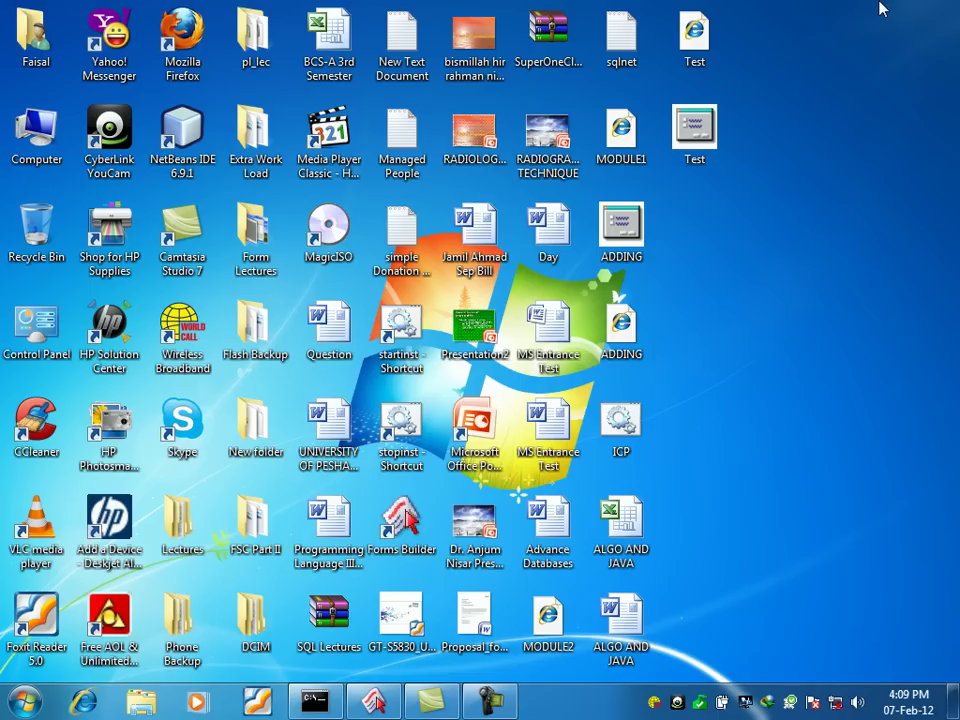
{"action": "left_click", "coordinate": [374, 702]}
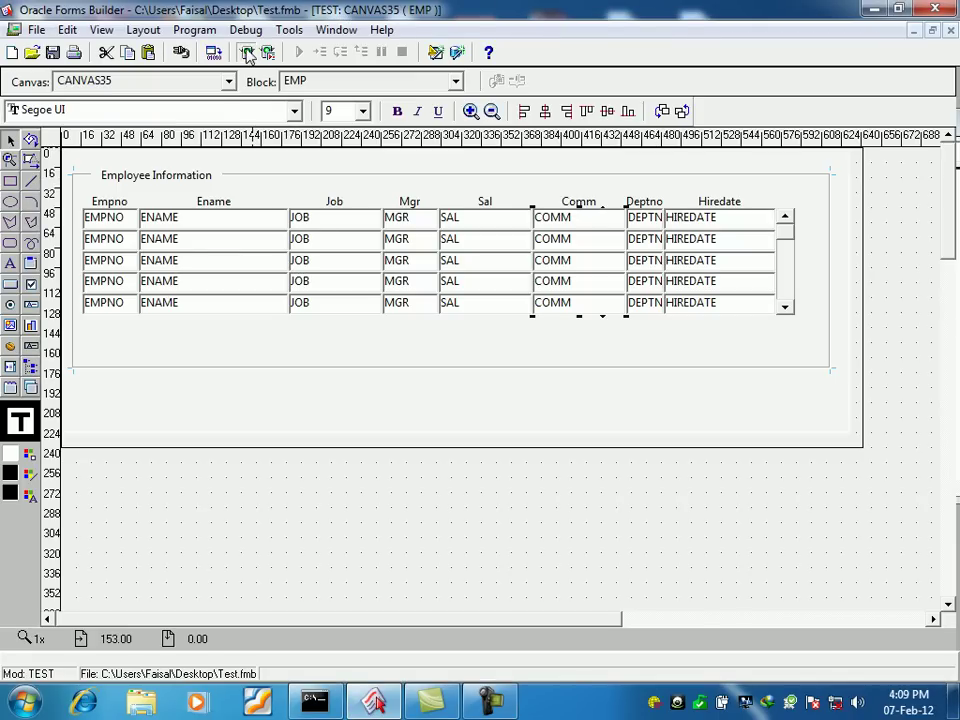
Step: Run the Test form in Internet Explorer and postpone the browser's welcome setup
{"action": "left_click", "coordinate": [246, 52]}
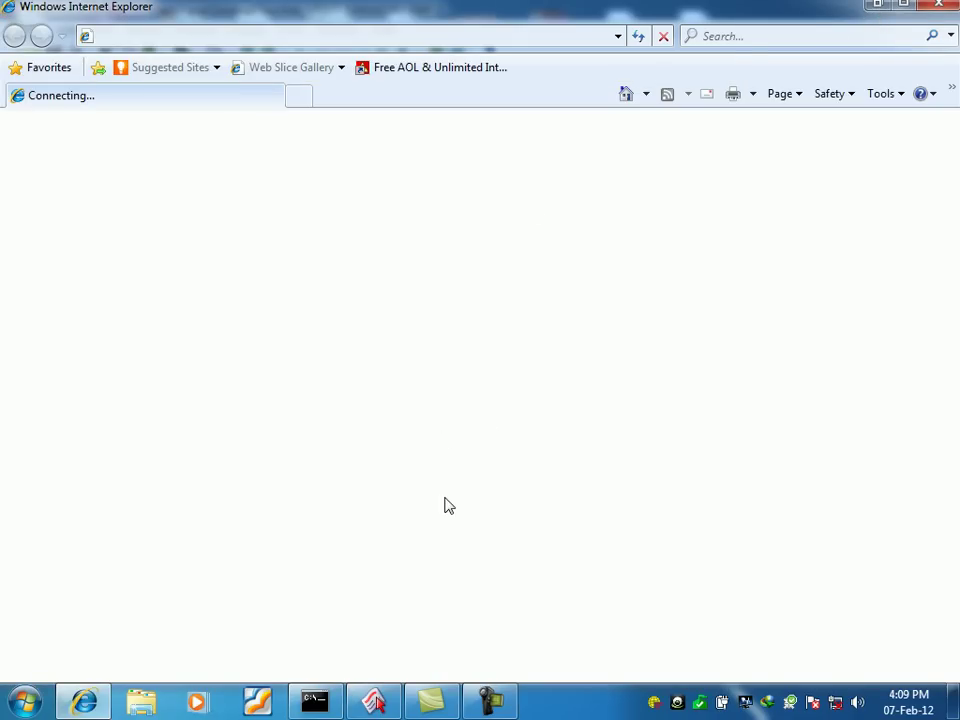
{"action": "key", "text": "alt+Tab"}
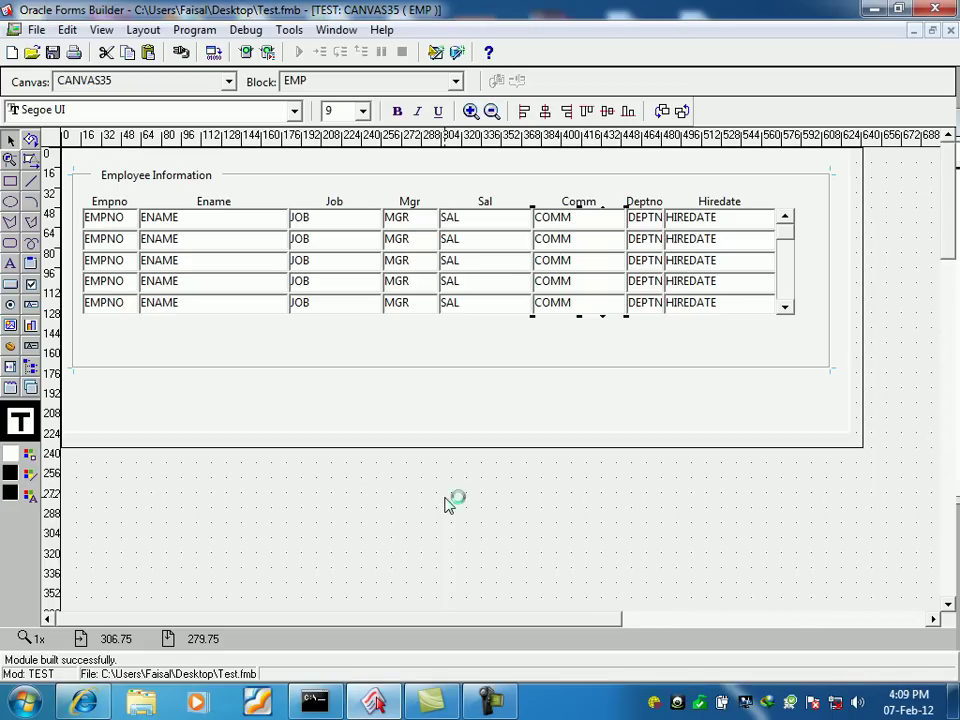
{"action": "left_click", "coordinate": [872, 9]}
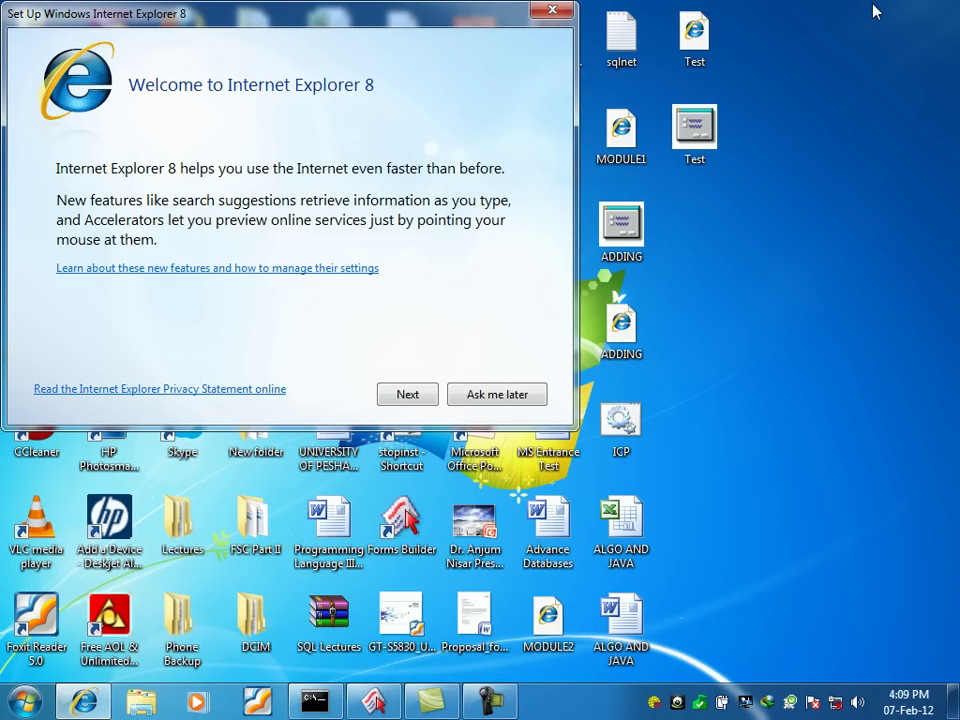
{"action": "left_click", "coordinate": [499, 396]}
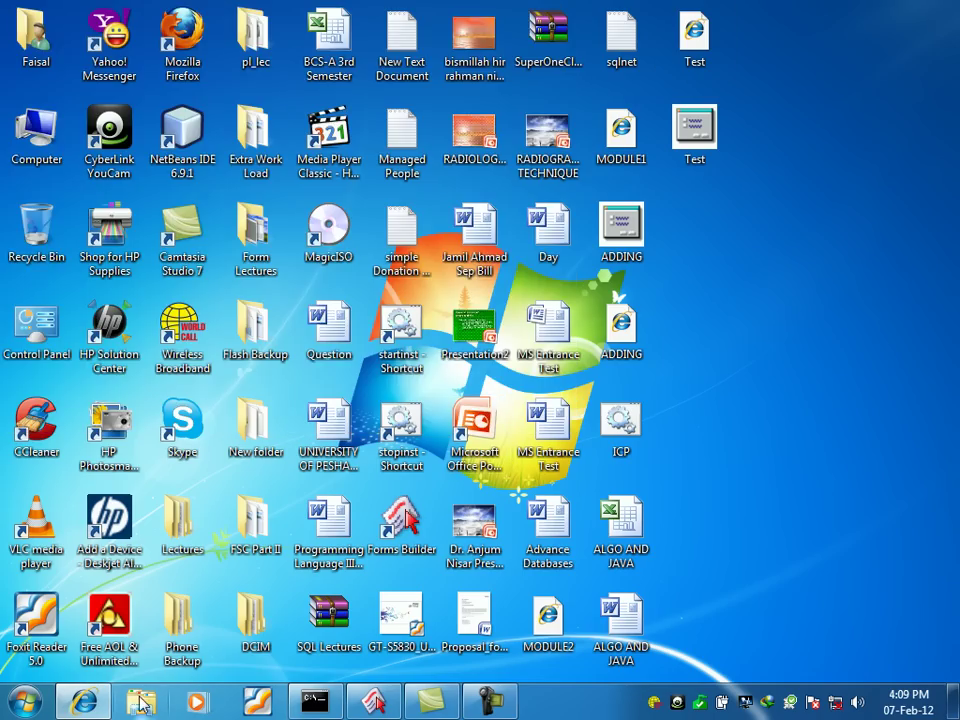
{"action": "left_click", "coordinate": [85, 701]}
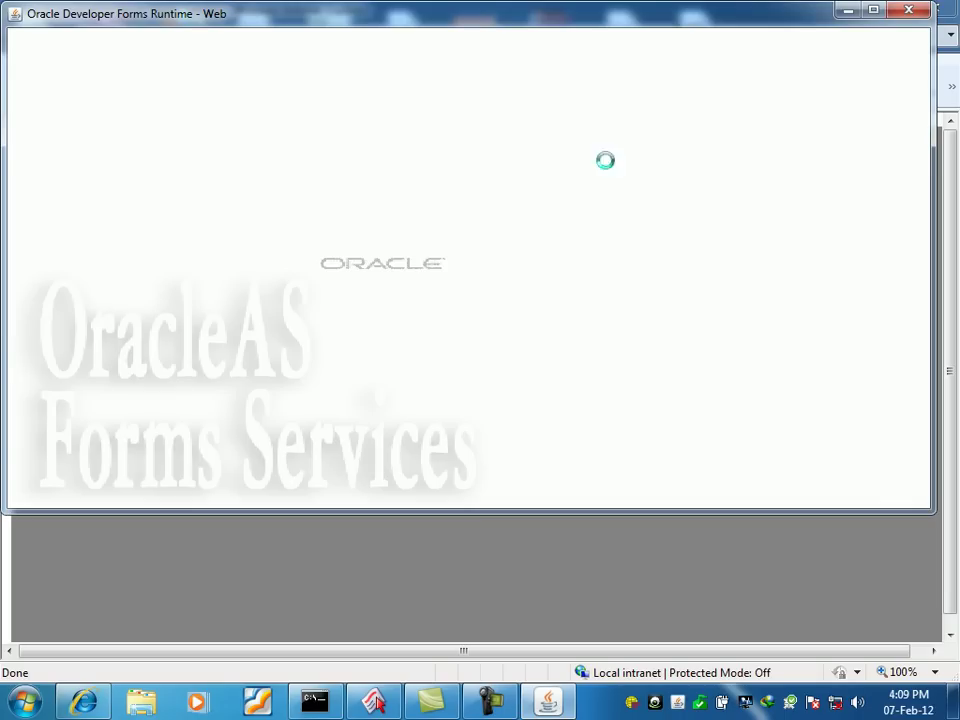
Step: Maximize the Forms Runtime window and WINDOW1, and execute a query to load the employee records
{"action": "left_click", "coordinate": [873, 10]}
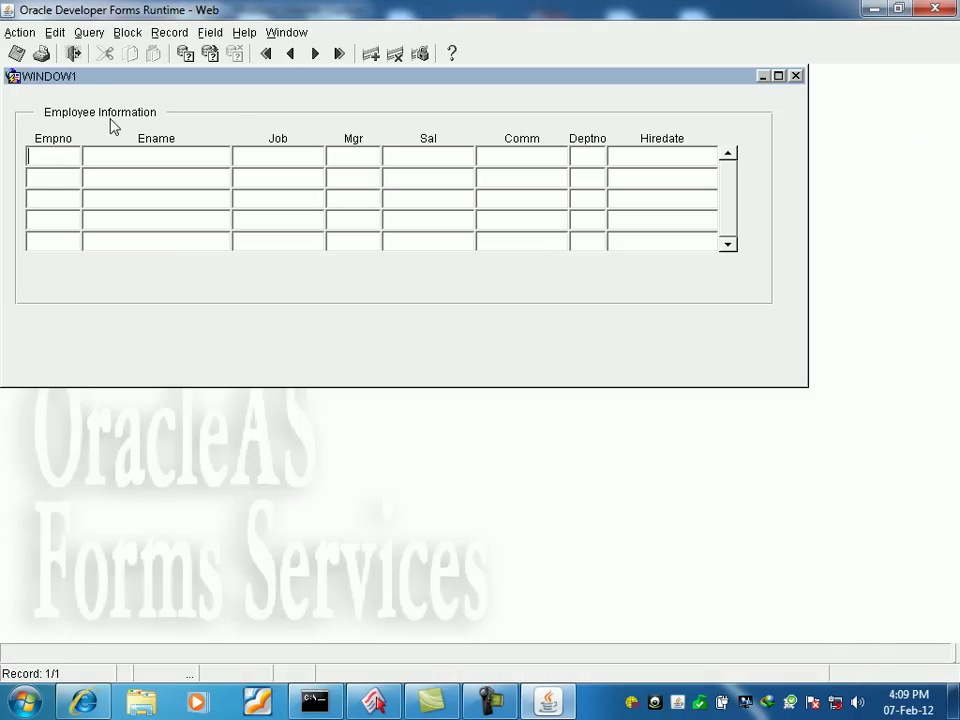
{"action": "double_click", "coordinate": [94, 80]}
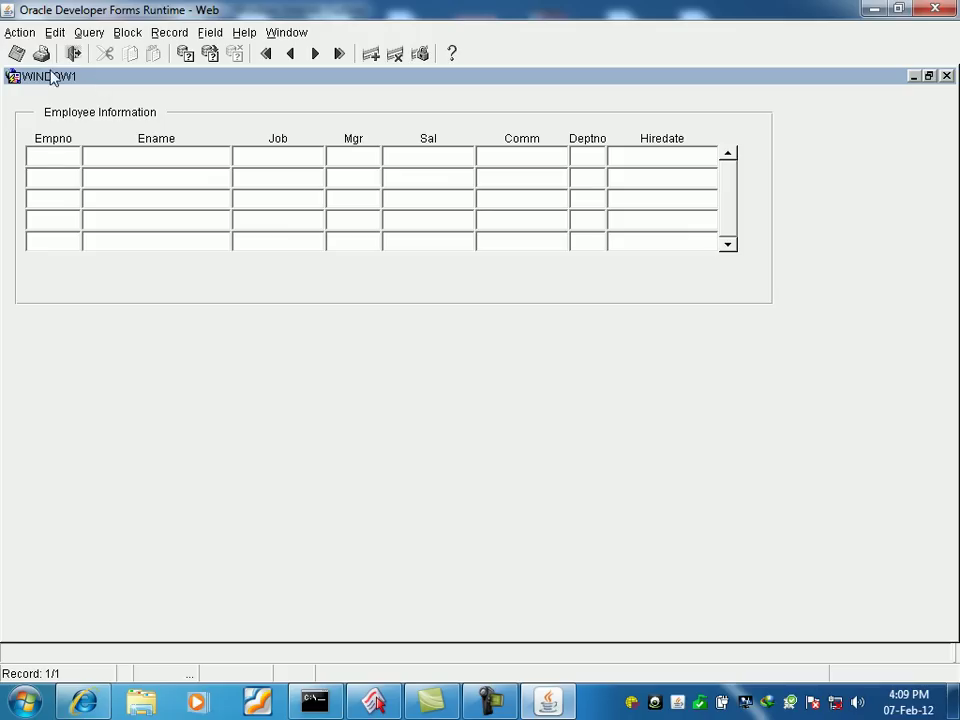
{"action": "left_click", "coordinate": [89, 32]}
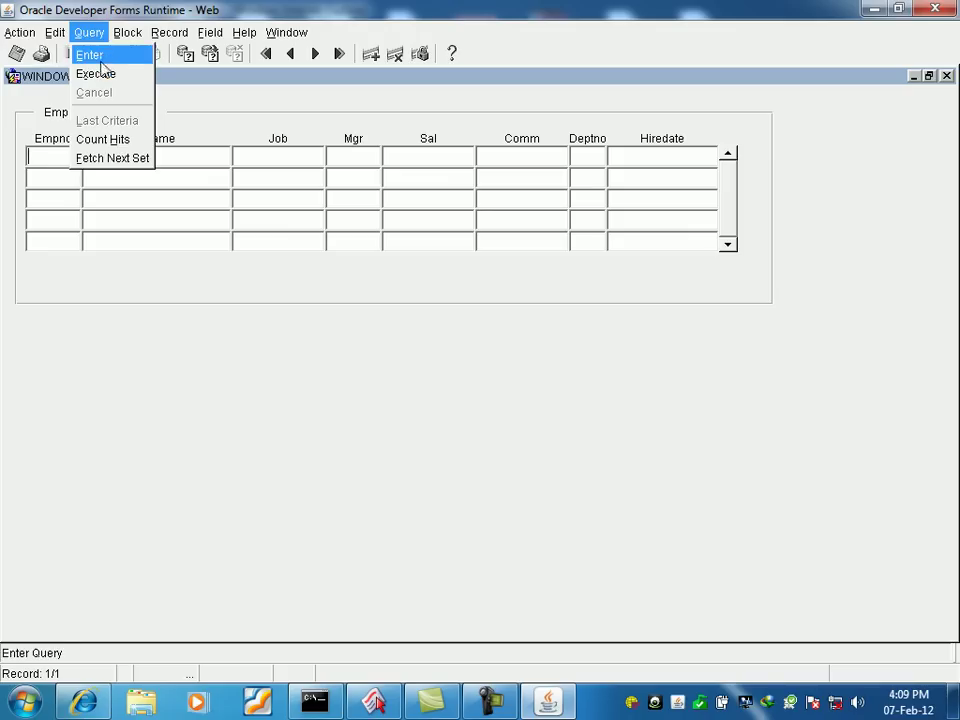
{"action": "left_click", "coordinate": [101, 78]}
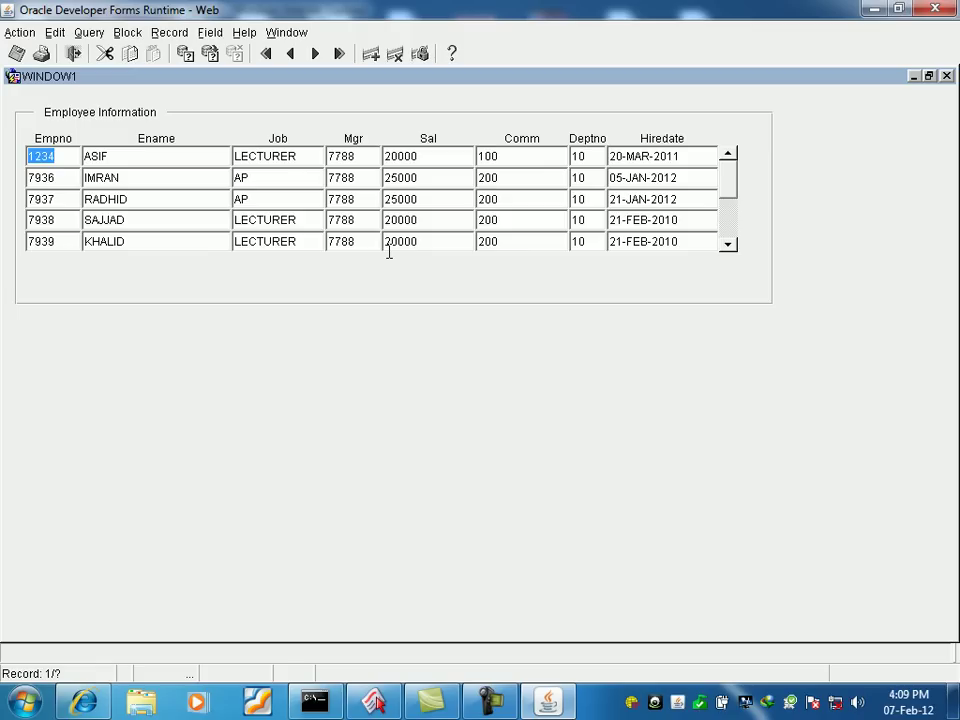
Step: Step down through the employee records to the third one and return to the first record
{"action": "key", "text": "Down"}
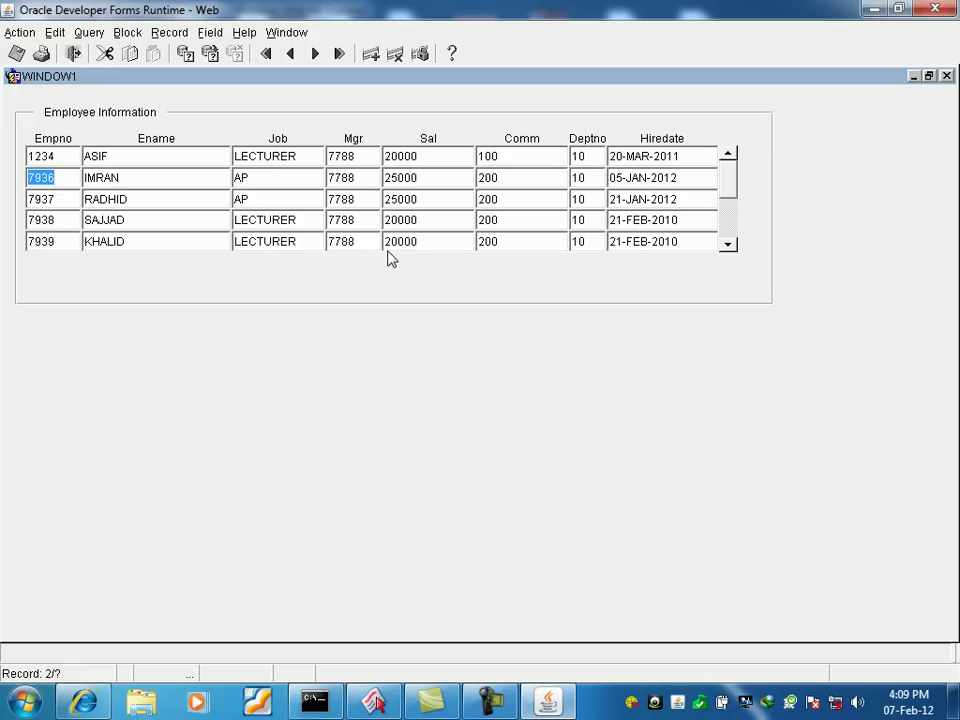
{"action": "key", "text": "Down"}
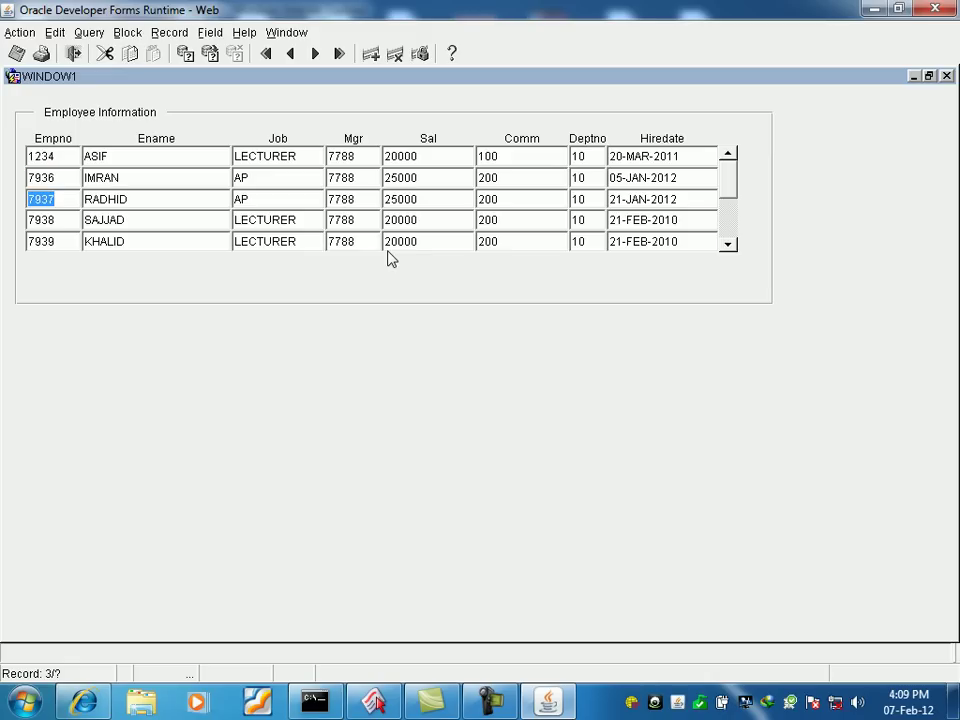
{"action": "key", "text": "Up"}
{"action": "key", "text": "Up"}
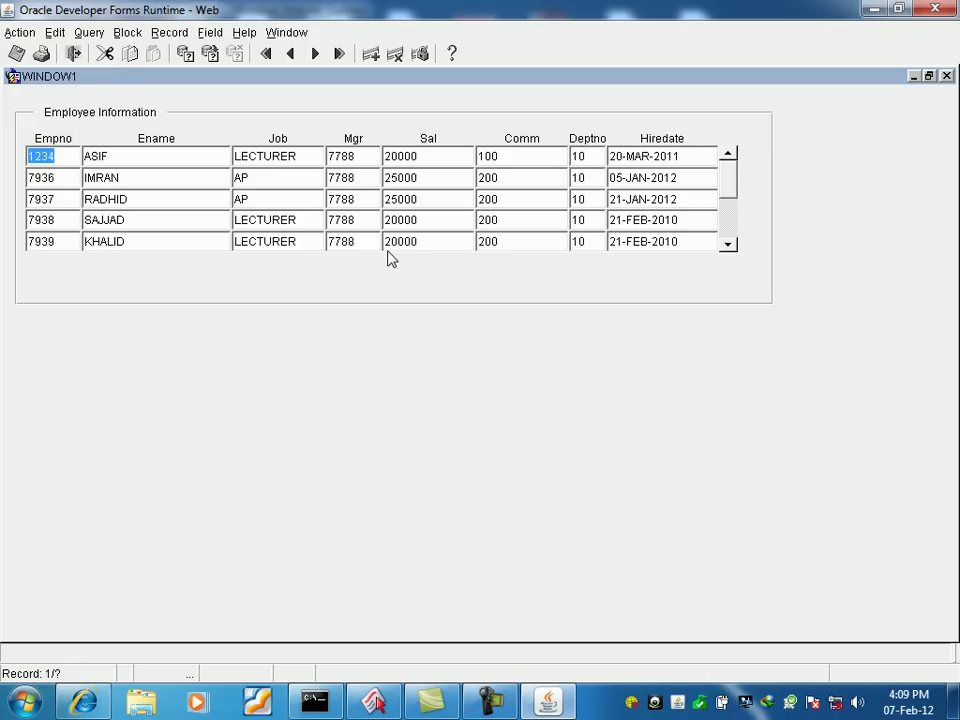
Step: Cycle repeatedly through the first record's fields from Empno to Hiredate to examine how navigation behaves after the last field
{"action": "key", "text": "Tab"}
{"action": "key", "text": "Tab"}
{"action": "key", "text": "Tab"}
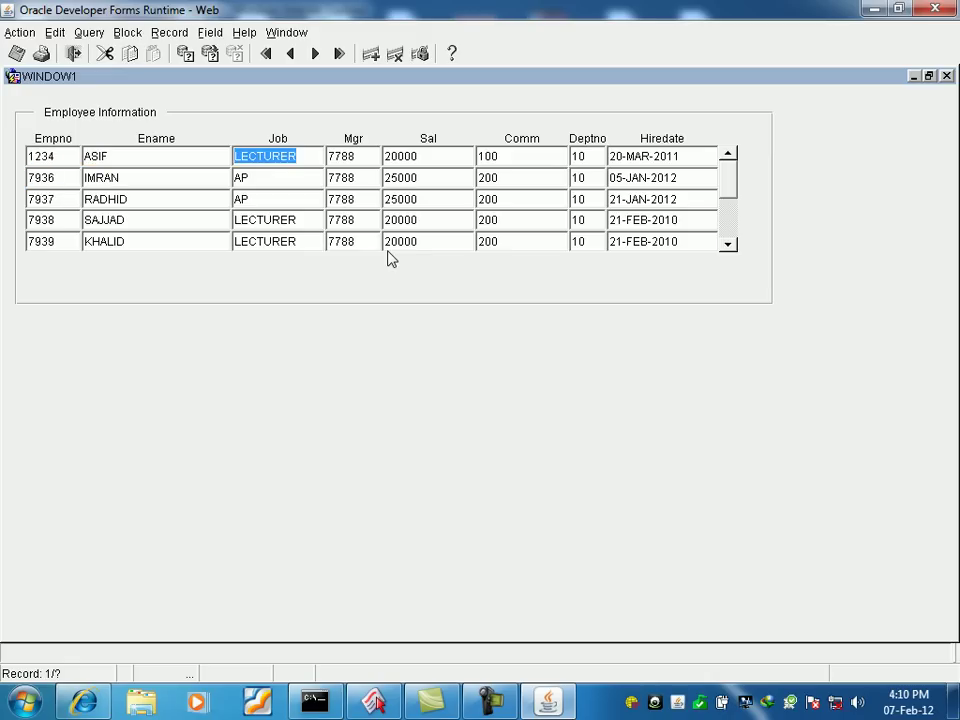
{"action": "key", "text": "Tab"}
{"action": "key", "text": "Tab"}
{"action": "key", "text": "Tab"}
{"action": "key", "text": "Tab"}
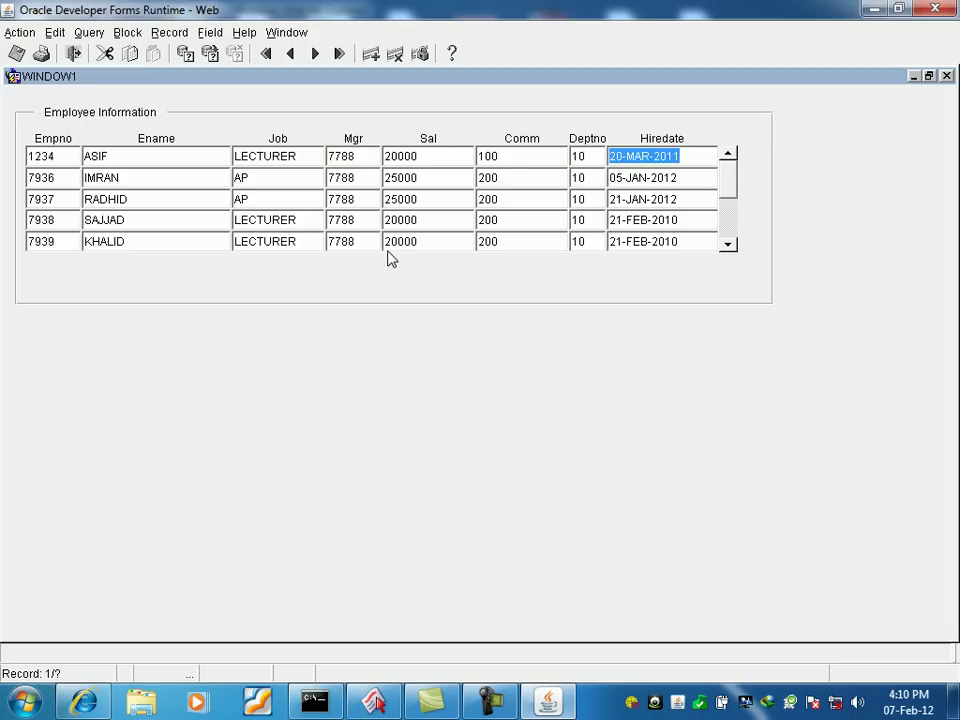
{"action": "key", "text": "Tab"}
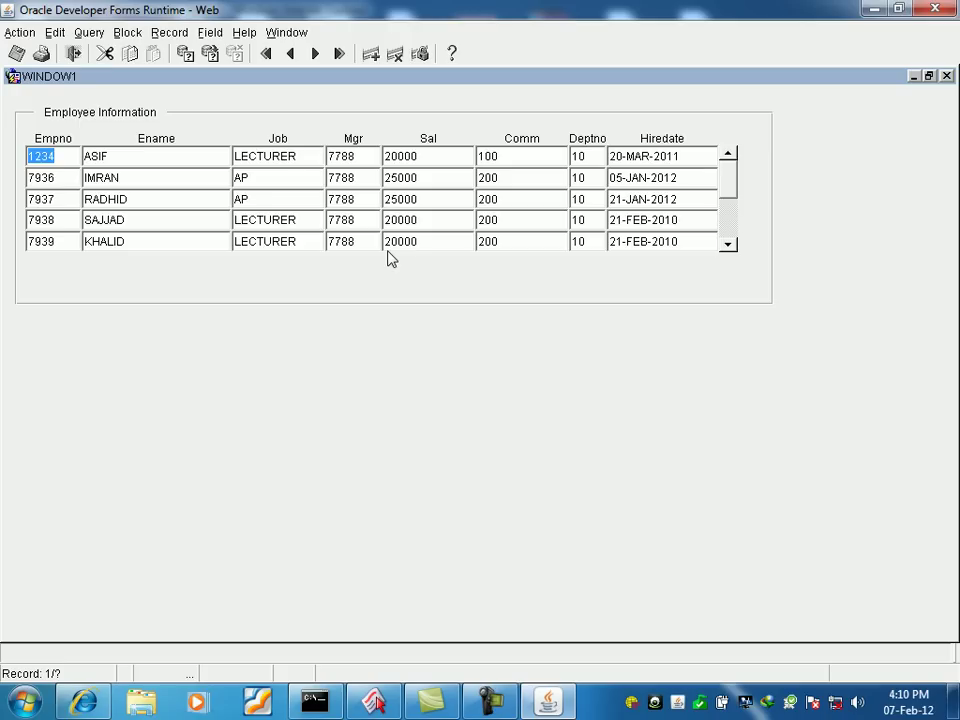
{"action": "key", "text": "Tab"}
{"action": "key", "text": "Tab"}
{"action": "key", "text": "Tab"}
{"action": "key", "text": "Tab"}
{"action": "key", "text": "Tab"}
{"action": "key", "text": "Tab"}
{"action": "key", "text": "Tab"}
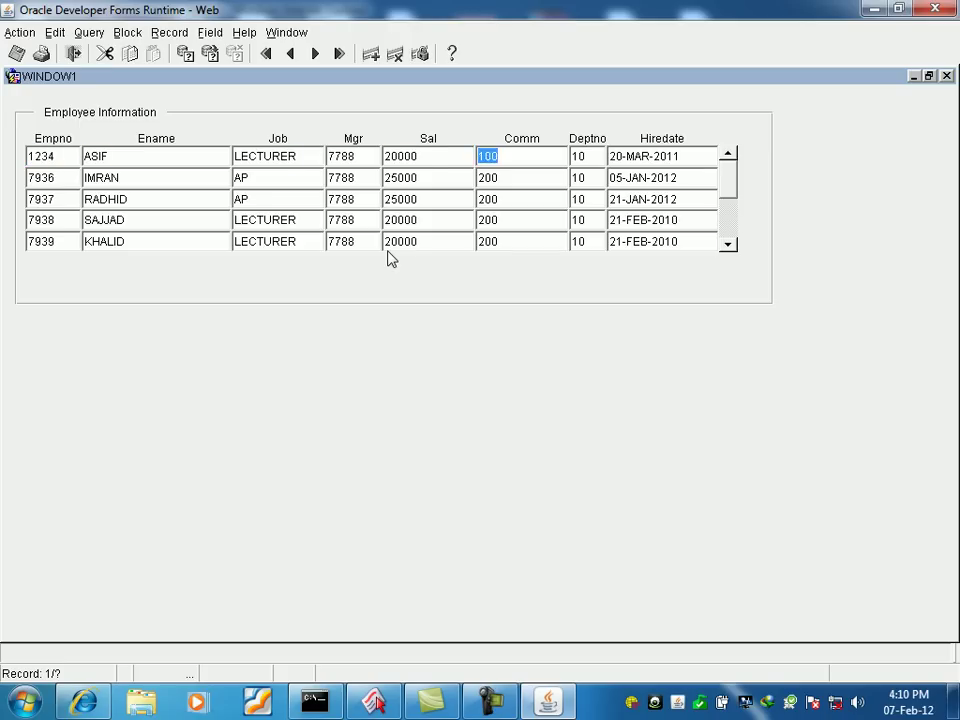
{"action": "key", "text": "Tab"}
{"action": "key", "text": "Tab"}
{"action": "key", "text": "Tab"}
{"action": "key", "text": "Tab"}
{"action": "key", "text": "Tab"}
{"action": "key", "text": "Tab"}
{"action": "key", "text": "Tab"}
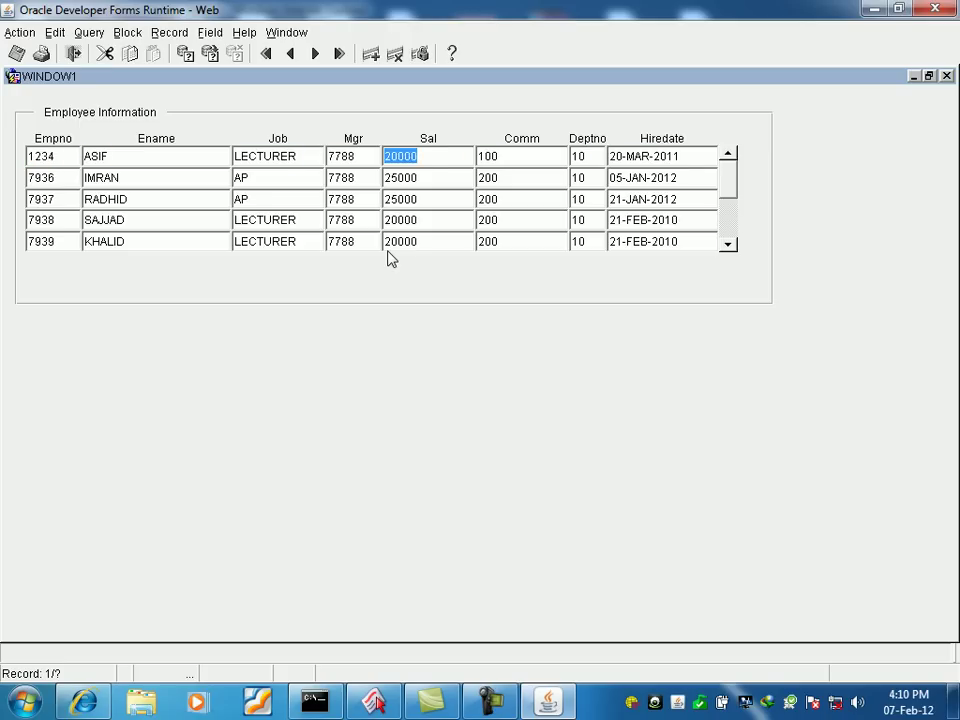
{"action": "key", "text": "Tab"}
{"action": "key", "text": "Tab"}
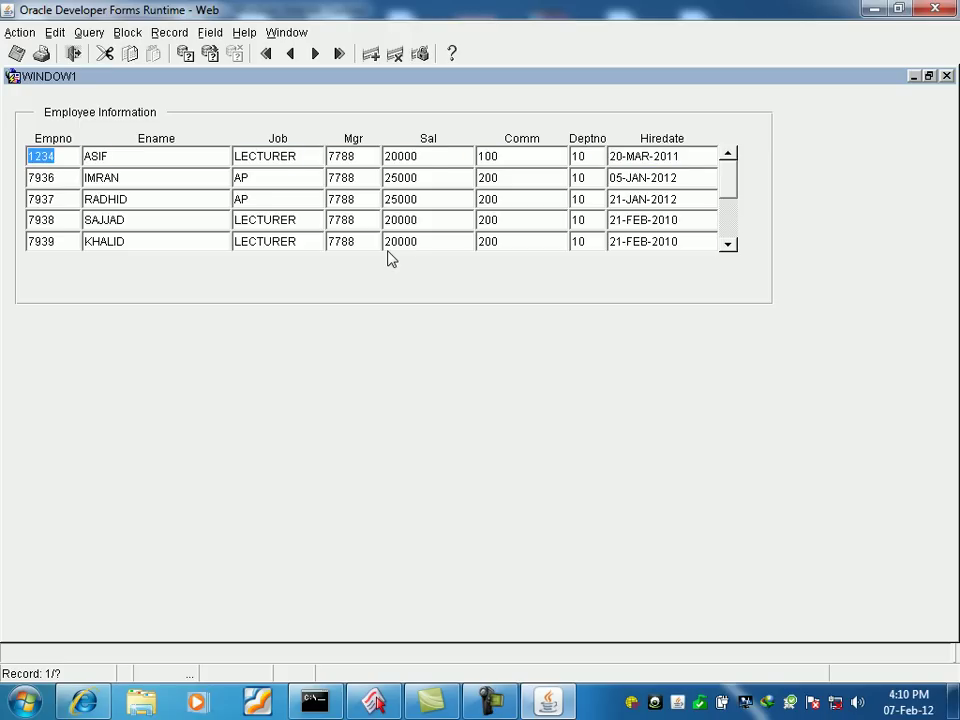
{"action": "key", "text": "Tab"}
{"action": "key", "text": "Tab"}
{"action": "key", "text": "Tab"}
{"action": "key", "text": "Tab"}
{"action": "key", "text": "Tab"}
{"action": "key", "text": "Tab"}
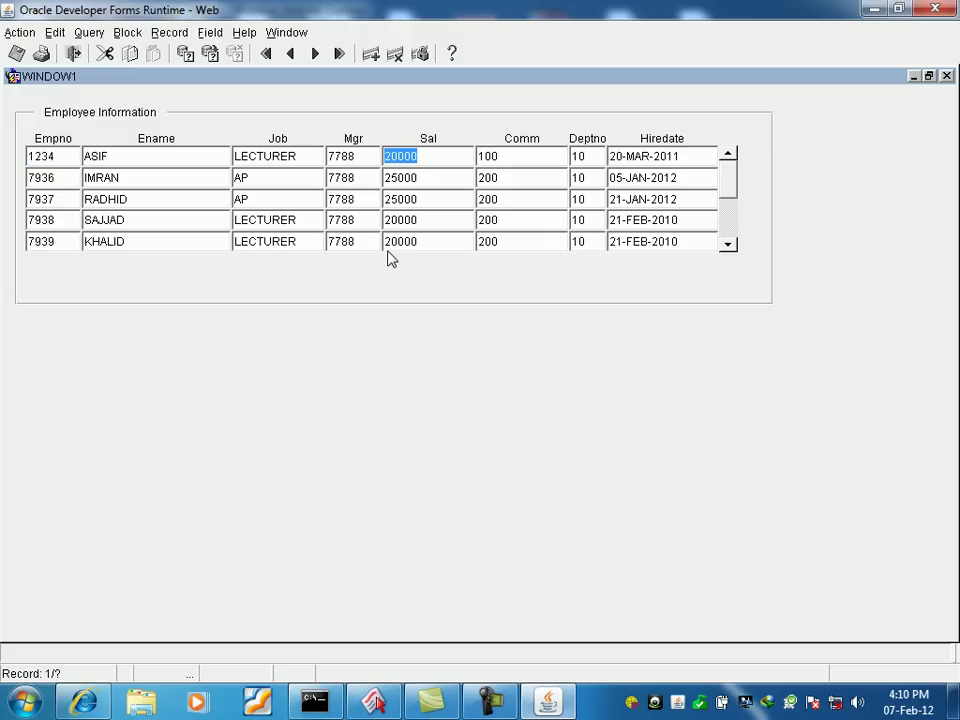
{"action": "key", "text": "Tab"}
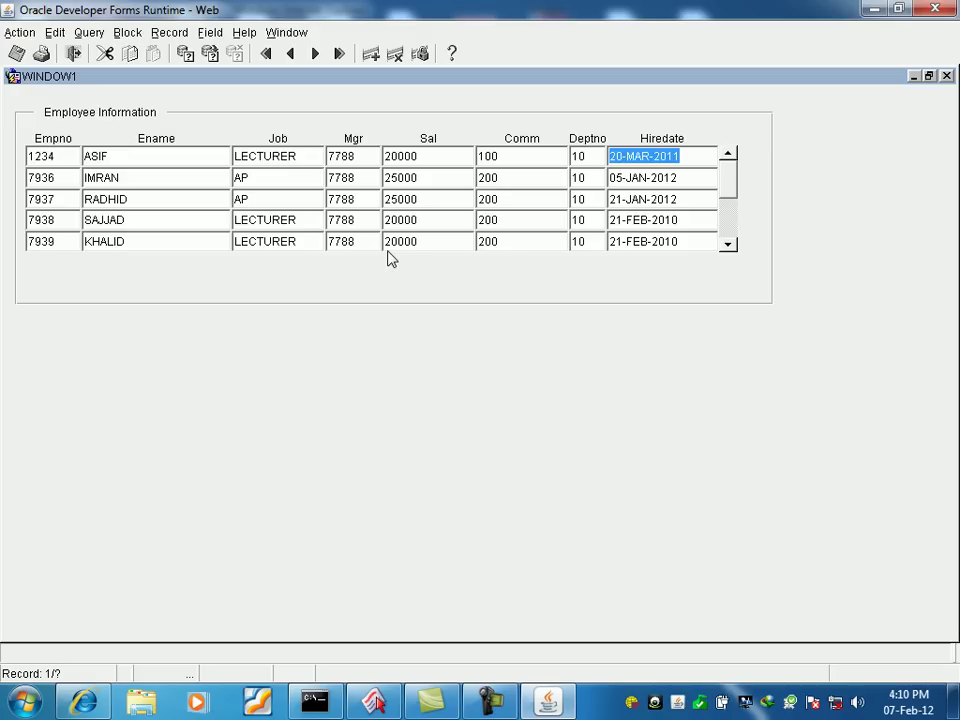
Step: Step through the second employee record's fields from Empno to Hiredate, and move to the third record's Empno
{"action": "left_click", "coordinate": [60, 177]}
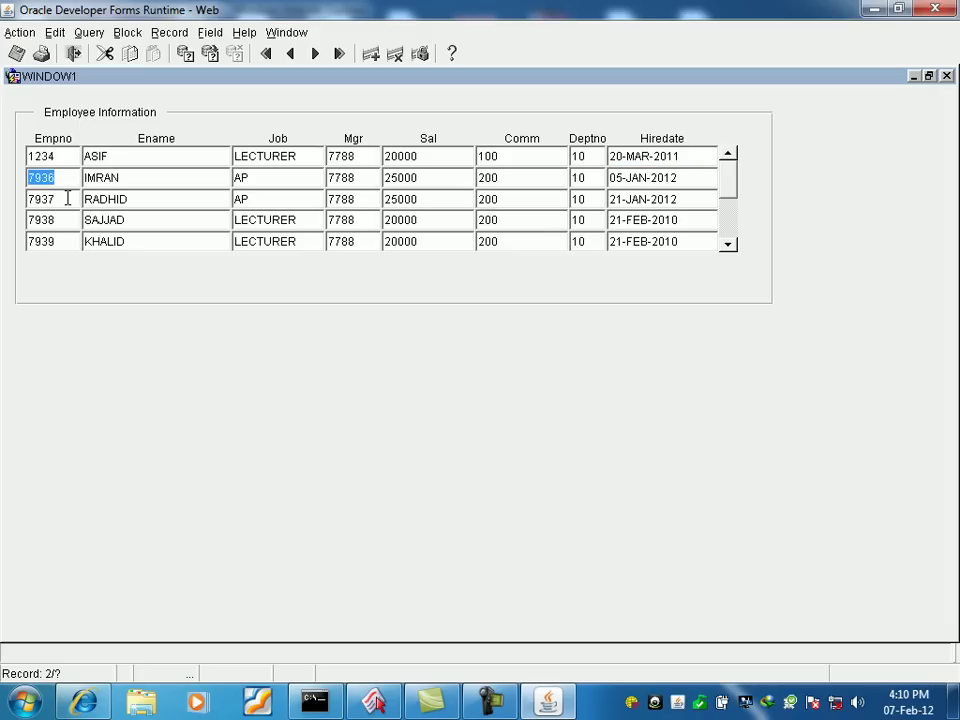
{"action": "key", "text": "Tab"}
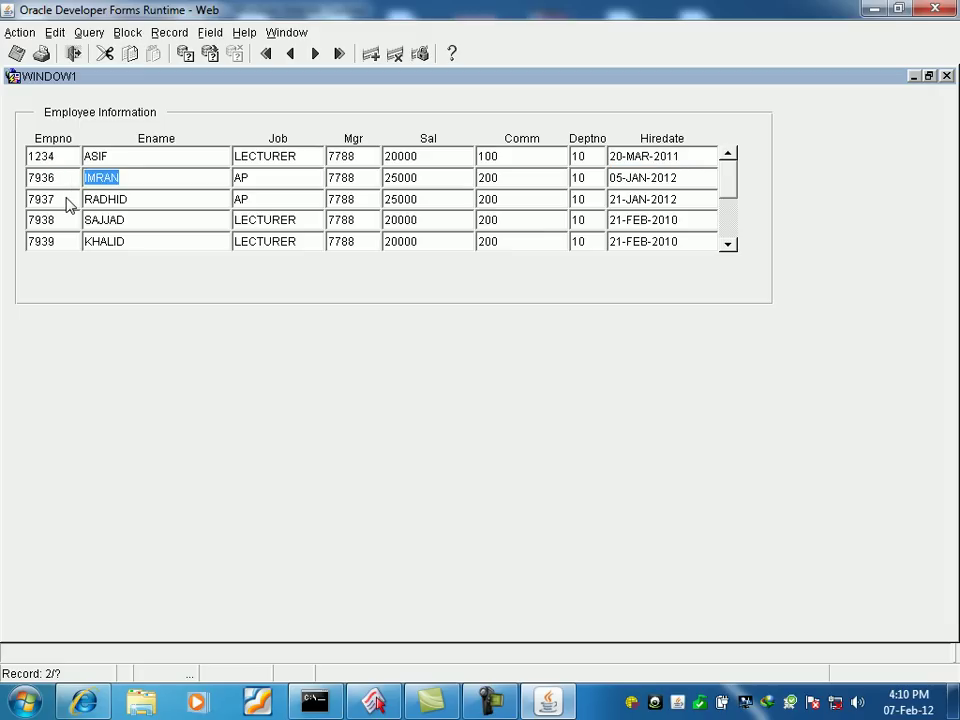
{"action": "key", "text": "Tab"}
{"action": "key", "text": "Tab"}
{"action": "key", "text": "Tab"}
{"action": "key", "text": "Tab"}
{"action": "key", "text": "Tab"}
{"action": "key", "text": "Tab"}
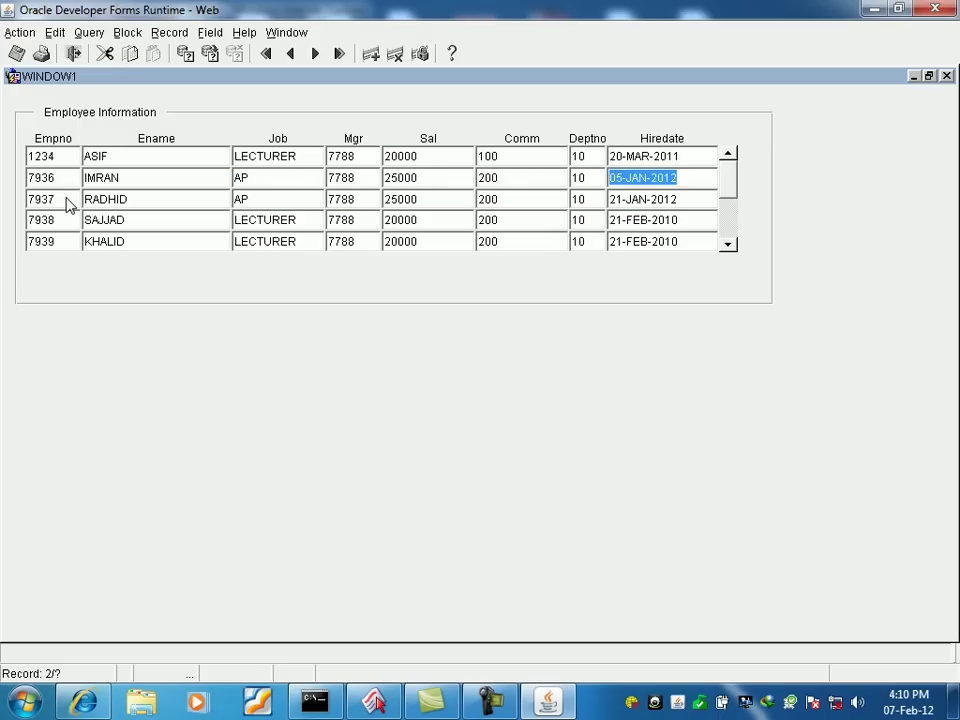
{"action": "left_click", "coordinate": [58, 201]}
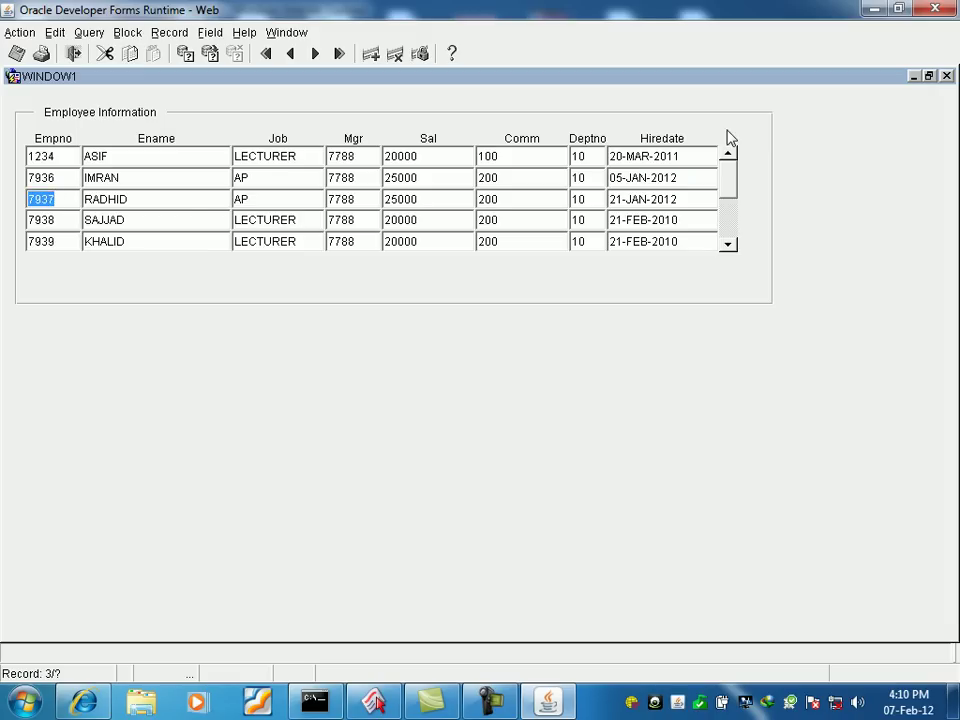
Step: Move back and forth between the first and second employee records to examine how the current record is indicated
{"action": "left_click", "coordinate": [40, 178]}
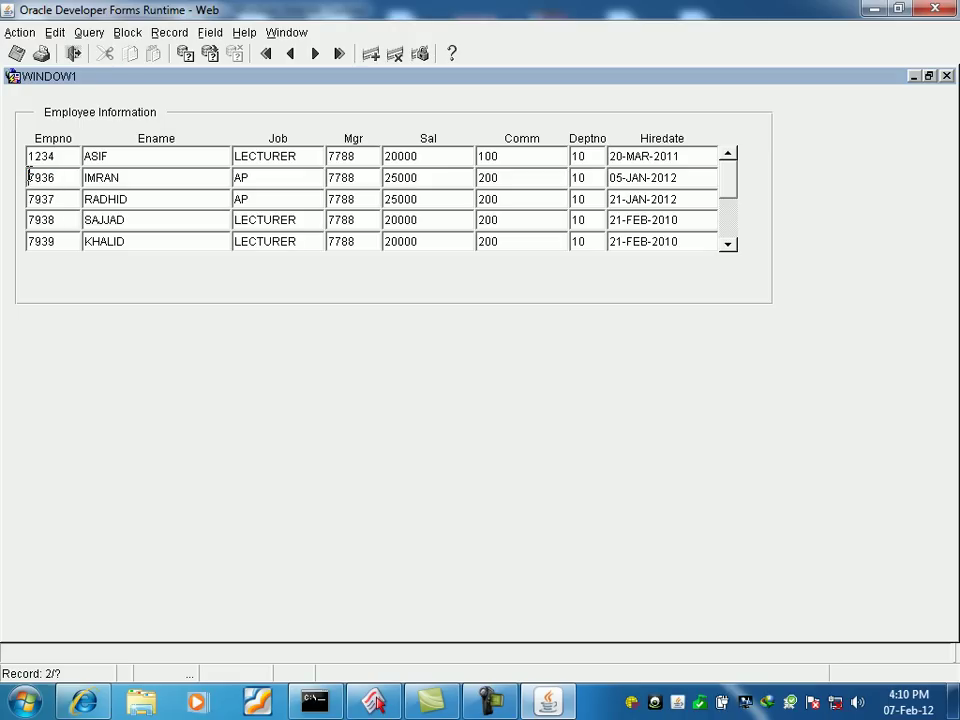
{"action": "key", "text": "Up"}
{"action": "key", "text": "Down"}
{"action": "left_click", "coordinate": [72, 180]}
{"action": "key", "text": "Up"}
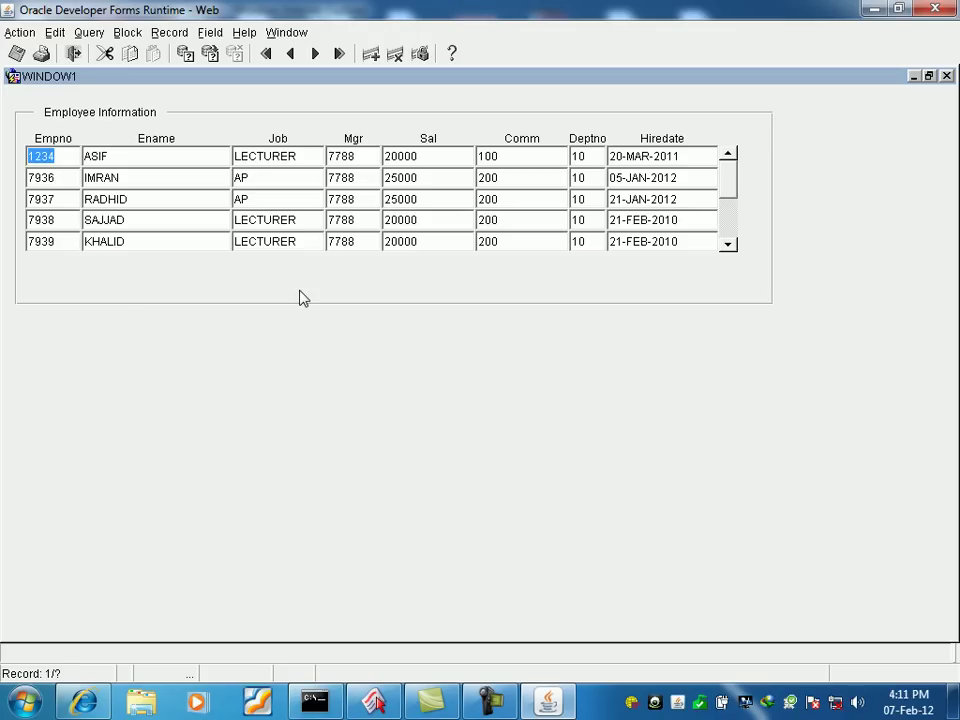
{"action": "key", "text": "Down"}
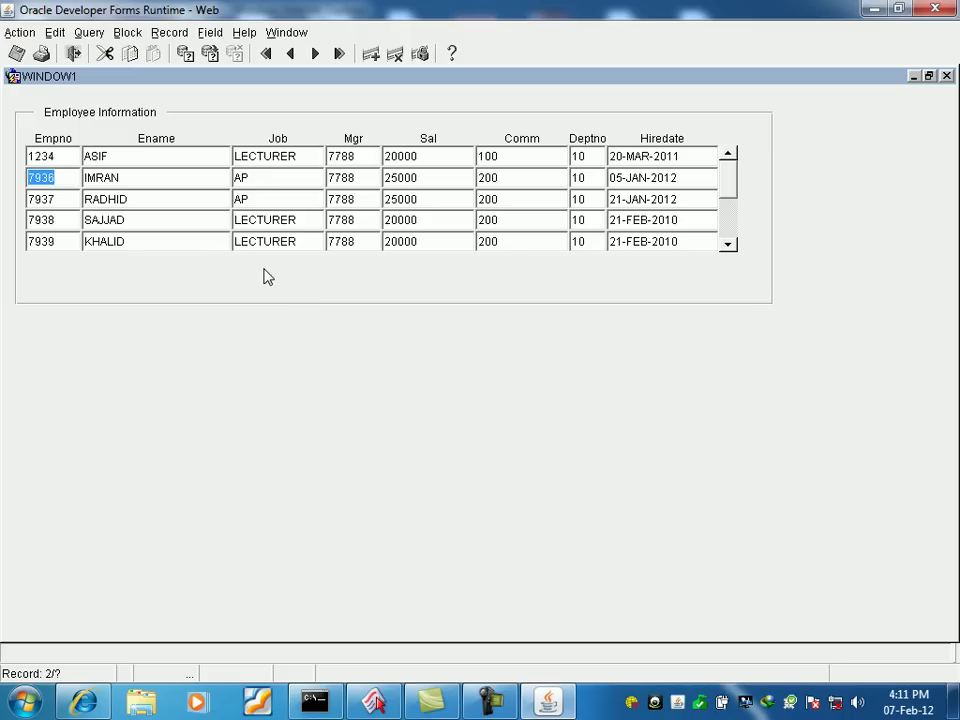
{"action": "left_click", "coordinate": [170, 199]}
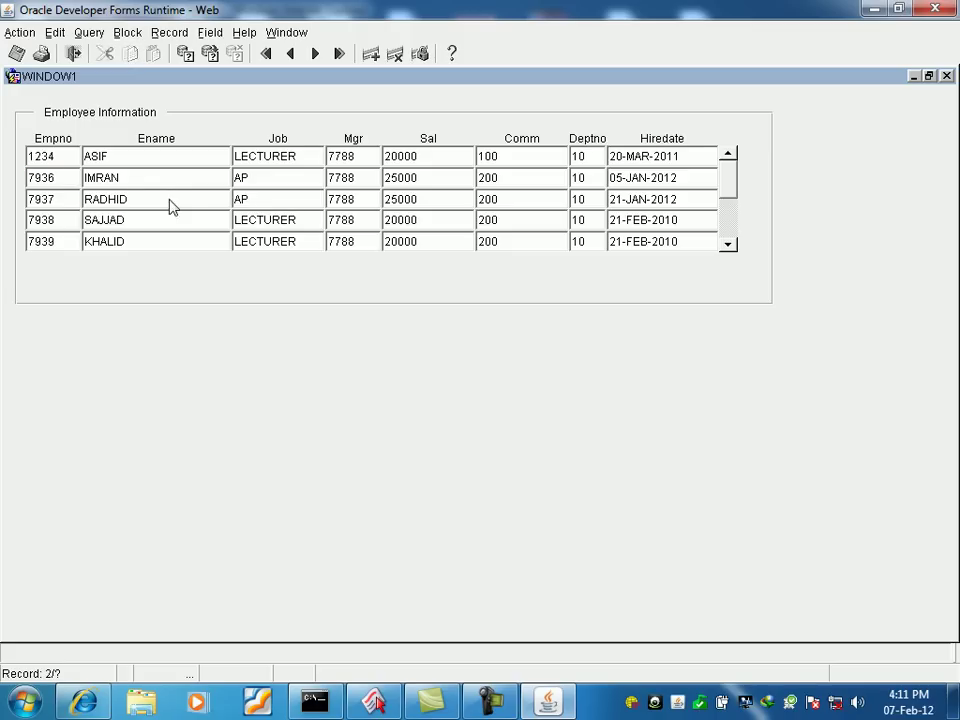
{"action": "left_click", "coordinate": [170, 199]}
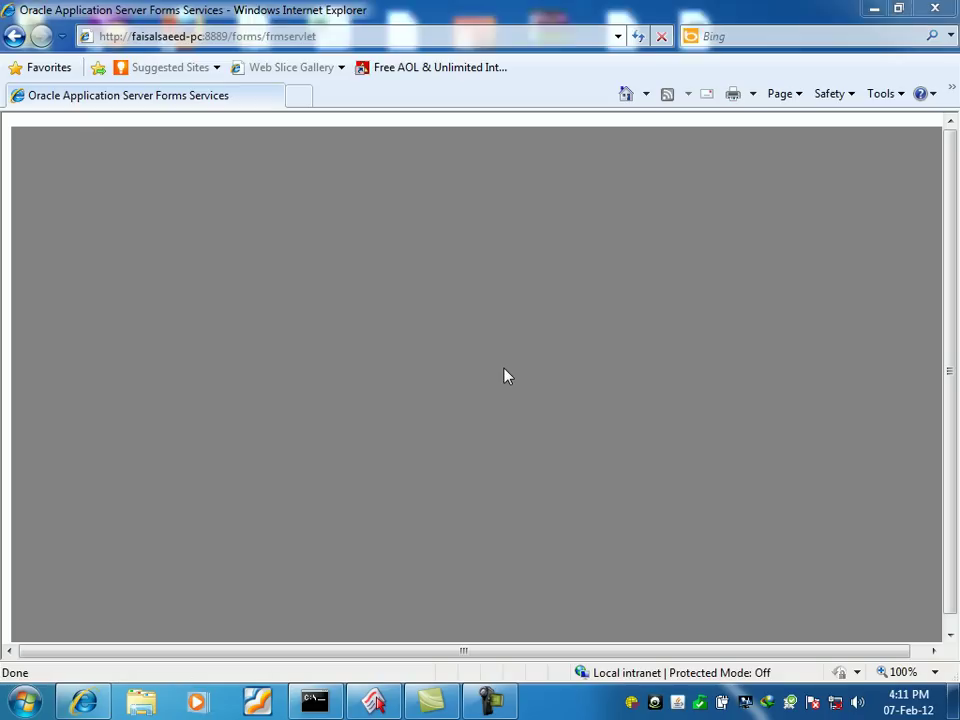
Step: Close the browser running the form, switch back to Oracle Forms Builder, and show the Object Navigator
{"action": "left_click", "coordinate": [937, 10]}
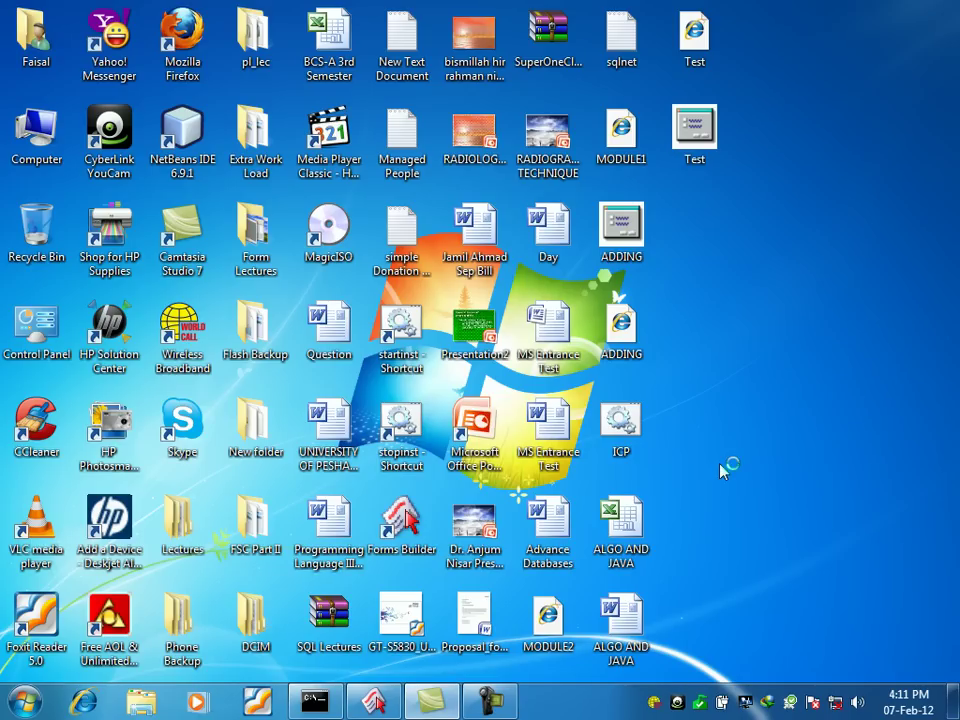
{"action": "left_click", "coordinate": [385, 708]}
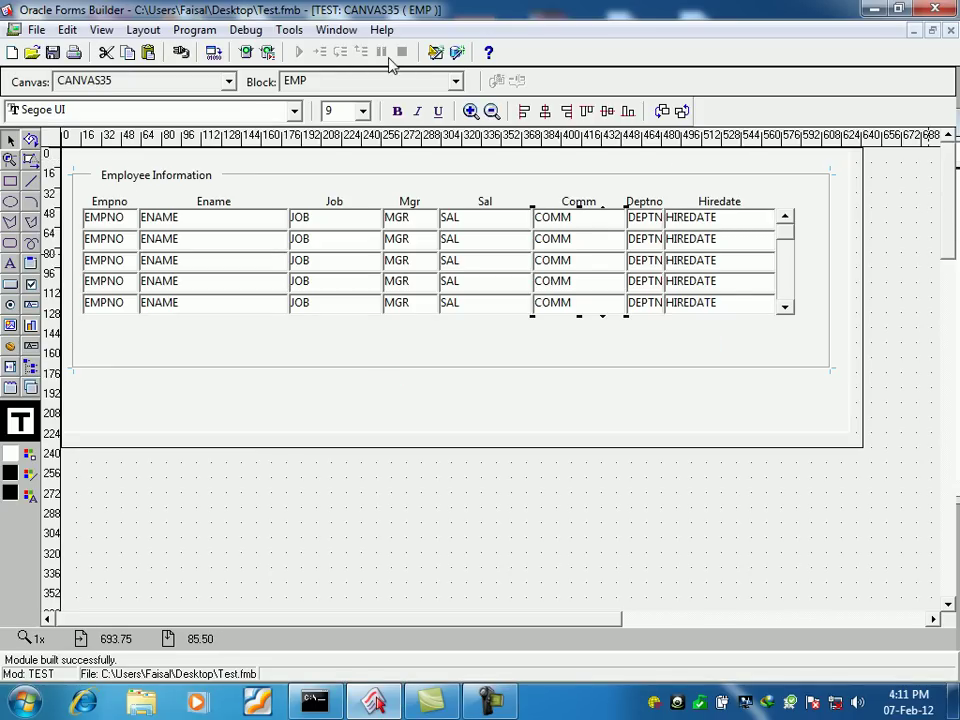
{"action": "left_click", "coordinate": [338, 32]}
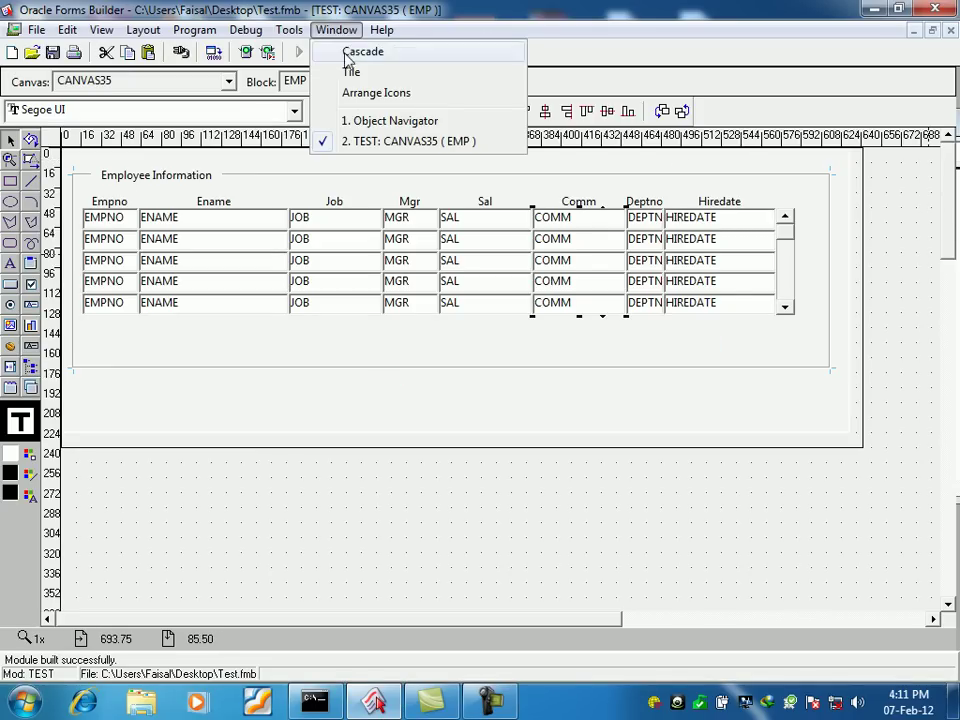
{"action": "left_click", "coordinate": [362, 122]}
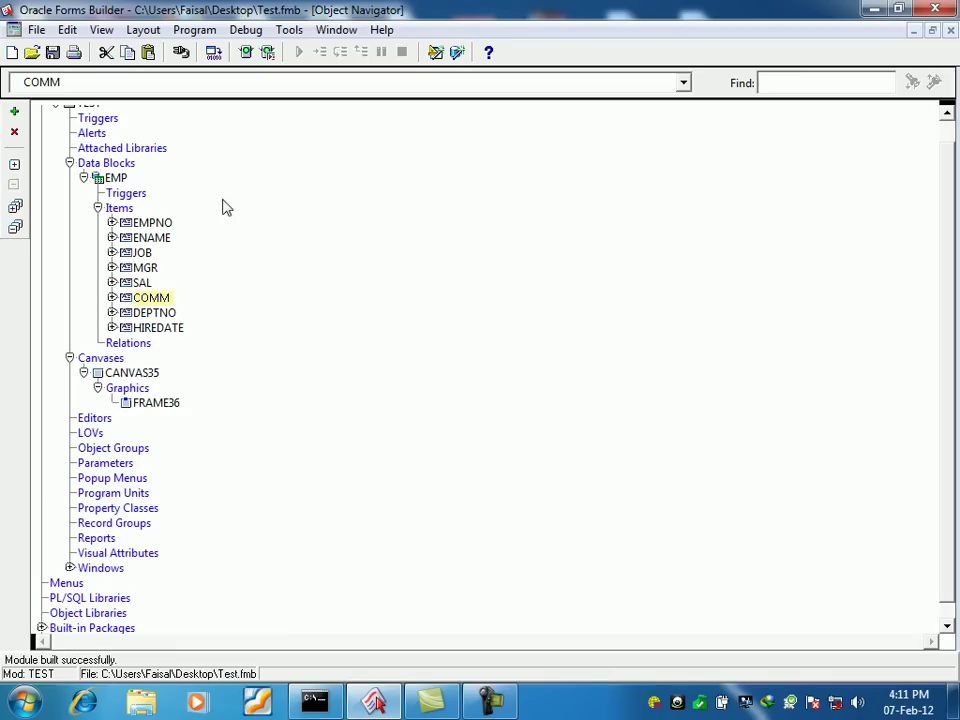
Step: Set the EMP data block's Navigation Style to Change Record and close its property palette
{"action": "left_click", "coordinate": [114, 178]}
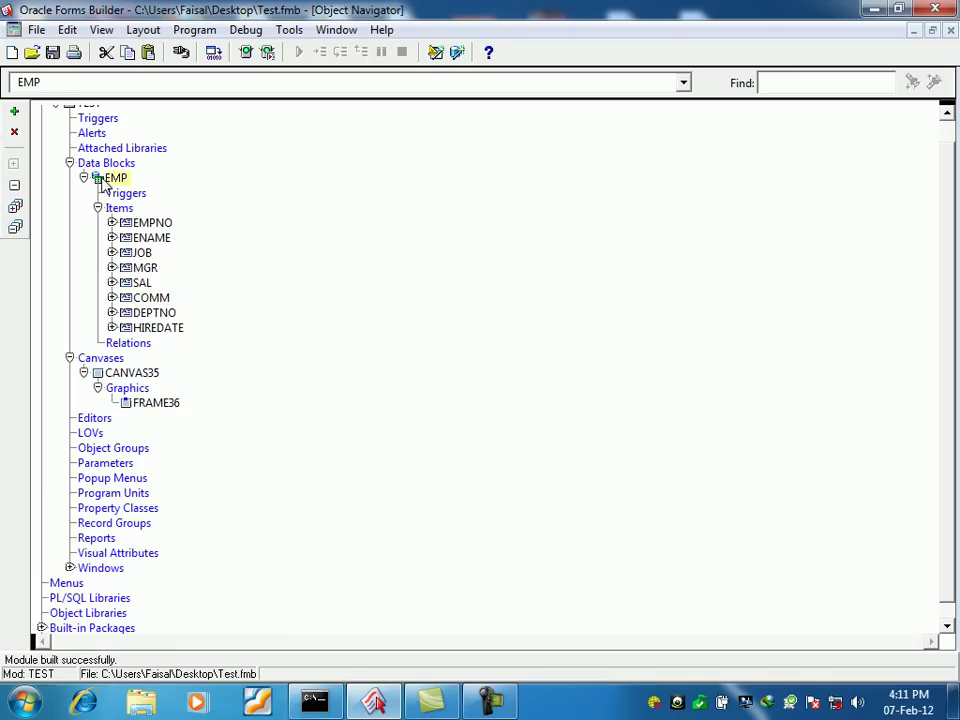
{"action": "double_click", "coordinate": [98, 178]}
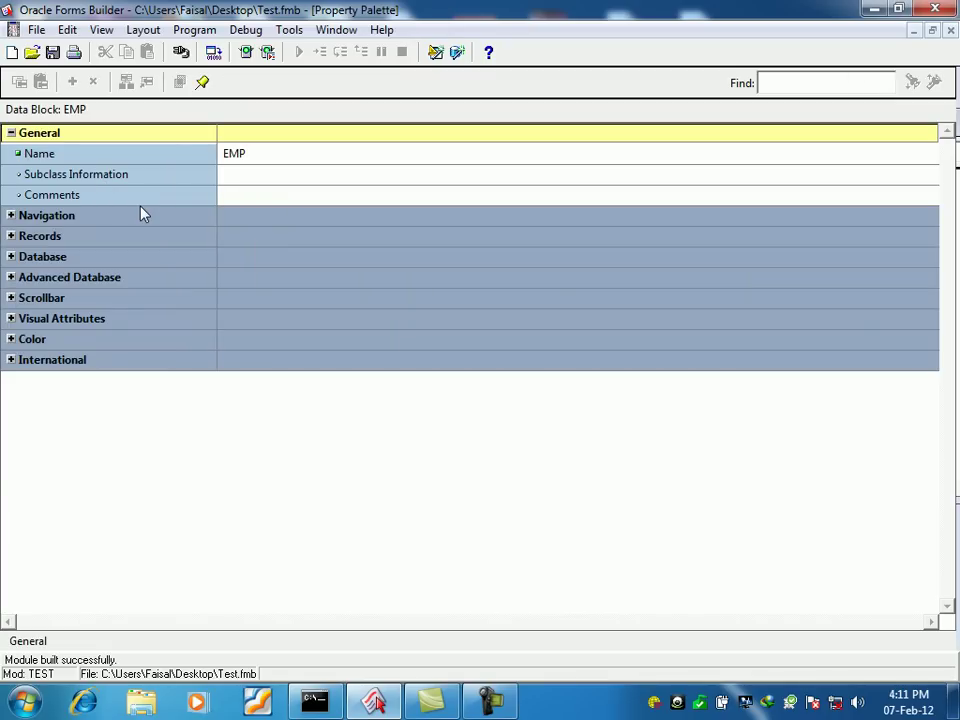
{"action": "left_click", "coordinate": [11, 132]}
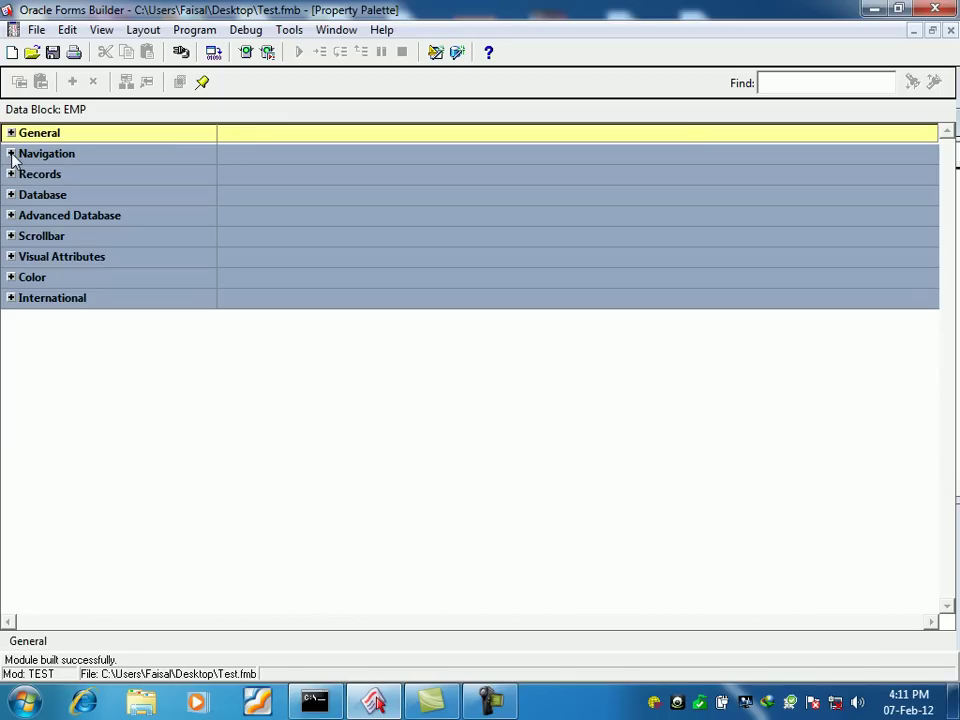
{"action": "left_click", "coordinate": [11, 153]}
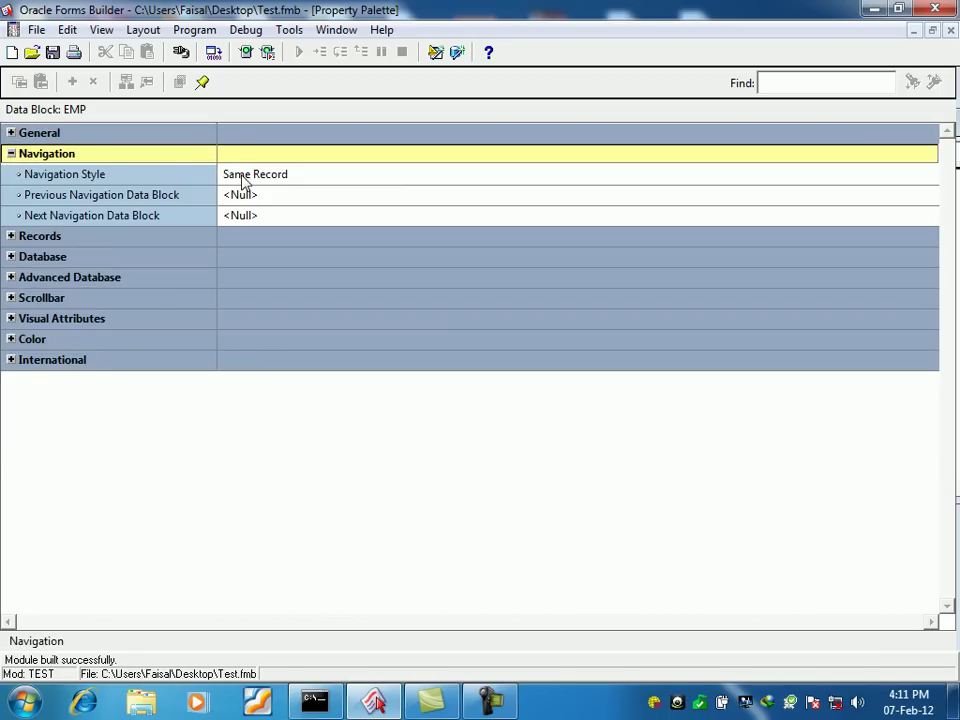
{"action": "left_click", "coordinate": [183, 178]}
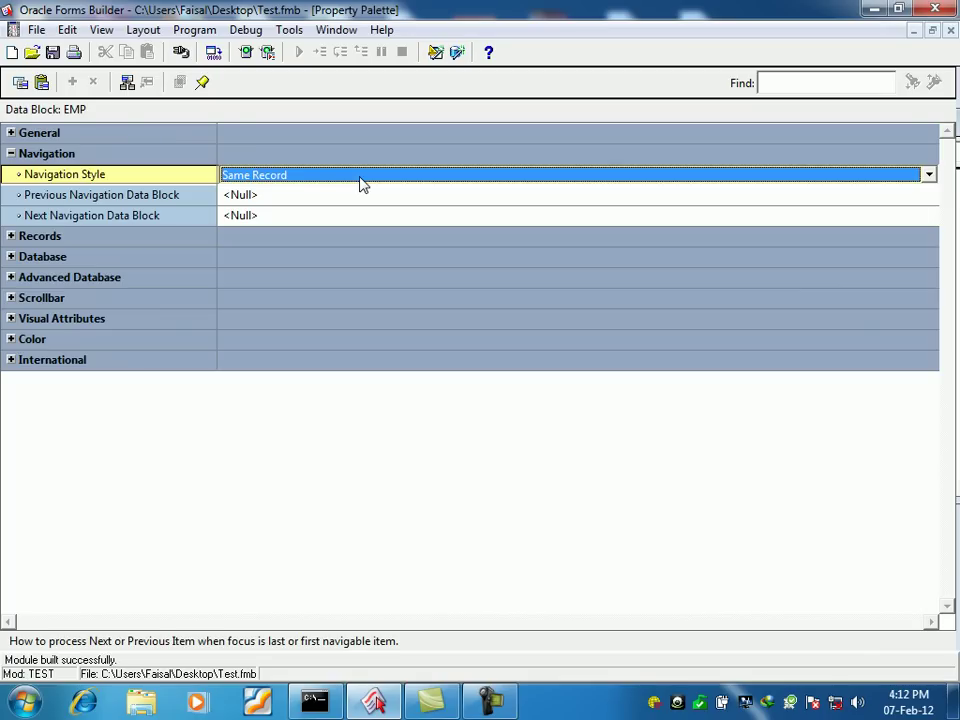
{"action": "left_click", "coordinate": [316, 178]}
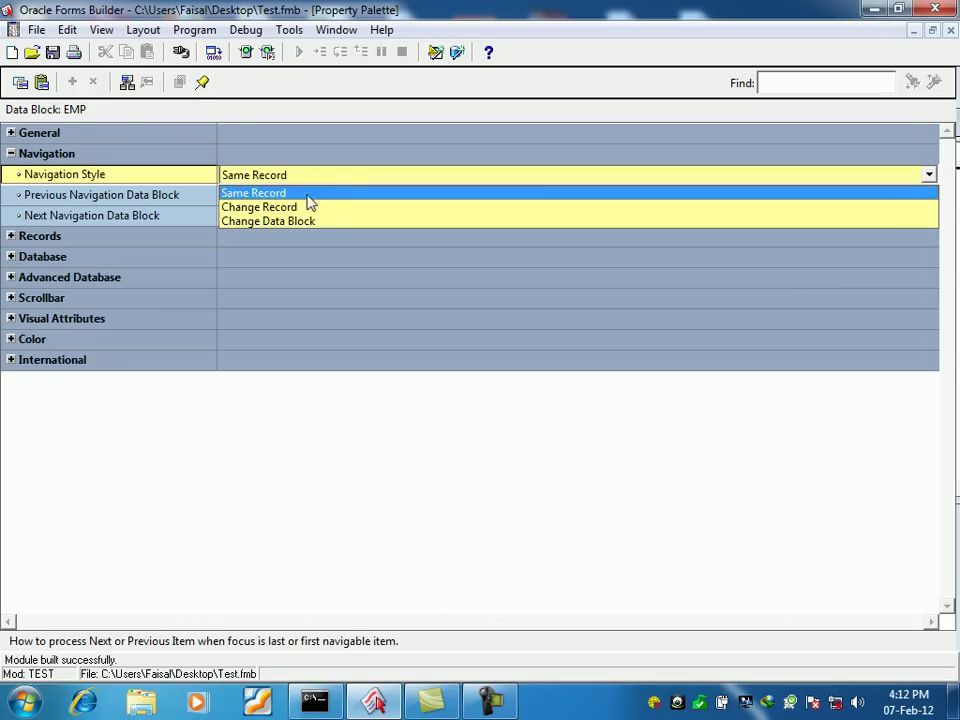
{"action": "left_click", "coordinate": [304, 208]}
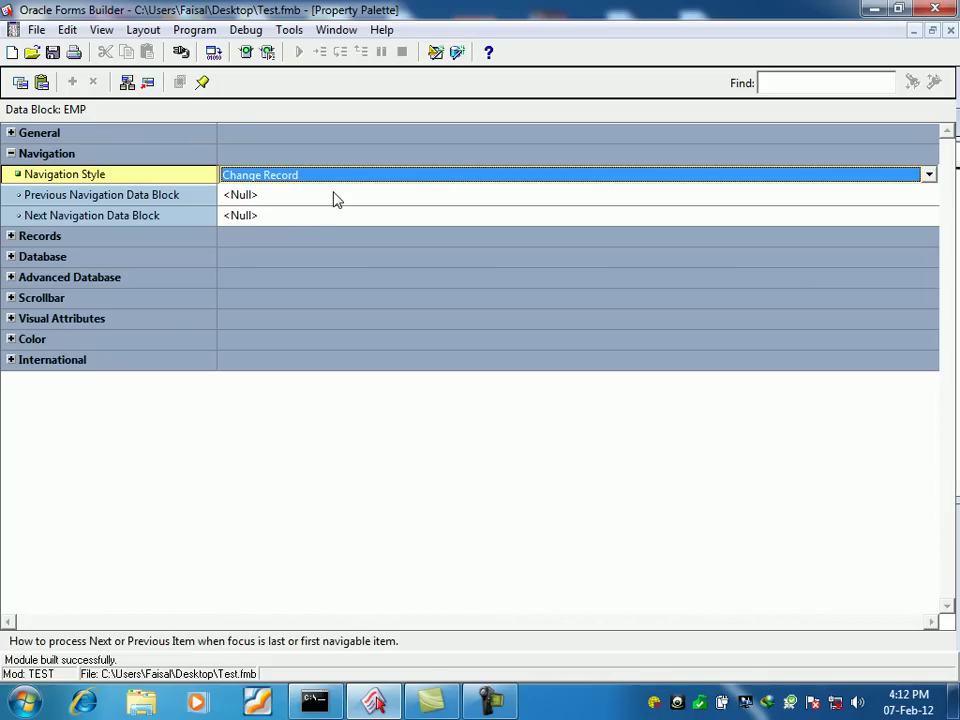
{"action": "left_click", "coordinate": [951, 31]}
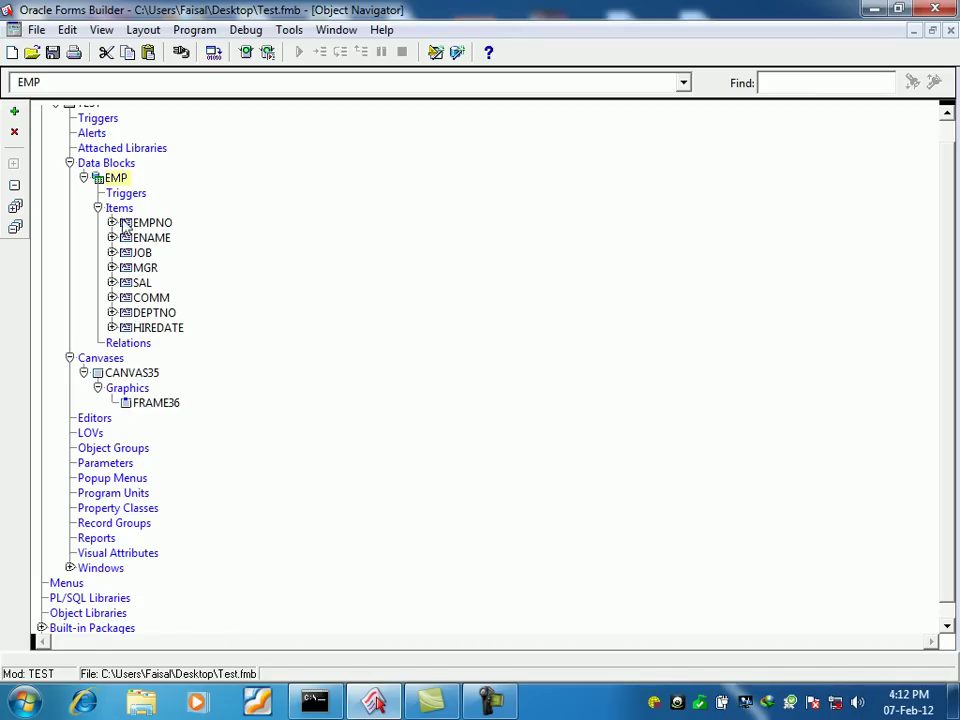
Step: Collapse the Data Blocks and Canvases nodes of the TEST form in the Object Navigator
{"action": "left_click", "coordinate": [69, 162]}
{"action": "left_click", "coordinate": [56, 127]}
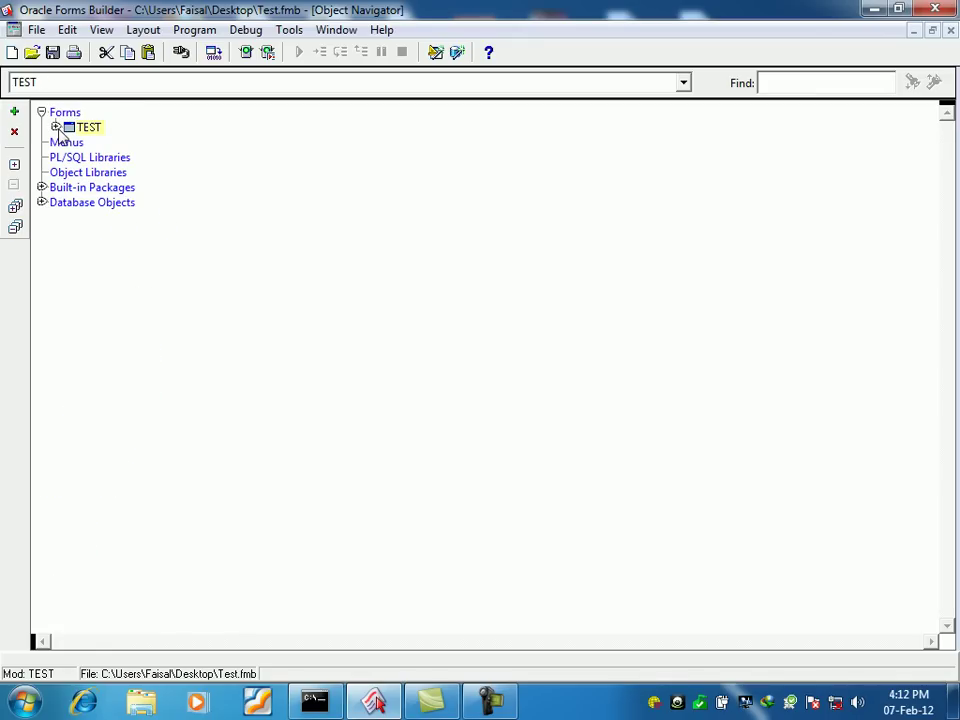
{"action": "left_click", "coordinate": [56, 127]}
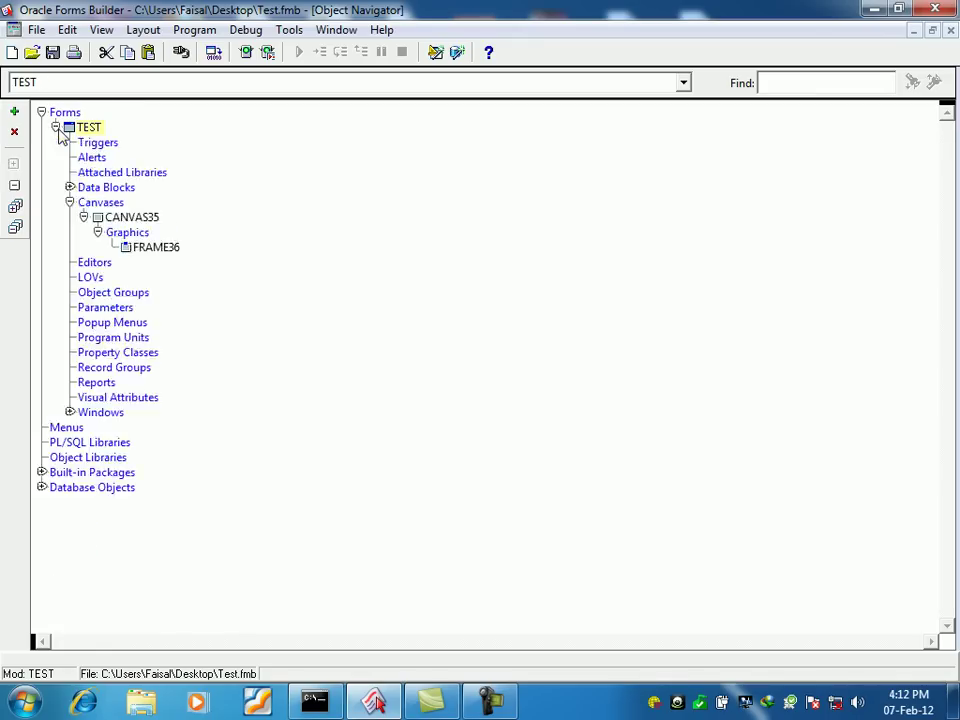
{"action": "left_click", "coordinate": [70, 202]}
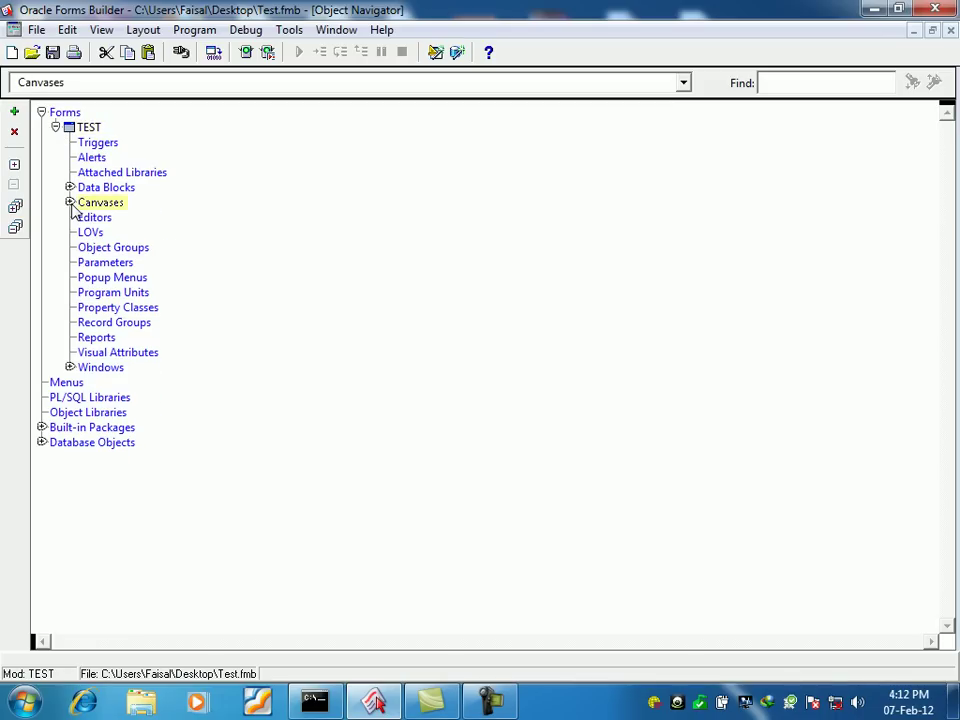
Step: Create a new visual attribute in the TEST form
{"action": "left_click", "coordinate": [103, 355]}
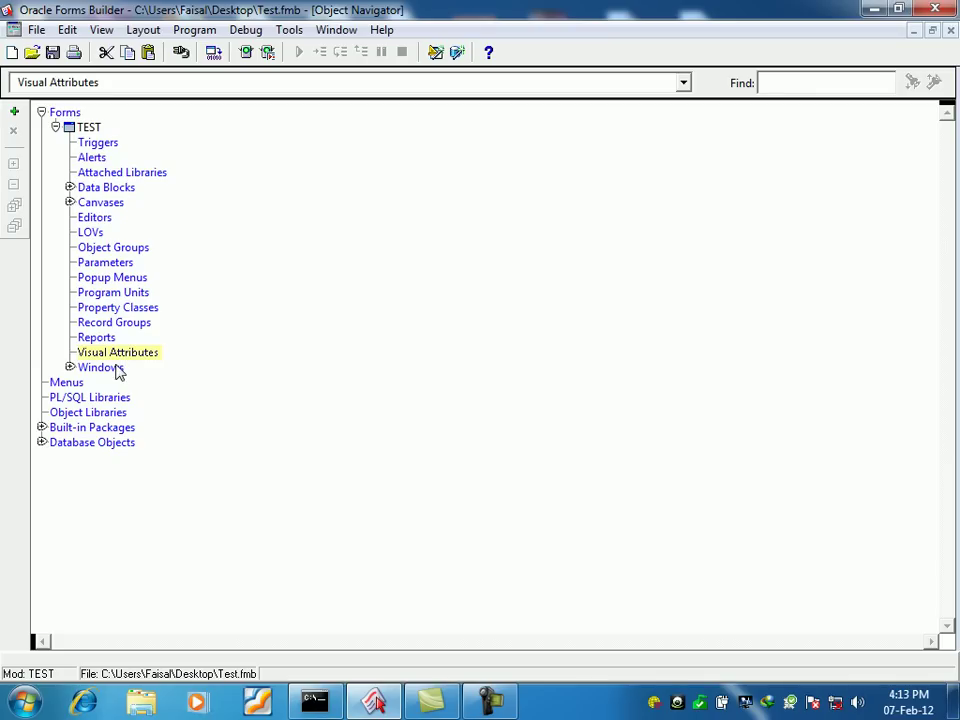
{"action": "left_click", "coordinate": [116, 343]}
{"action": "left_click", "coordinate": [117, 356]}
{"action": "left_click", "coordinate": [15, 112]}
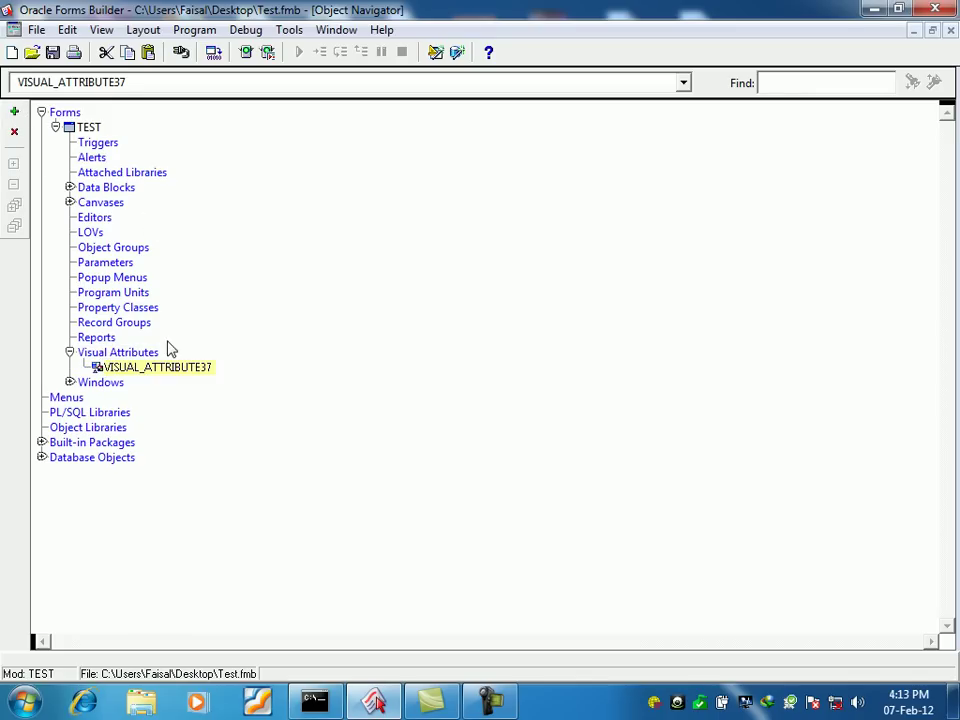
Step: Rename the new visual attribute as MY_CURRENT_RECORD
{"action": "left_click", "coordinate": [156, 369]}
{"action": "left_click", "coordinate": [181, 367]}
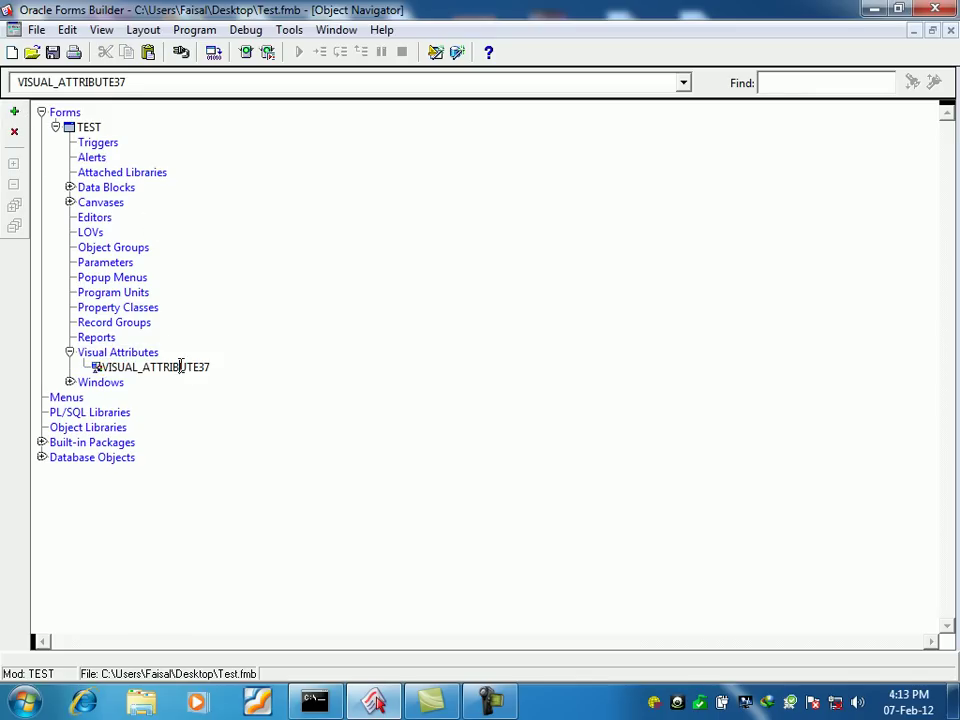
{"action": "left_click_drag", "start_coordinate": [215, 369], "coordinate": [96, 367]}
{"action": "key", "text": "Return"}
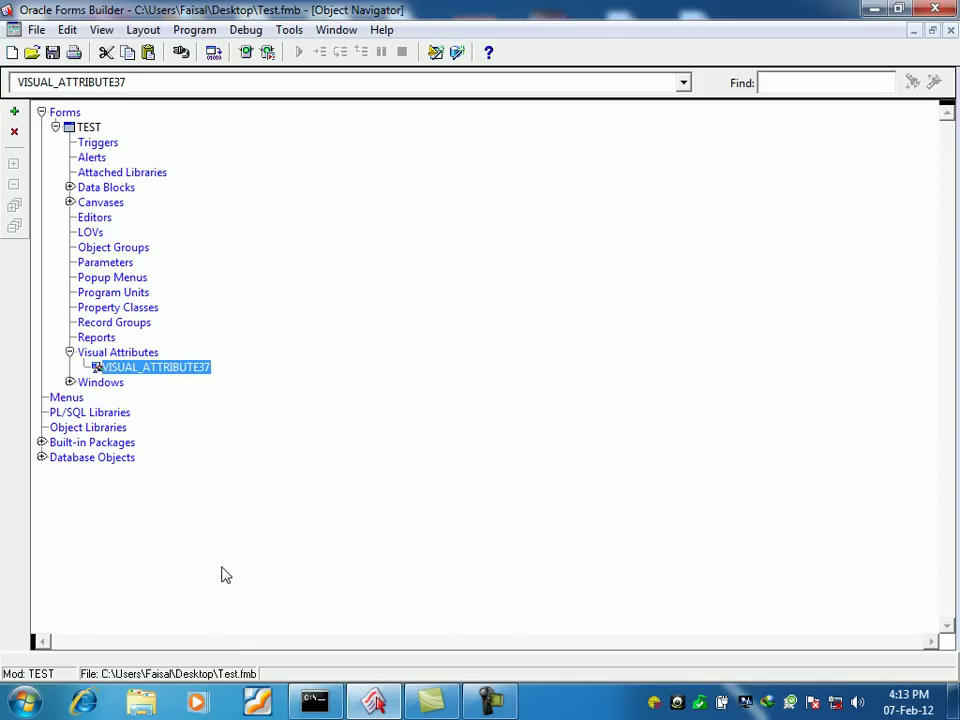
{"action": "type", "text": "MY_"}
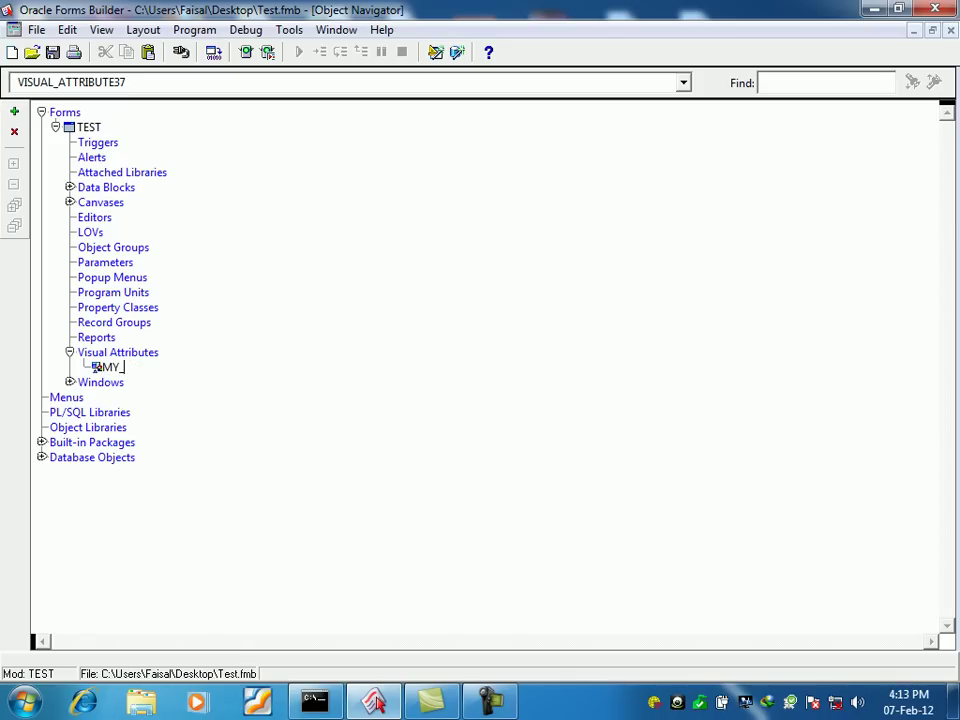
{"action": "type", "text": "CURRENT_RECORD"}
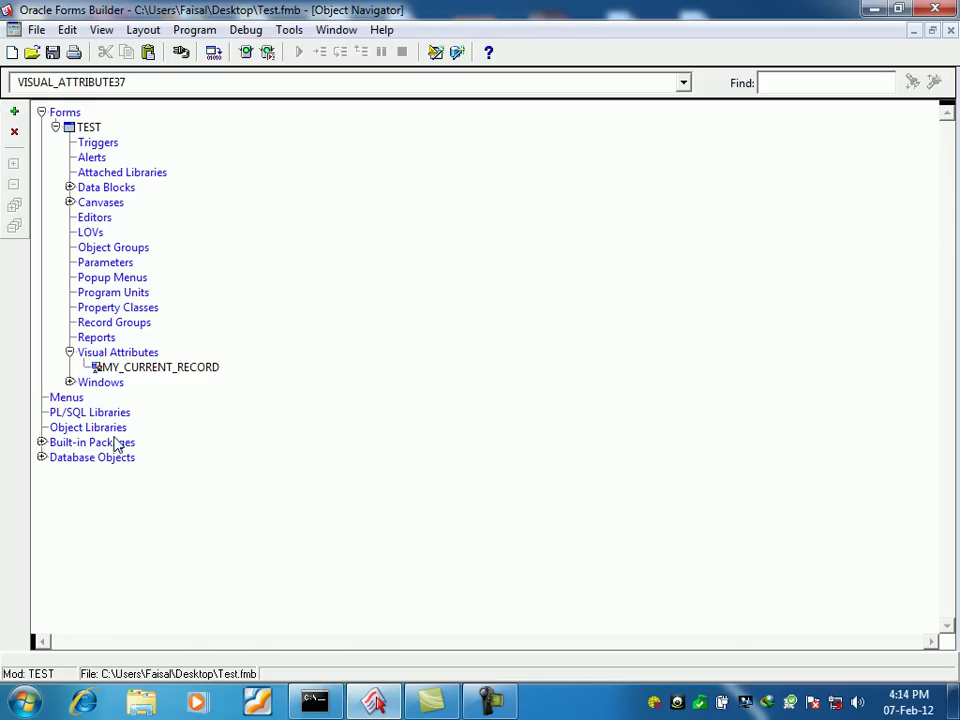
{"action": "left_click", "coordinate": [100, 374]}
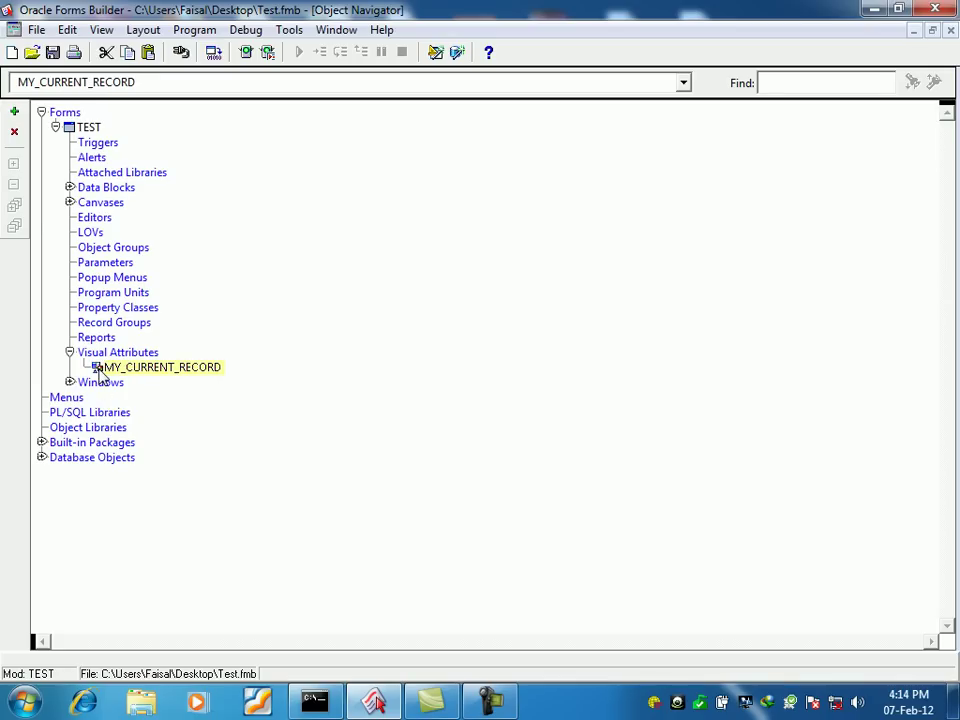
Step: Open the MY_CURRENT_RECORD visual attribute's properties and set its Foreground Color to darkred
{"action": "double_click", "coordinate": [97, 367]}
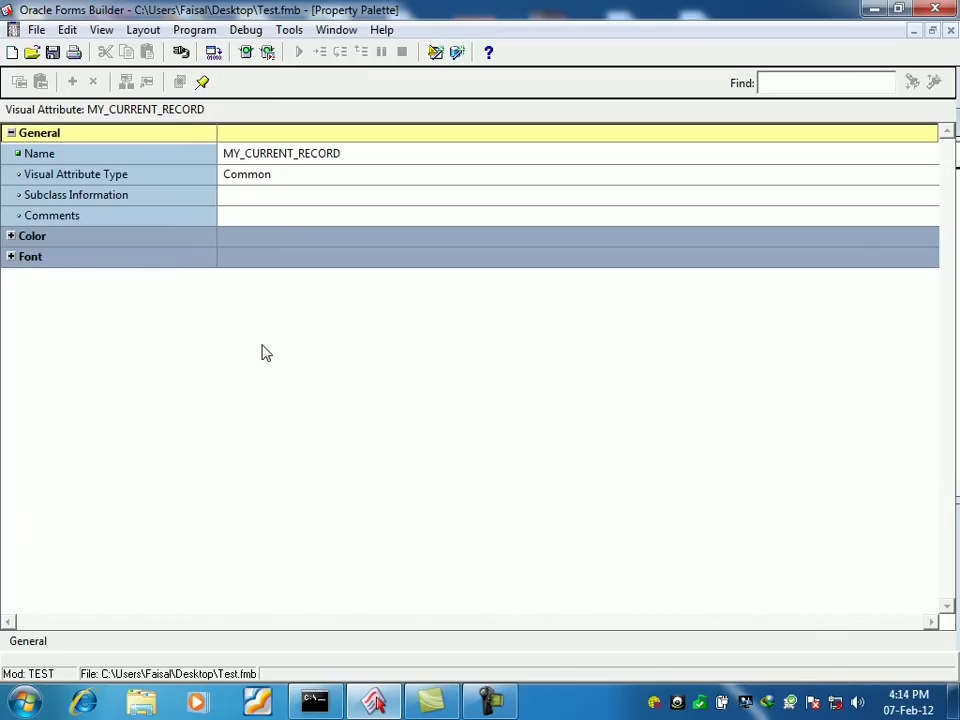
{"action": "left_click", "coordinate": [242, 156]}
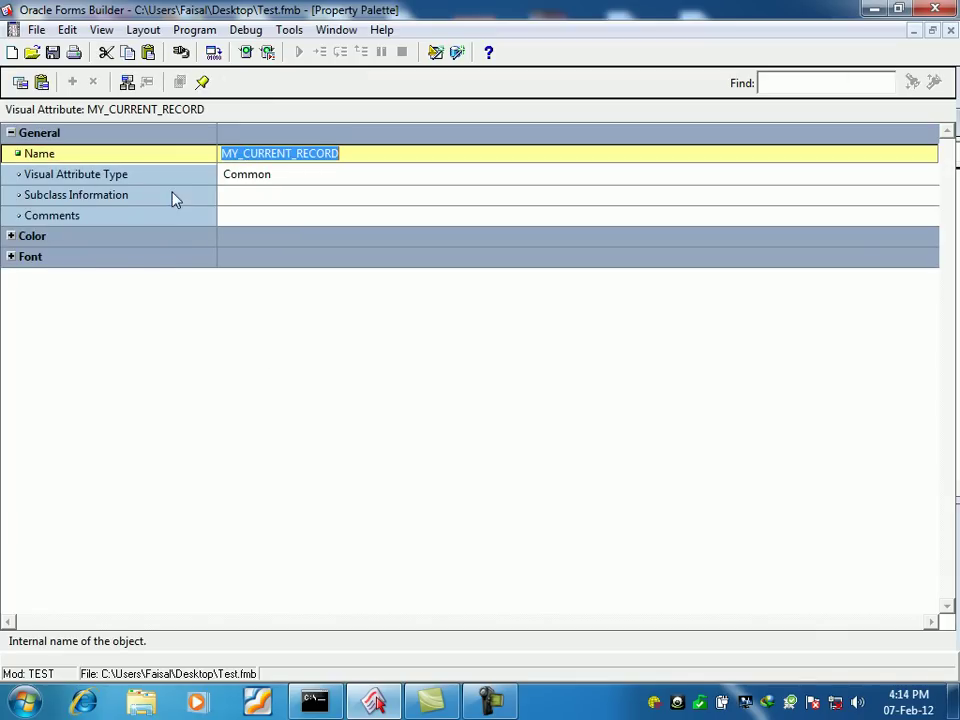
{"action": "left_click", "coordinate": [11, 133]}
{"action": "left_click", "coordinate": [13, 155]}
{"action": "left_click", "coordinate": [11, 154]}
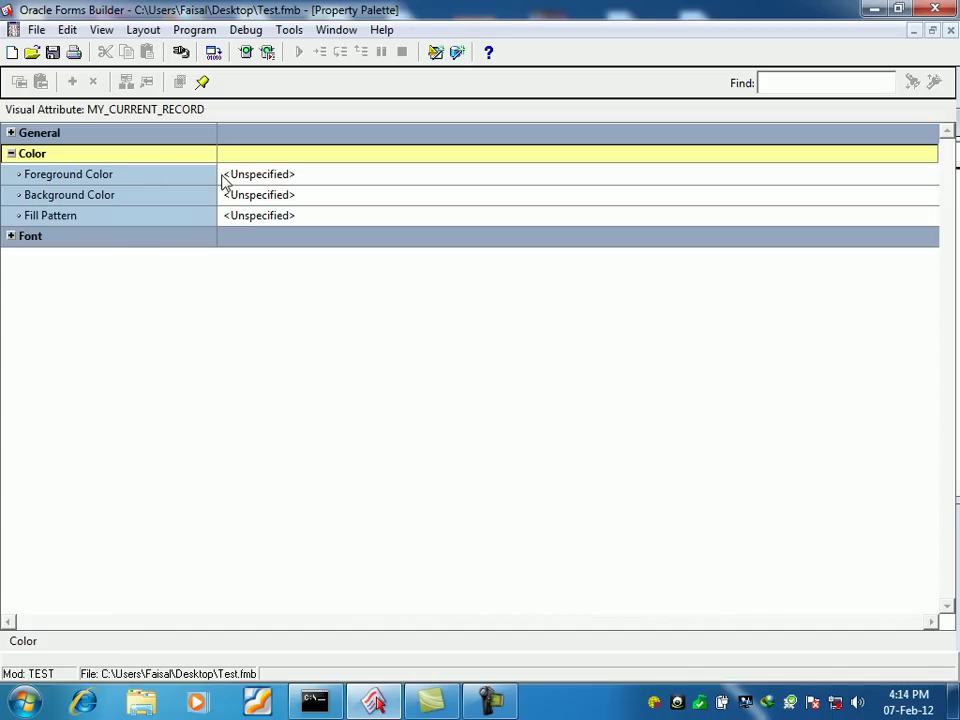
{"action": "left_click", "coordinate": [284, 177]}
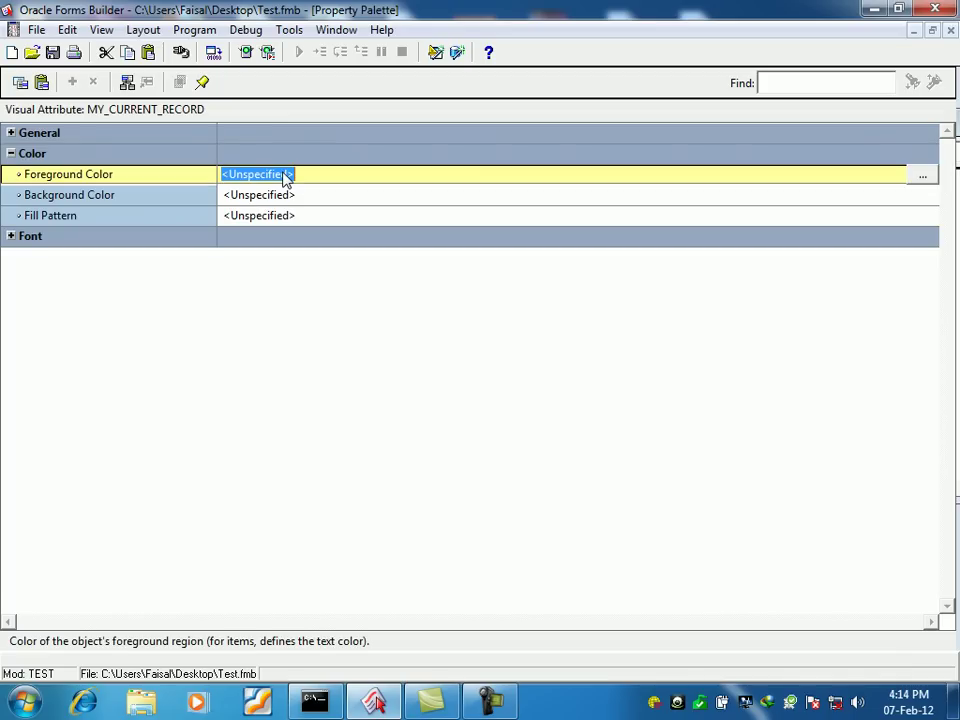
{"action": "left_click", "coordinate": [924, 178]}
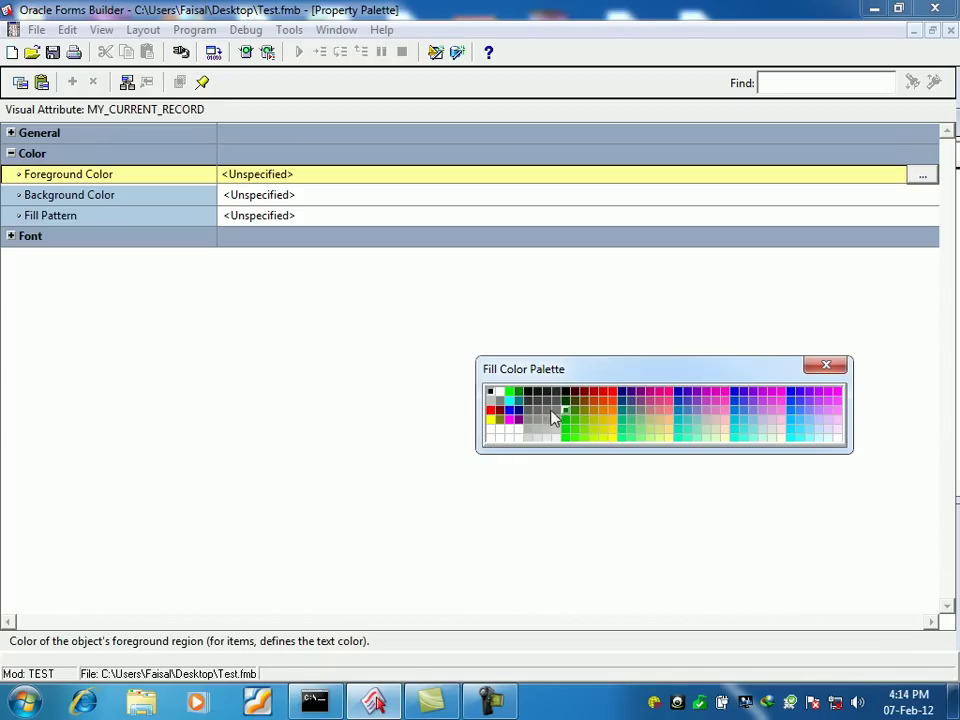
{"action": "left_click", "coordinate": [502, 412]}
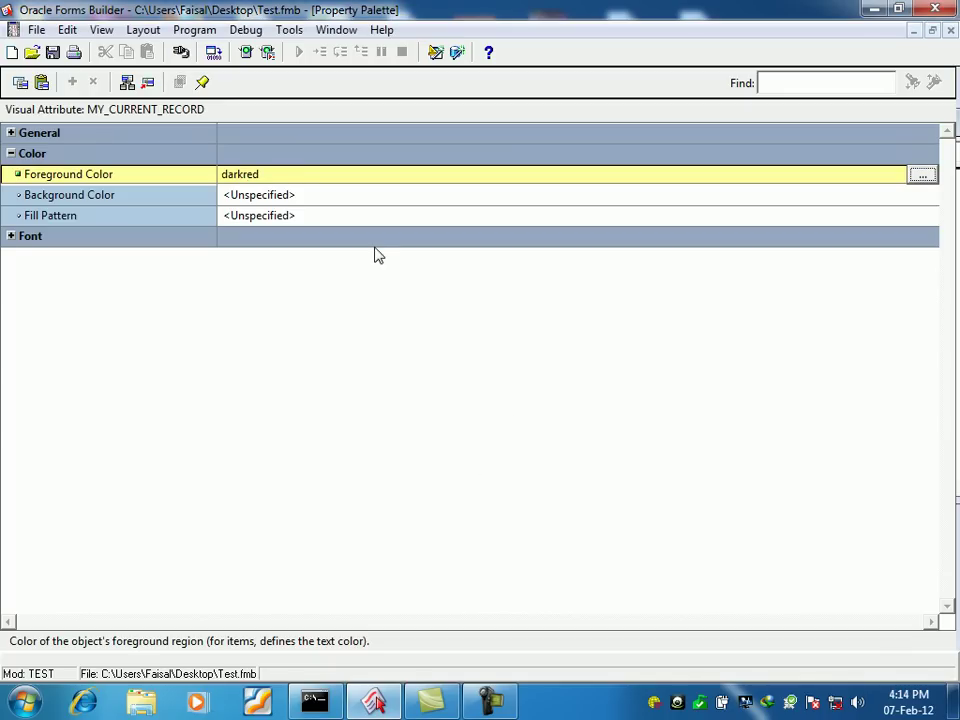
Step: Set the Background Color of the MY_CURRENT_RECORD visual attribute to gray20 and collapse its Color properties
{"action": "left_click", "coordinate": [257, 195]}
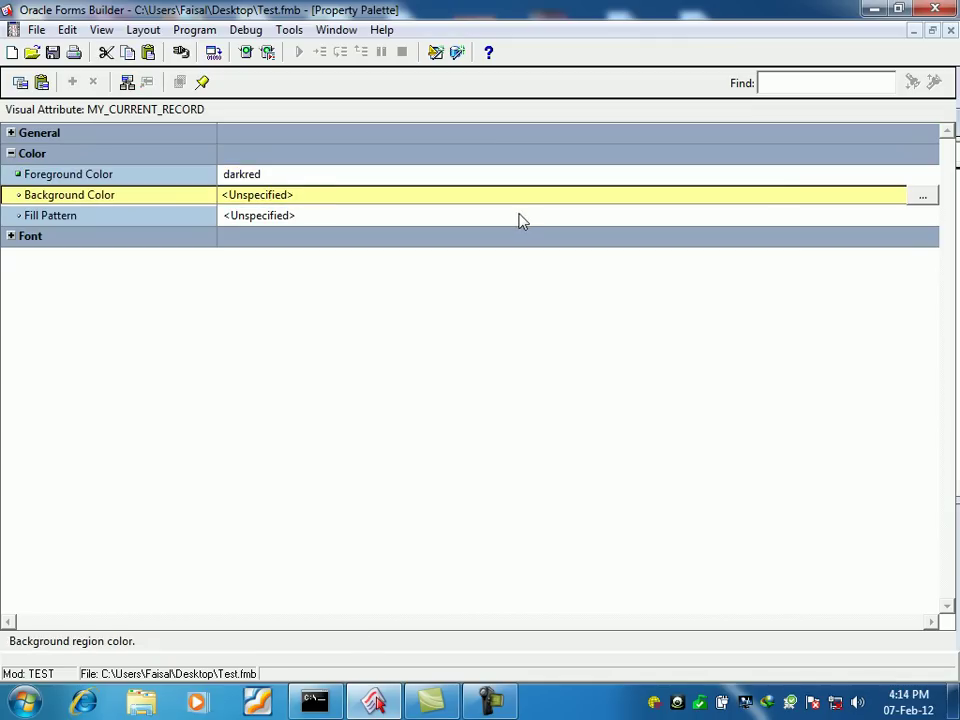
{"action": "left_click", "coordinate": [922, 200]}
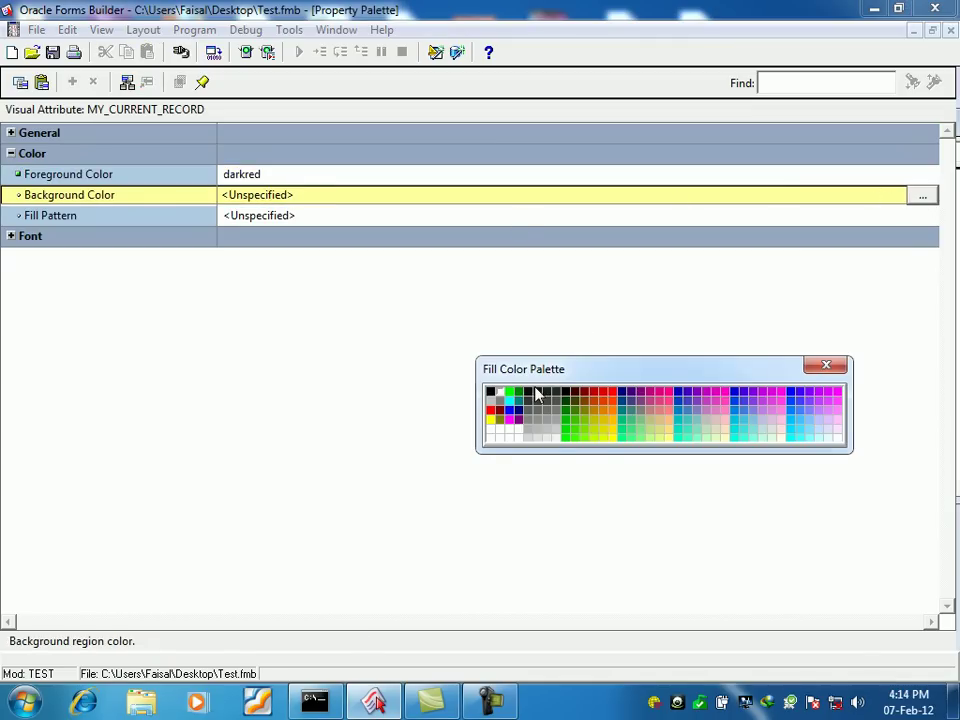
{"action": "left_click", "coordinate": [561, 437]}
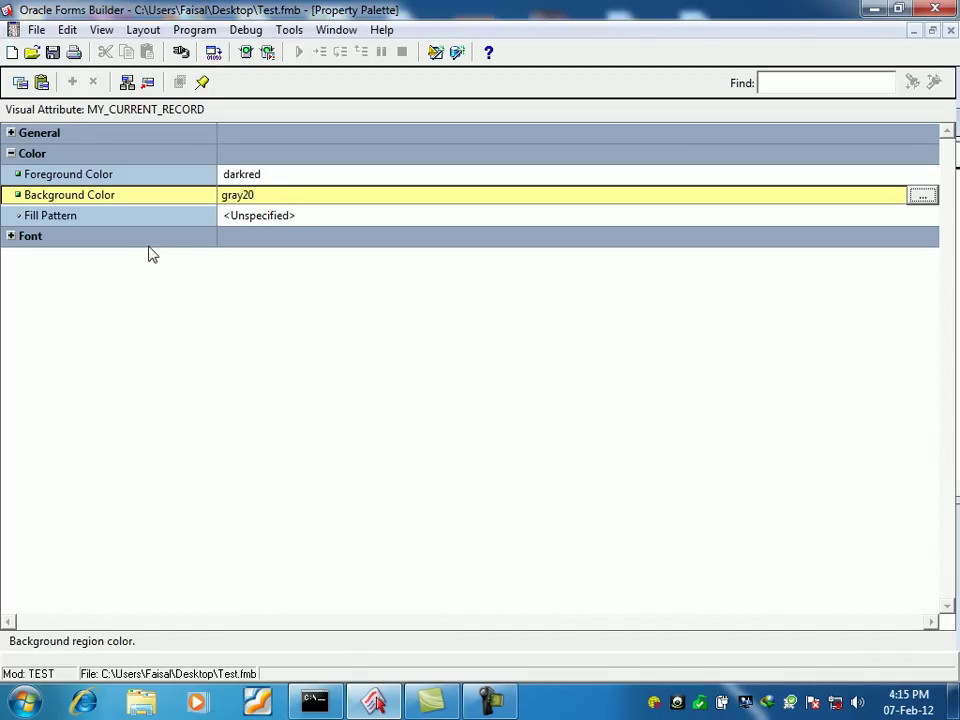
{"action": "left_click", "coordinate": [15, 157]}
{"action": "left_click", "coordinate": [13, 155]}
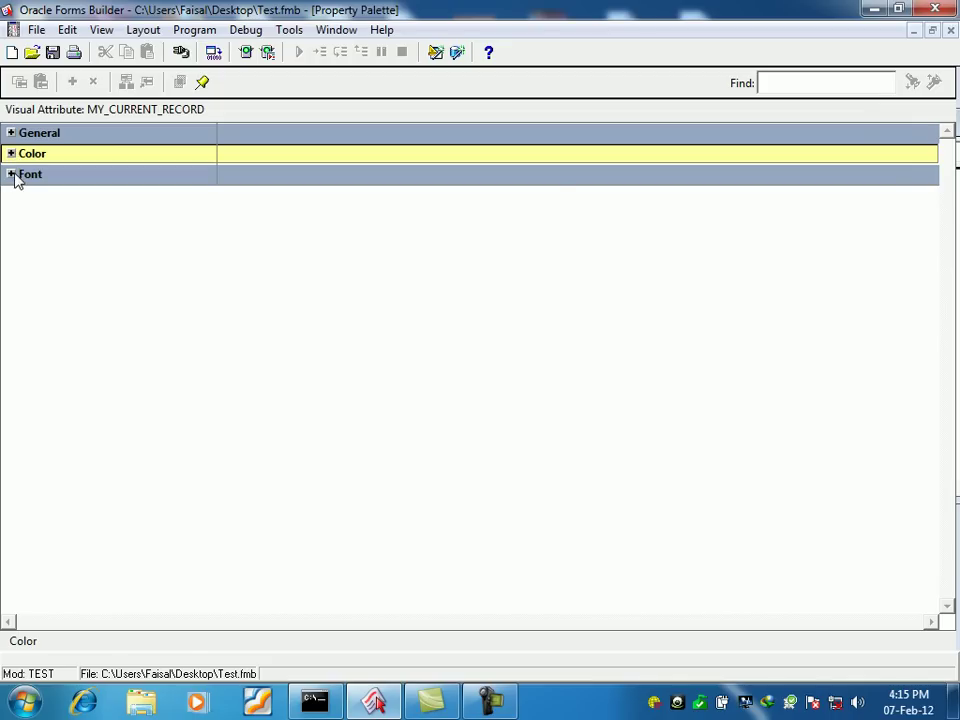
Step: Set the Font Name of the MY_CURRENT_RECORD visual attribute to Times New Roman
{"action": "left_click", "coordinate": [14, 176]}
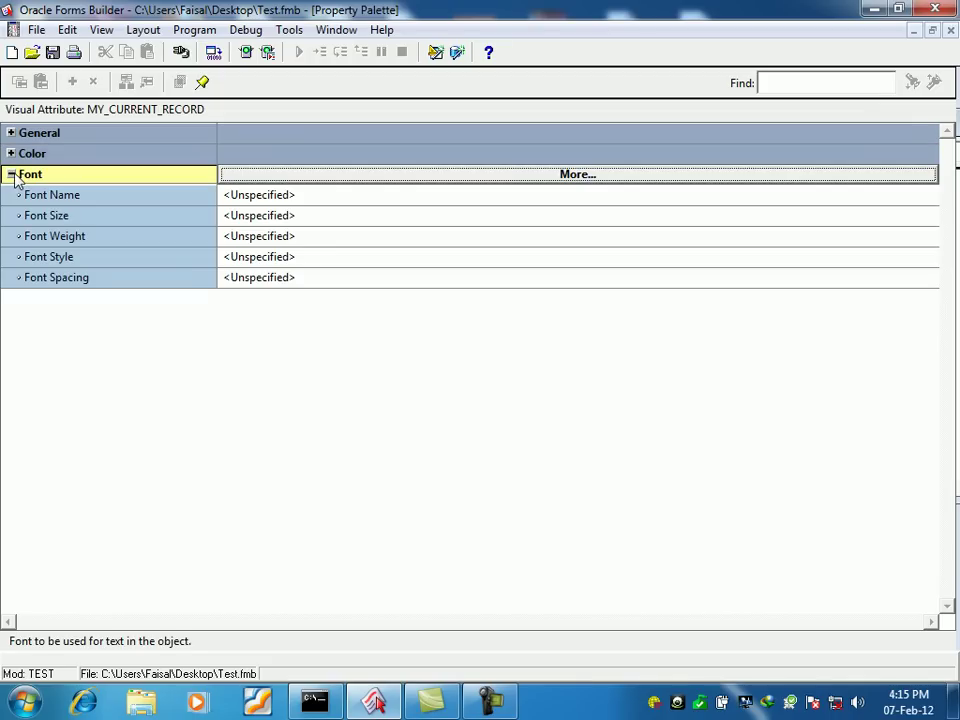
{"action": "left_click", "coordinate": [272, 195]}
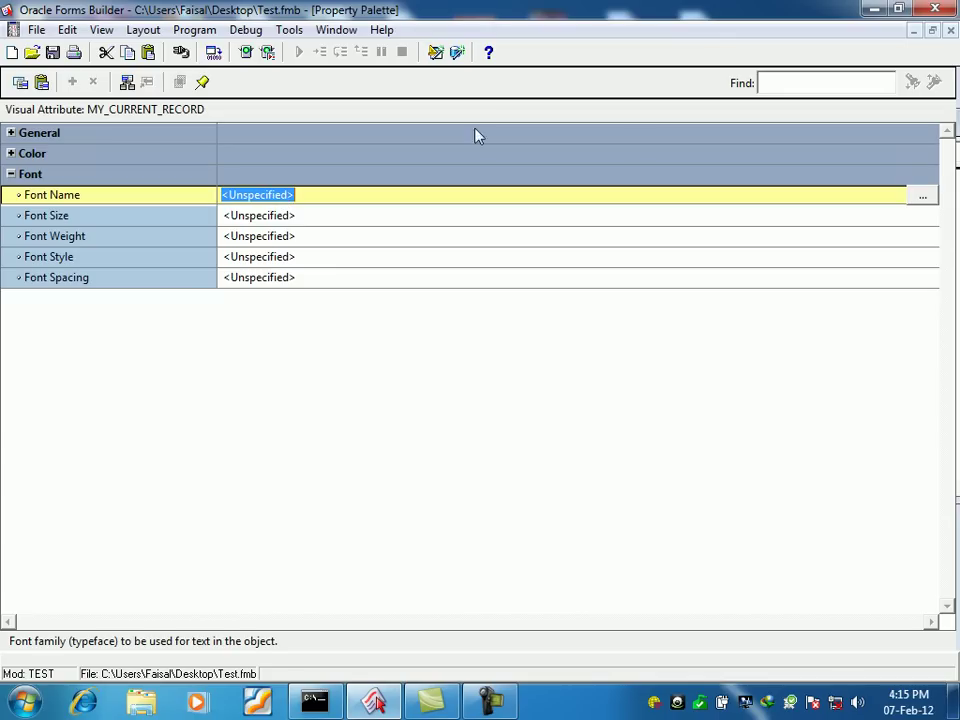
{"action": "left_click", "coordinate": [924, 196]}
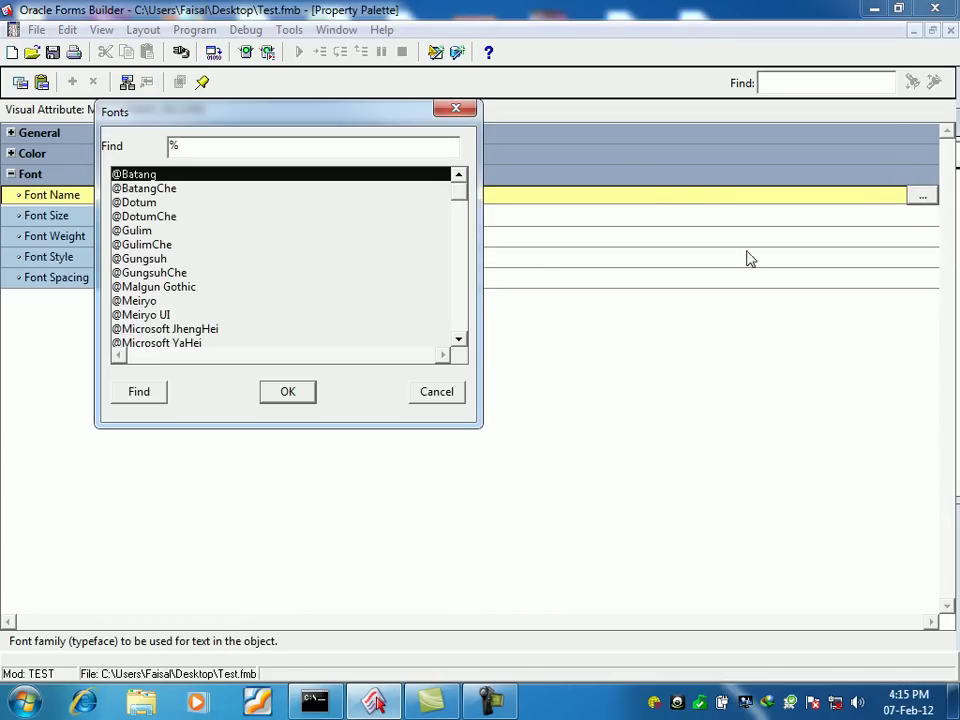
{"action": "left_click_drag", "start_coordinate": [468, 193], "coordinate": [465, 352]}
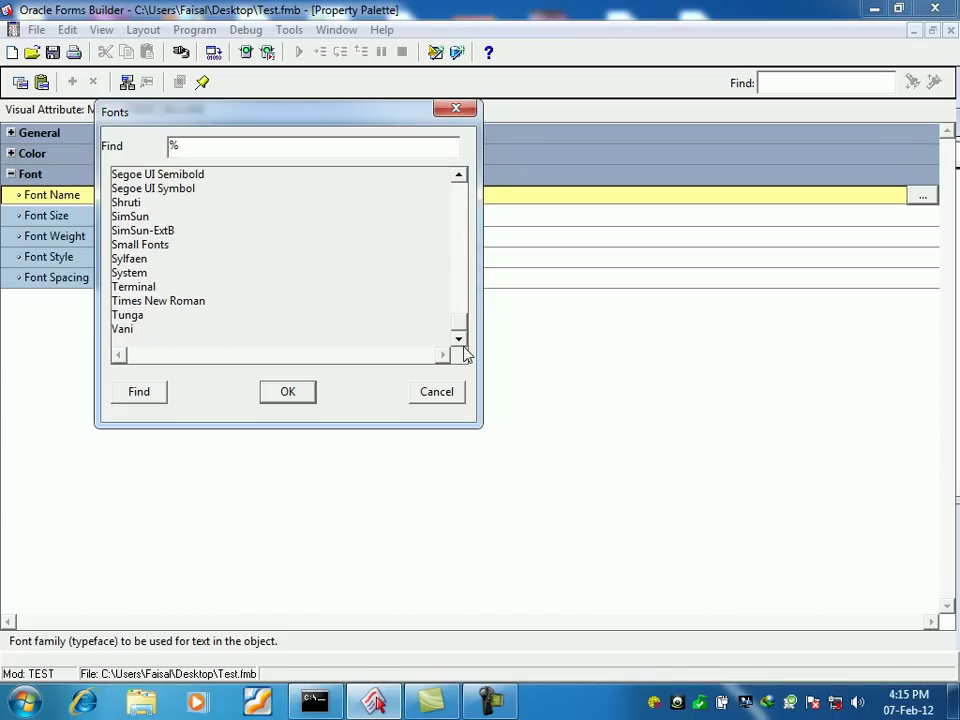
{"action": "left_click", "coordinate": [195, 302]}
{"action": "left_click_drag", "start_coordinate": [461, 212], "coordinate": [458, 334]}
{"action": "left_click", "coordinate": [312, 396]}
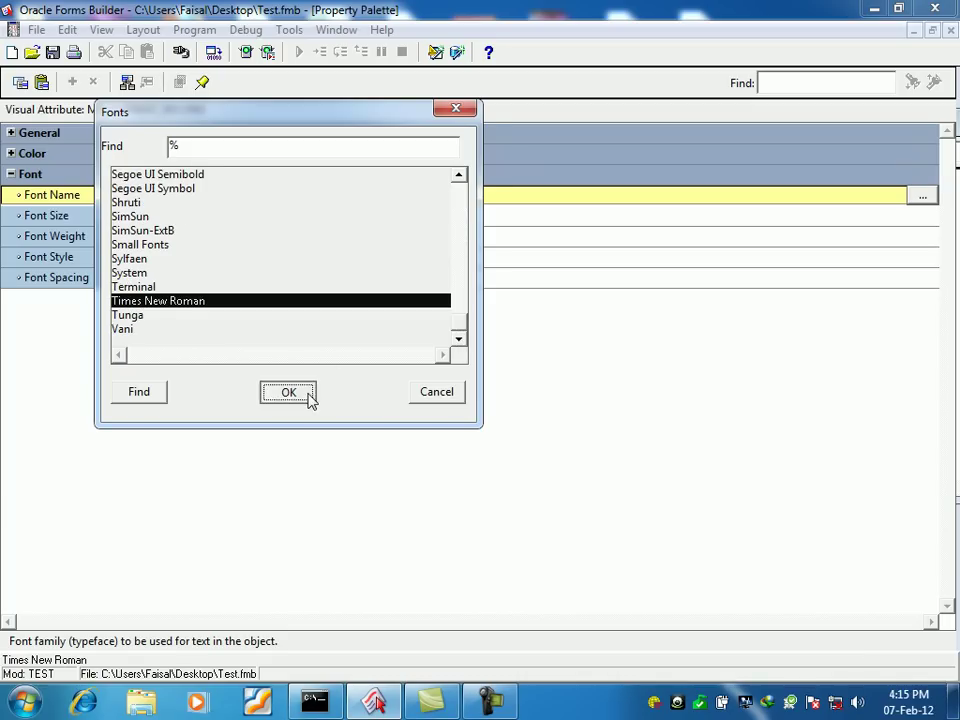
Step: Set the visual attribute's Font Size to 10 and its Font Weight to Demibold
{"action": "left_click", "coordinate": [306, 218]}
{"action": "left_click", "coordinate": [308, 222]}
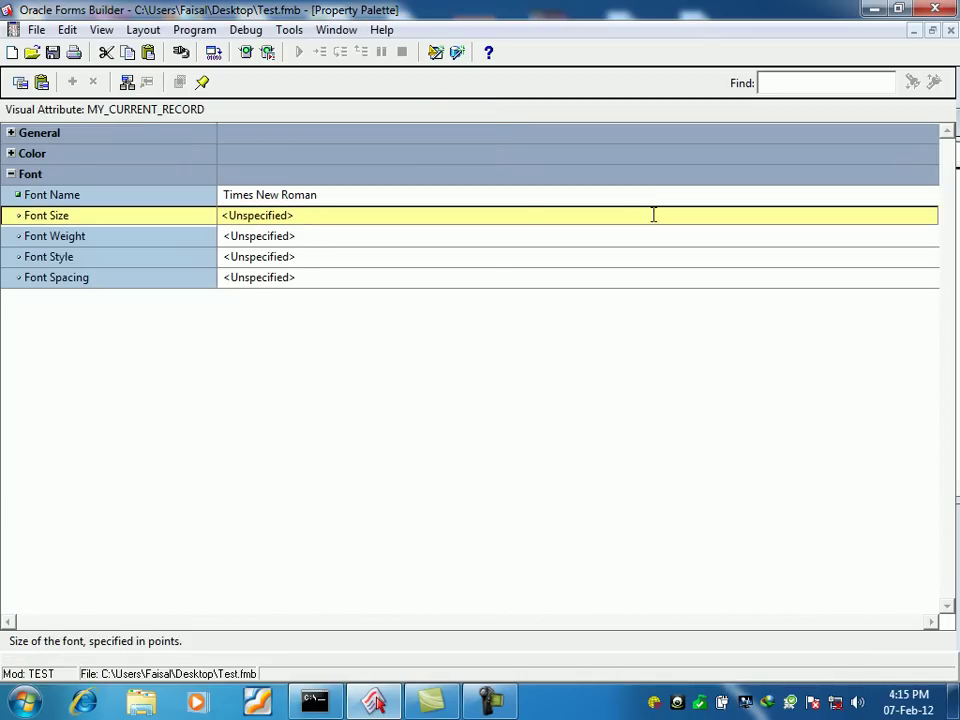
{"action": "left_click_drag", "start_coordinate": [313, 214], "coordinate": [195, 213]}
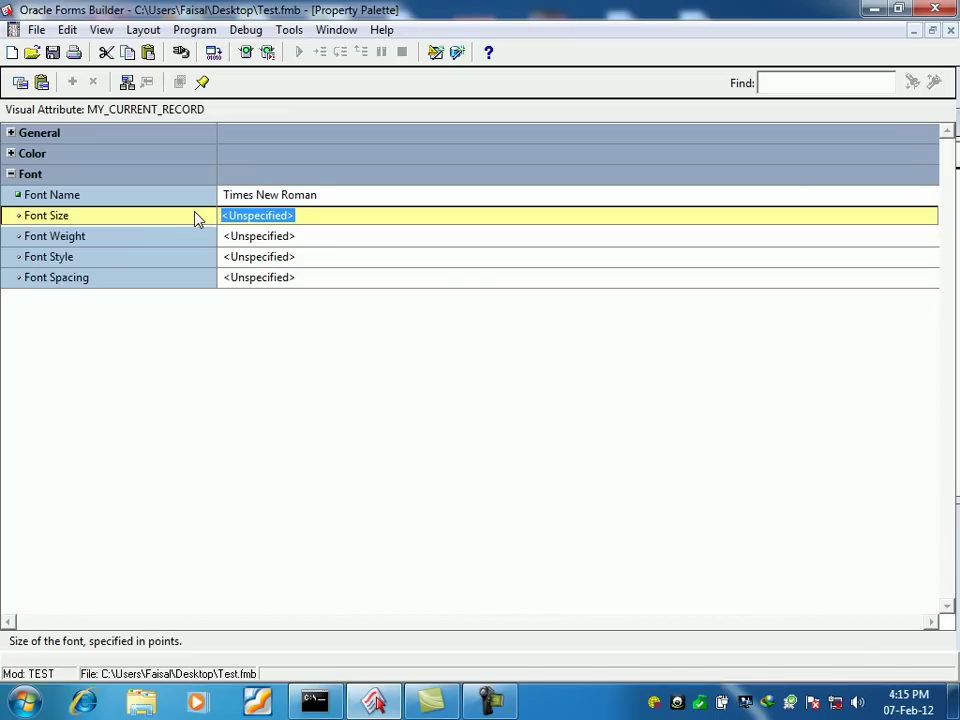
{"action": "type", "text": "10"}
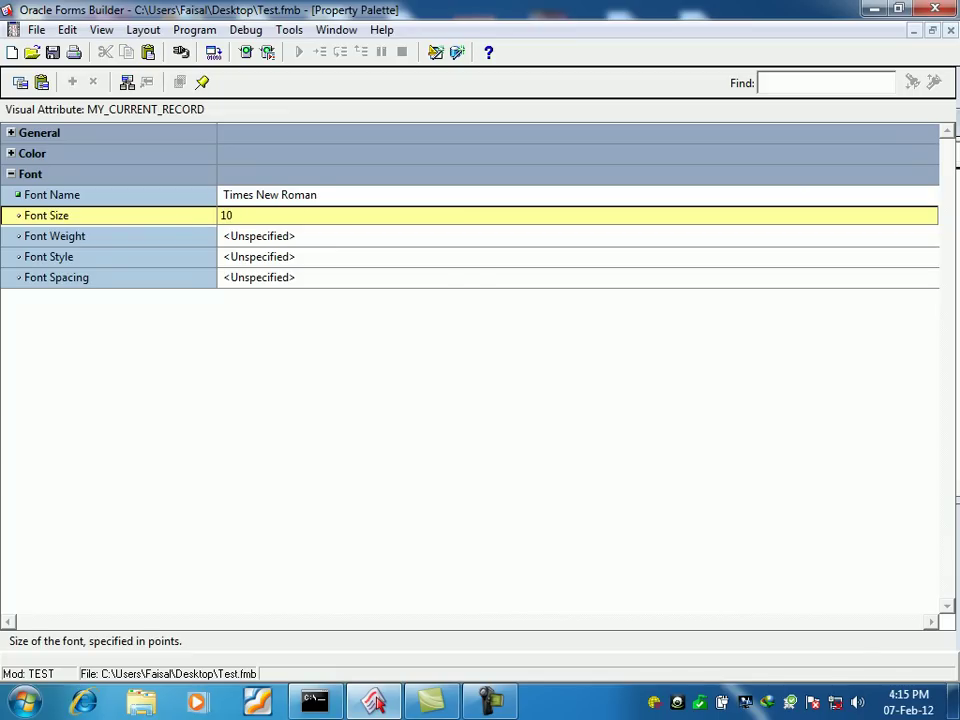
{"action": "key", "text": "Tab"}
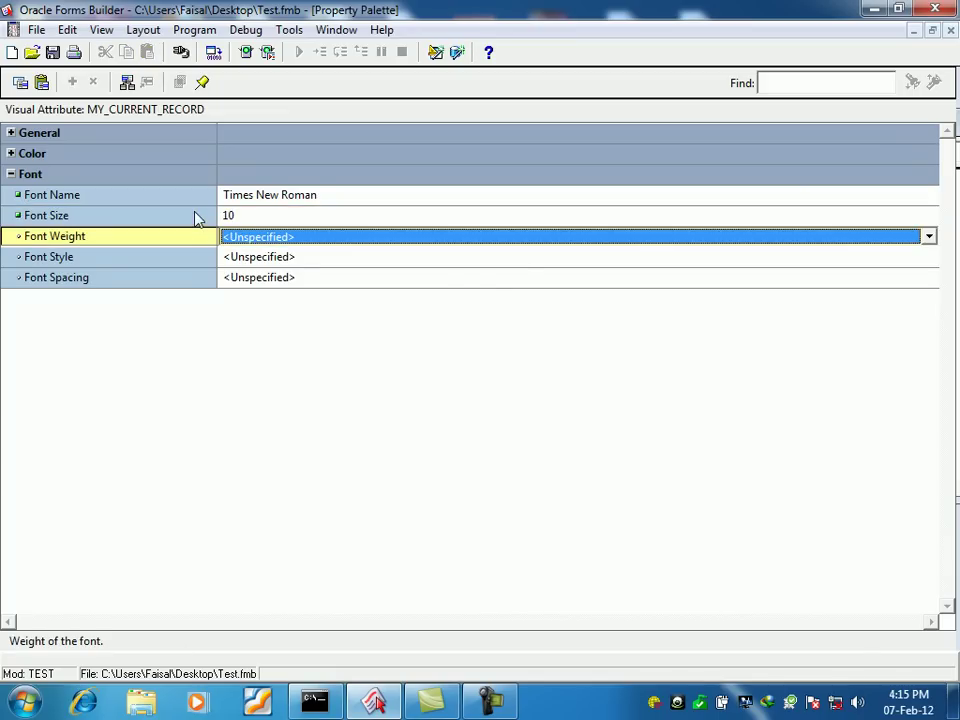
{"action": "left_click", "coordinate": [525, 240]}
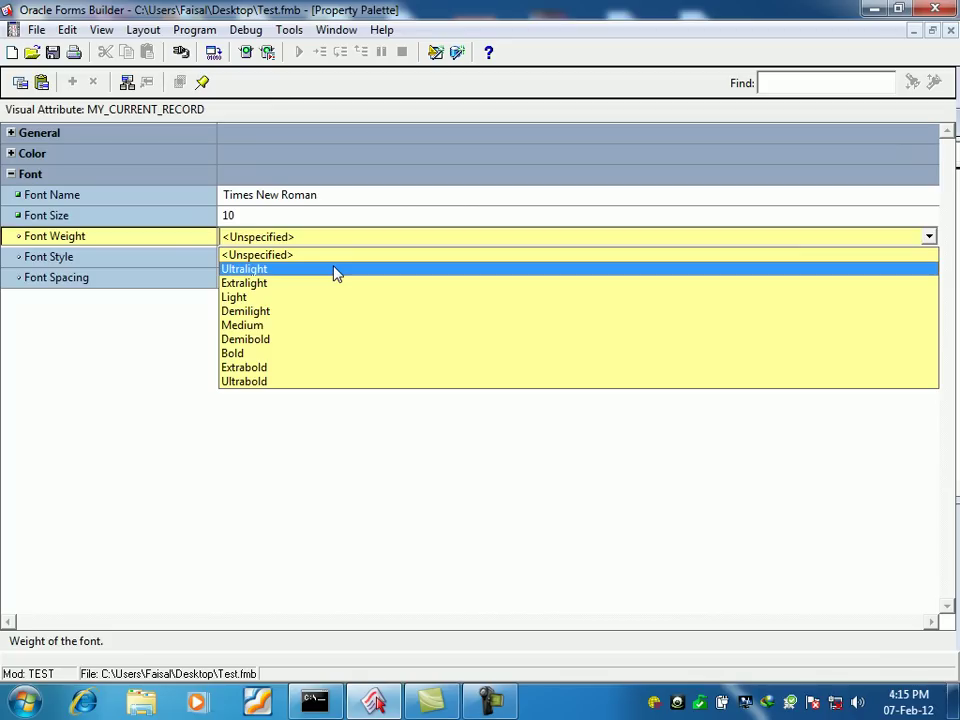
{"action": "left_click", "coordinate": [280, 341]}
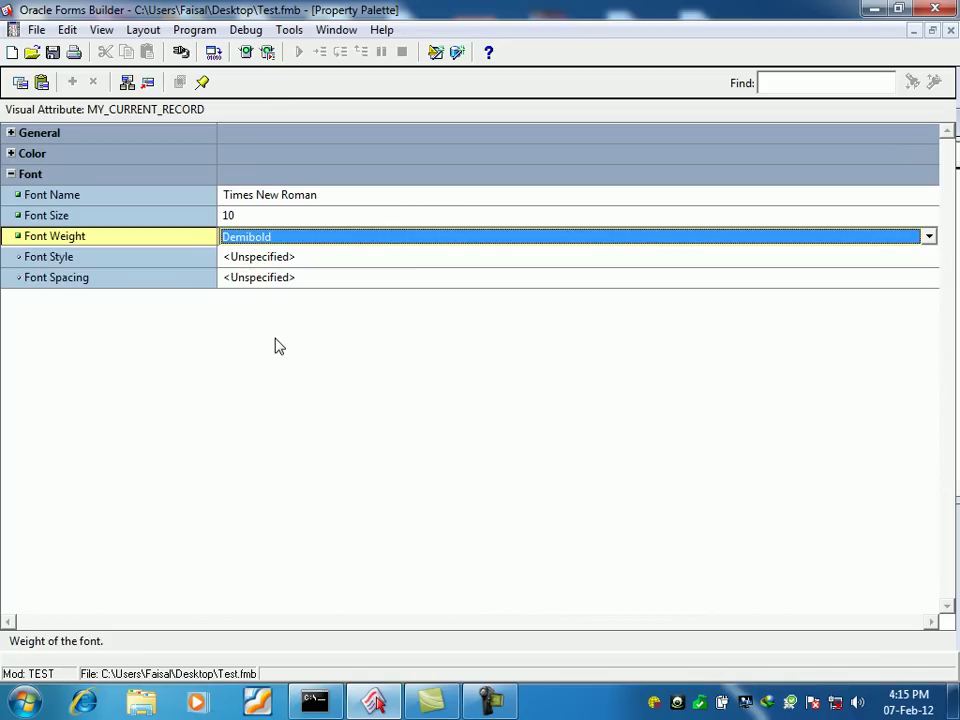
Step: Set the visual attribute's Font Style to Plain and Font Spacing to Normal, and collapse the Font properties
{"action": "left_click", "coordinate": [272, 258]}
{"action": "left_click", "coordinate": [628, 259]}
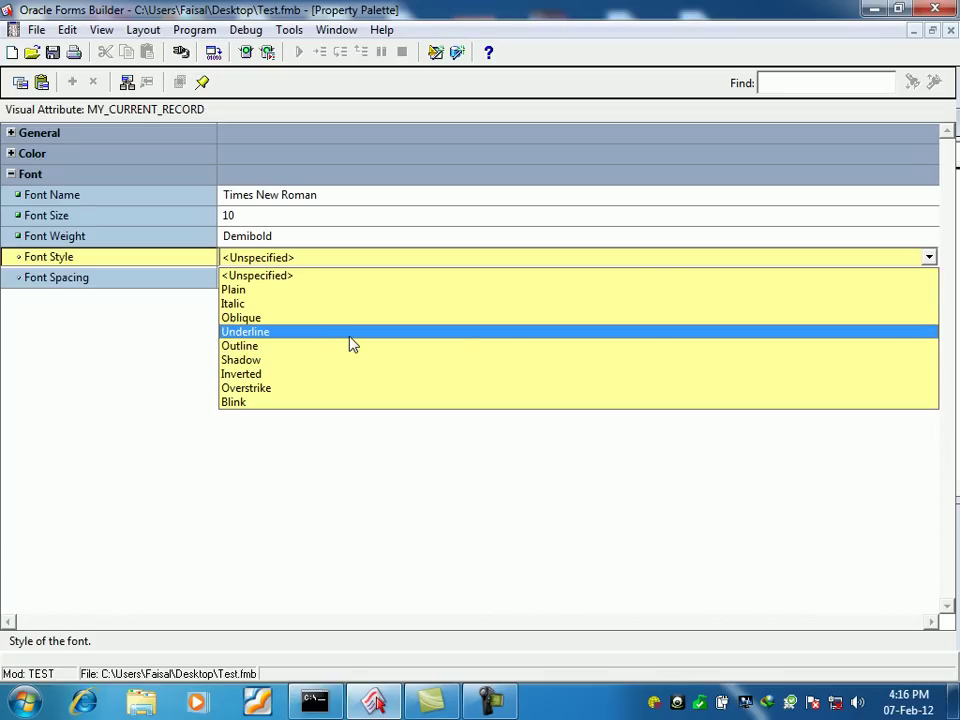
{"action": "left_click", "coordinate": [337, 292]}
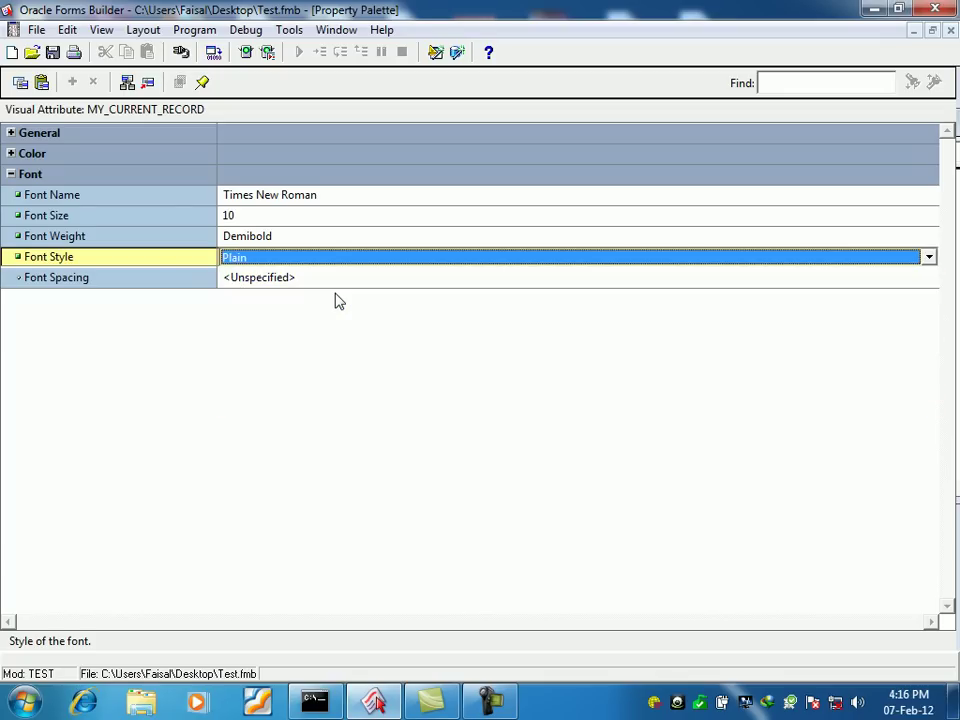
{"action": "left_click", "coordinate": [349, 284]}
{"action": "left_click", "coordinate": [349, 286]}
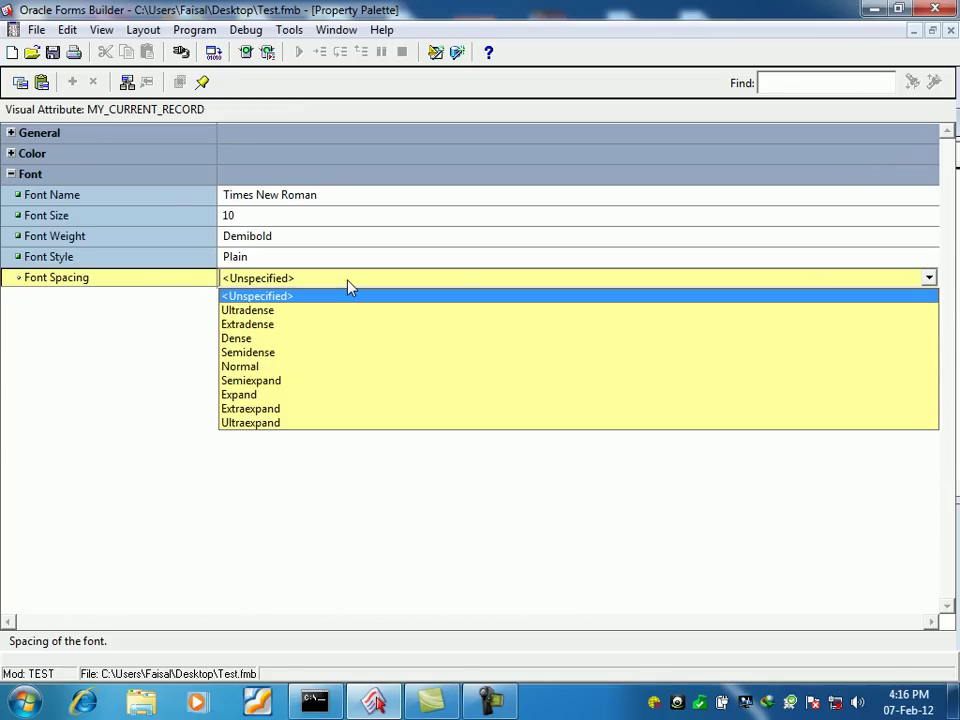
{"action": "left_click", "coordinate": [287, 375]}
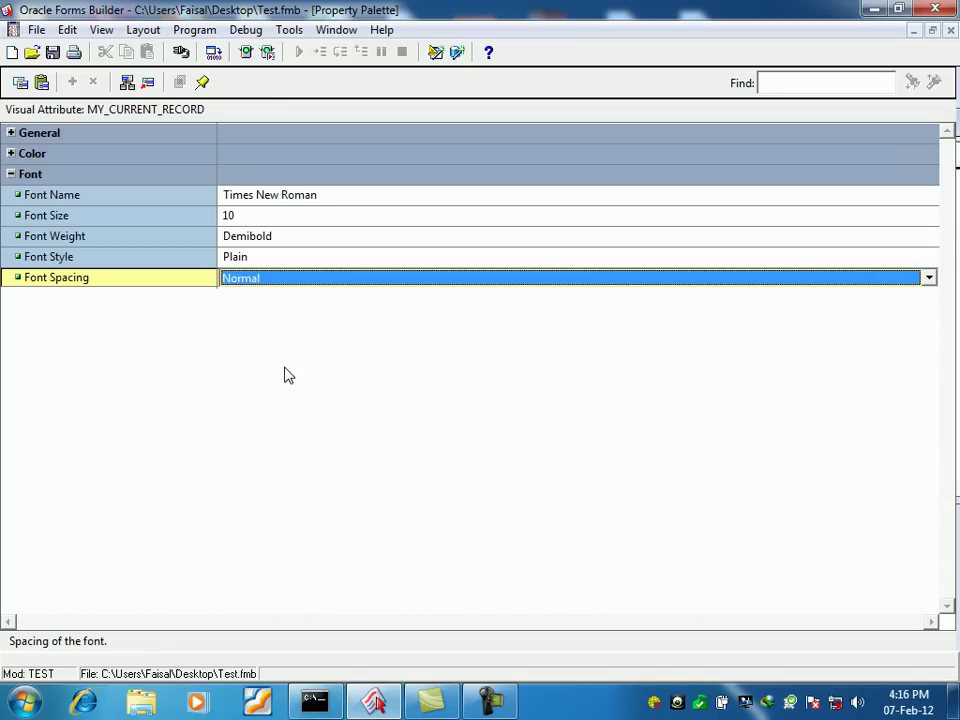
{"action": "left_click", "coordinate": [11, 174]}
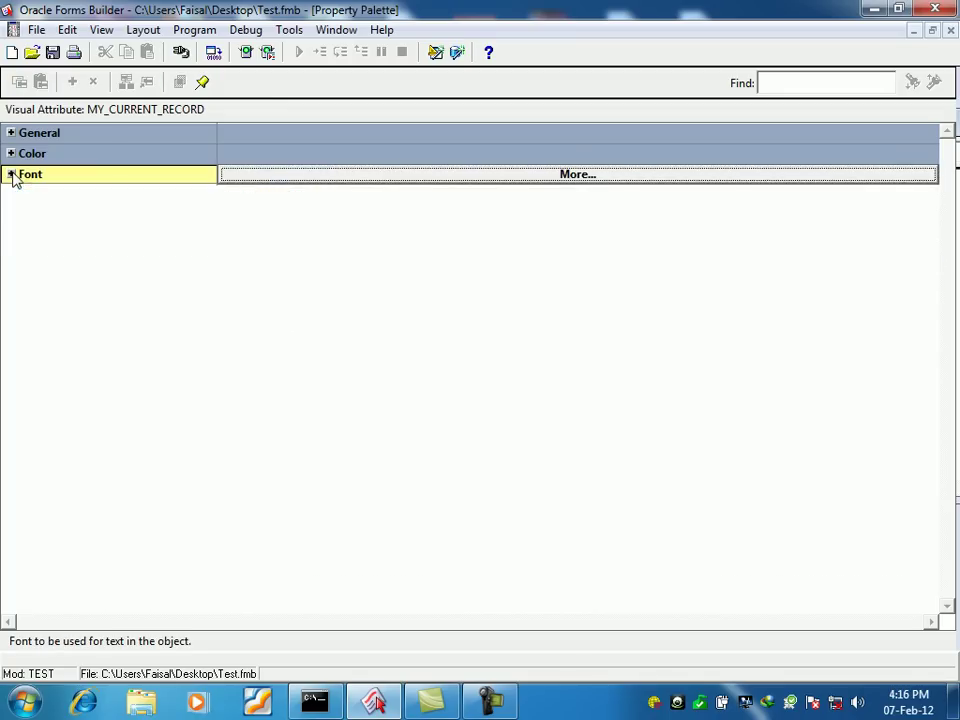
Step: Save the TEST form and close the property palette of the visual attribute
{"action": "left_click", "coordinate": [53, 52]}
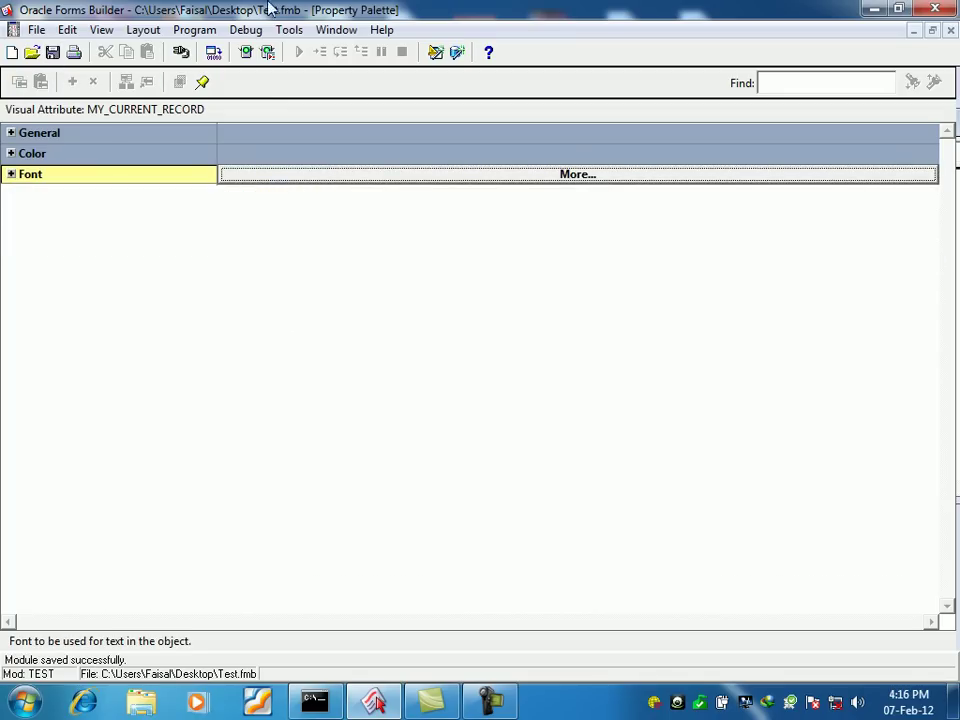
{"action": "left_click", "coordinate": [950, 31]}
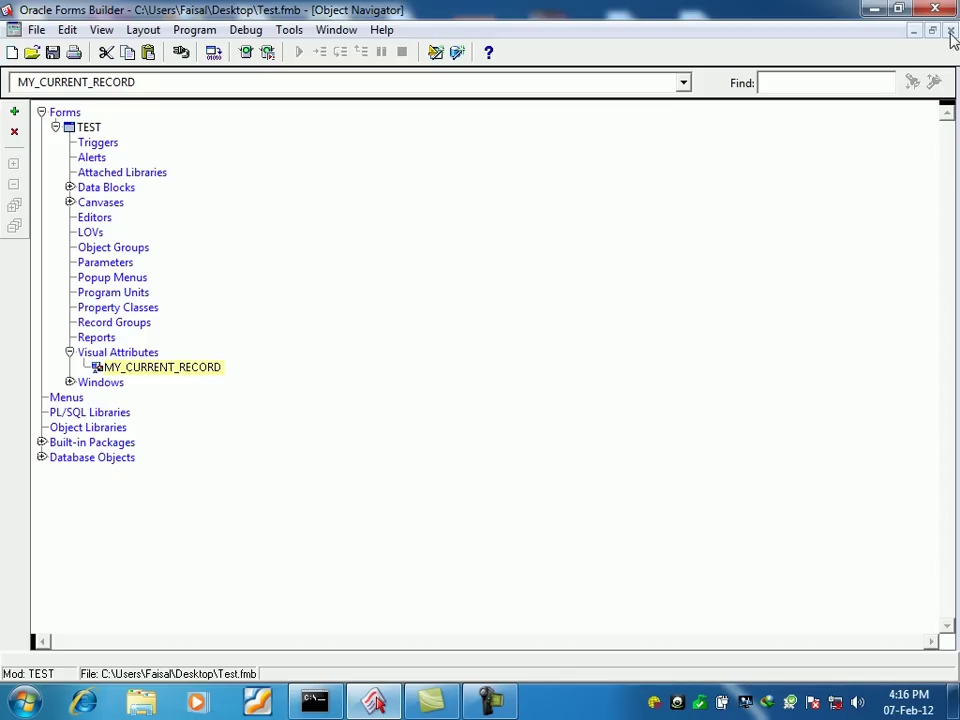
Step: Expand the TEST form's Data Blocks node and open the EMP data block's property palette
{"action": "left_click", "coordinate": [70, 196]}
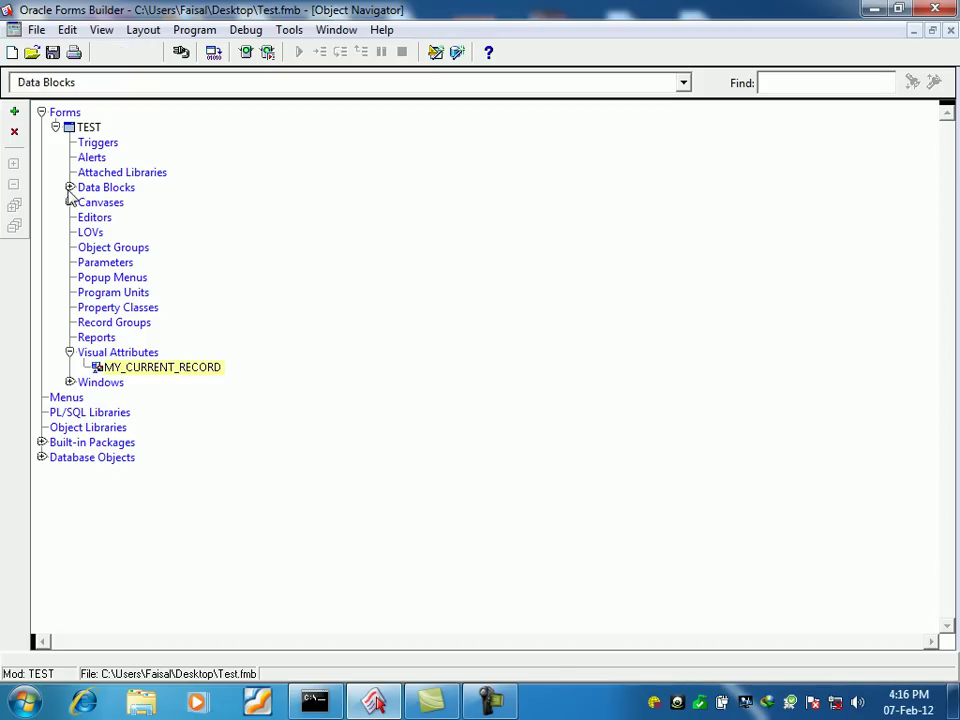
{"action": "left_click", "coordinate": [70, 188]}
{"action": "left_click", "coordinate": [98, 204]}
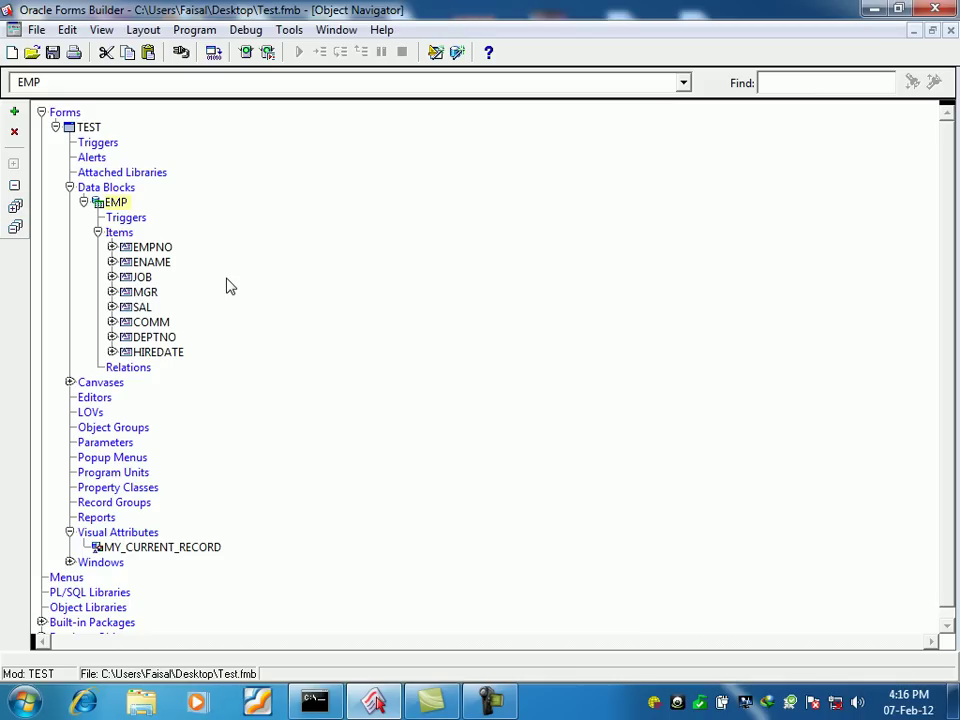
{"action": "double_click", "coordinate": [99, 203]}
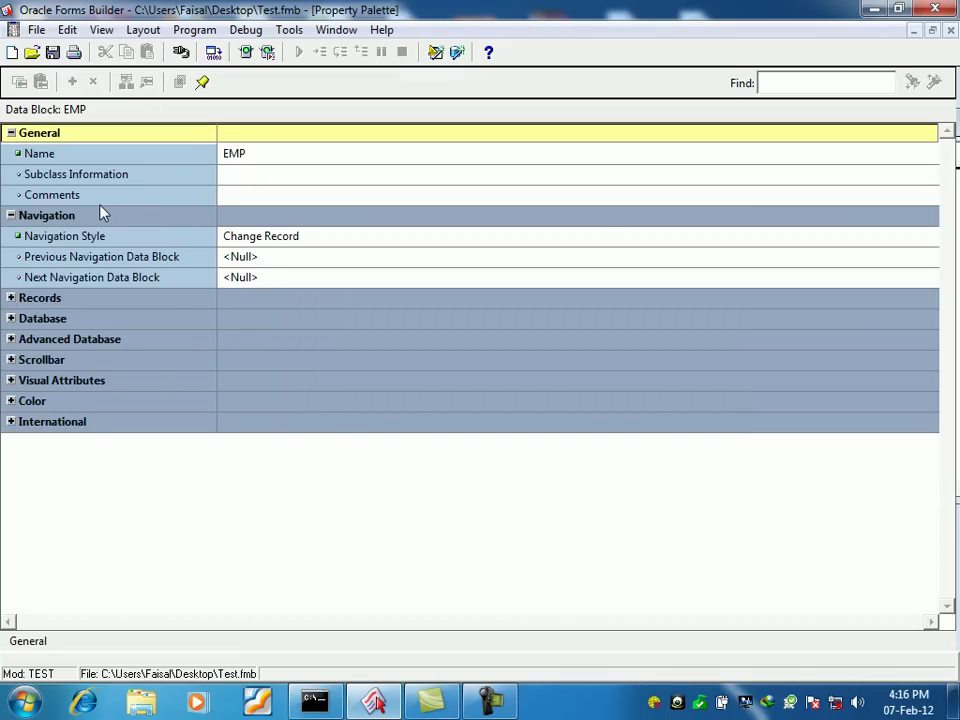
Step: Set the EMP block's Current Record Visual Attribute Group to MY_CURRENT_RECORD in its Records properties and save the form
{"action": "left_click", "coordinate": [93, 219]}
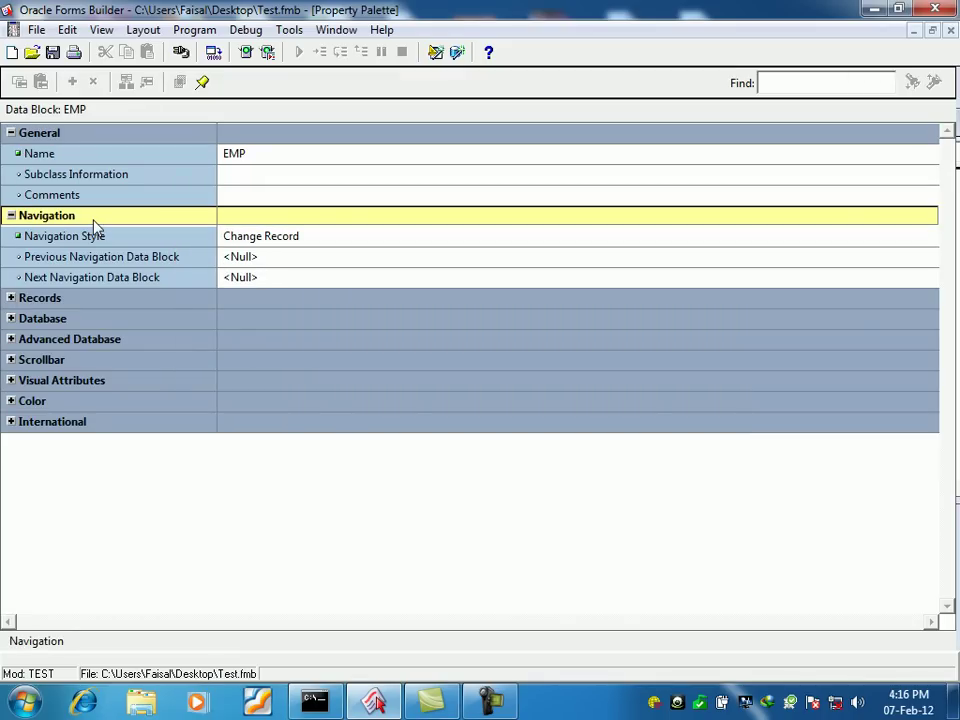
{"action": "left_click", "coordinate": [11, 132]}
{"action": "left_click", "coordinate": [11, 153]}
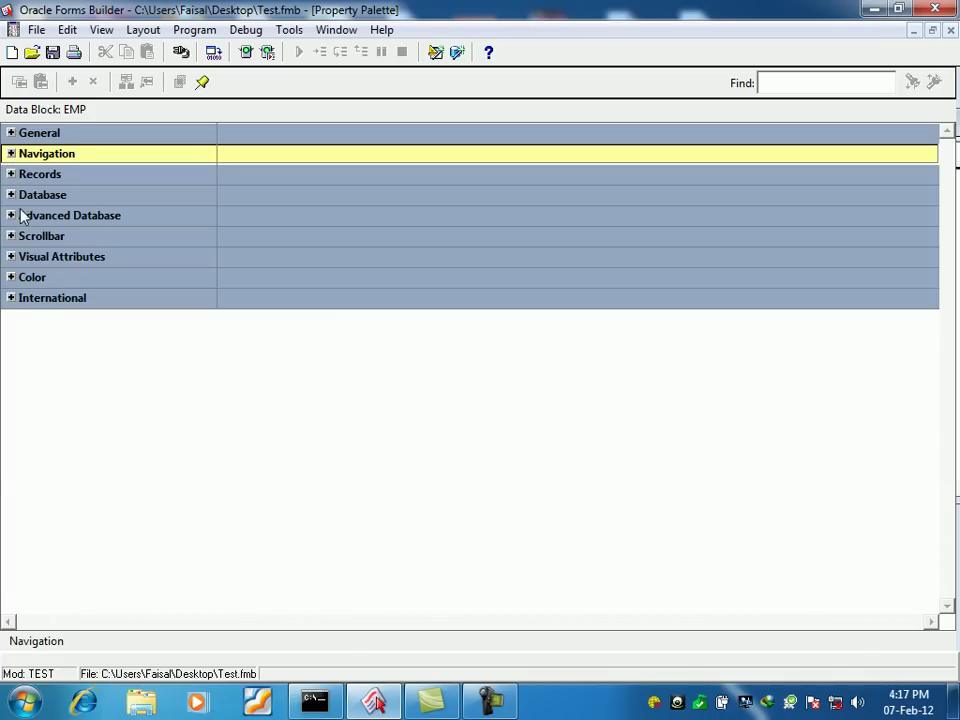
{"action": "left_click", "coordinate": [11, 174]}
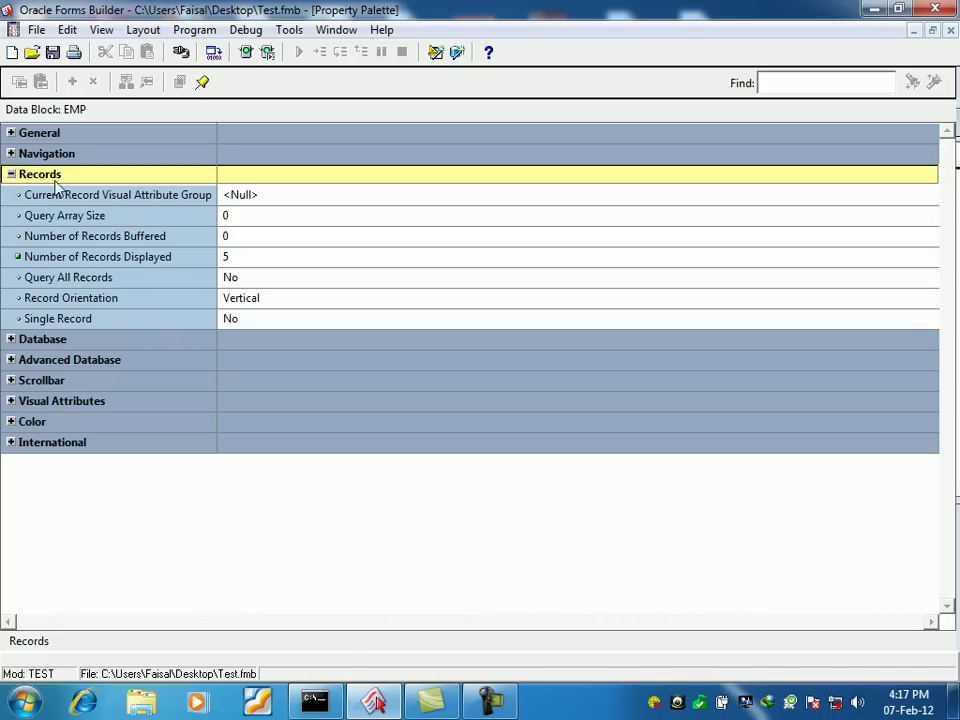
{"action": "left_click", "coordinate": [138, 200]}
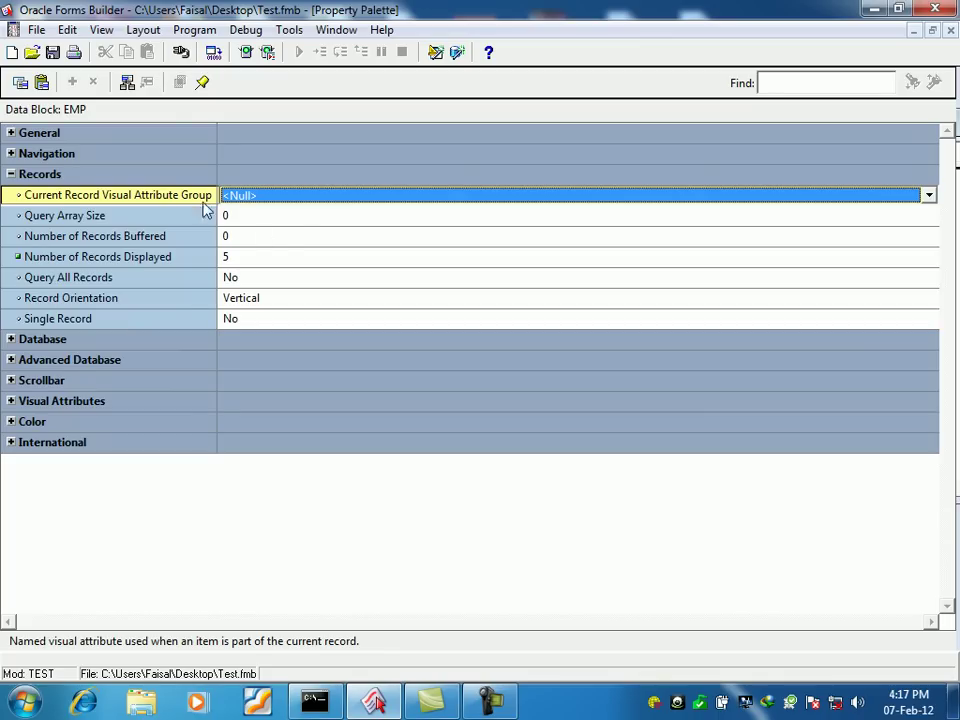
{"action": "left_click", "coordinate": [256, 200]}
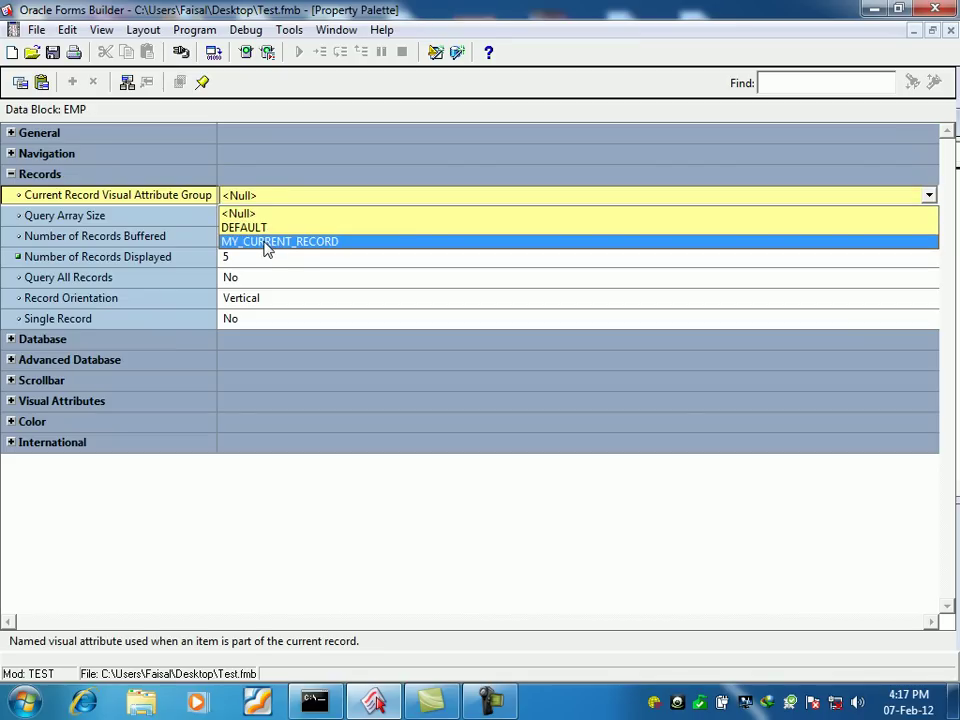
{"action": "left_click", "coordinate": [337, 243]}
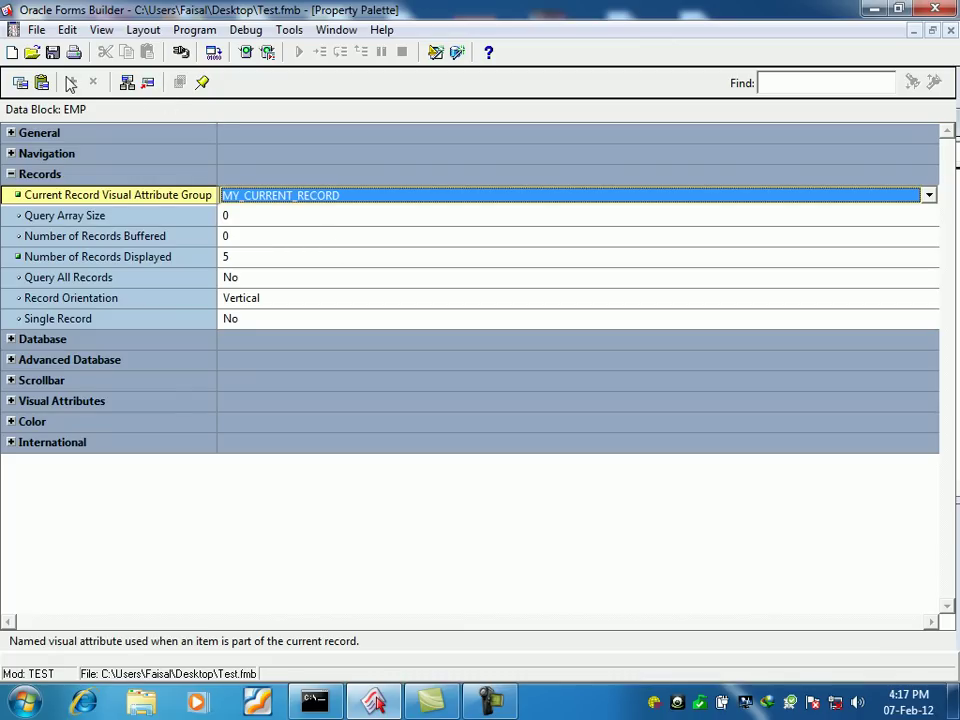
{"action": "left_click", "coordinate": [53, 52]}
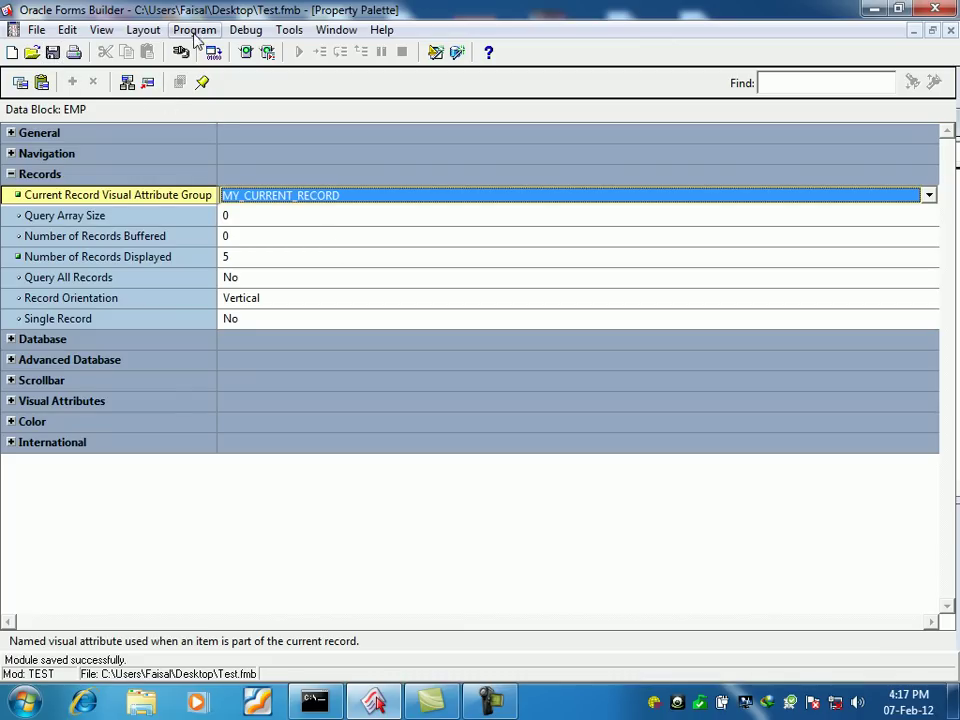
Step: Run the TEST form and execute a query to load the employee records
{"action": "left_click", "coordinate": [250, 52]}
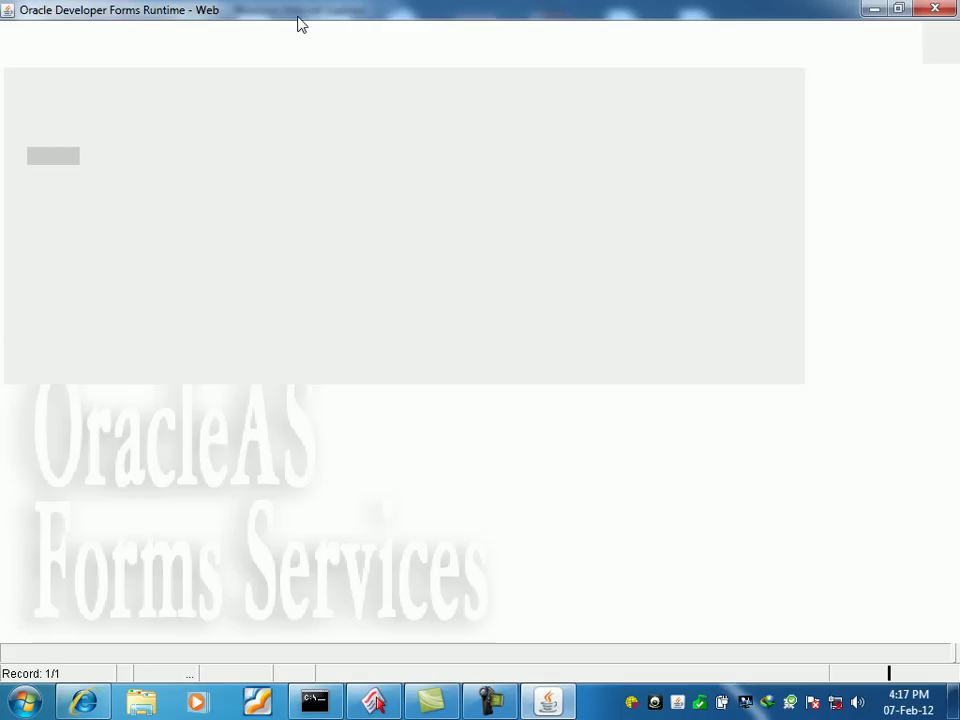
{"action": "left_click", "coordinate": [92, 32]}
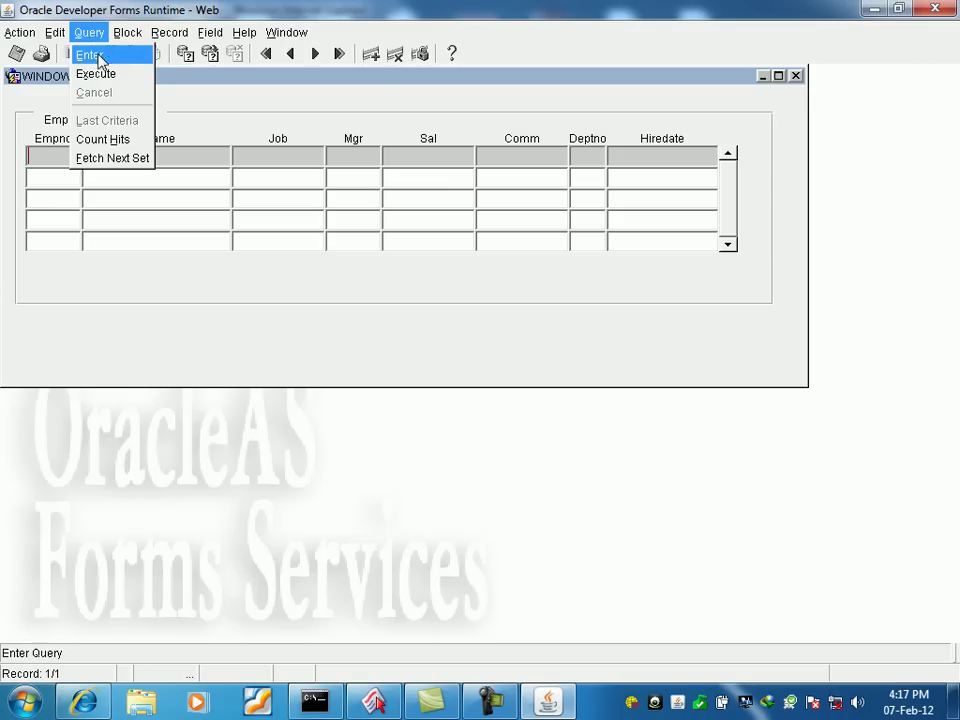
{"action": "left_click", "coordinate": [97, 74]}
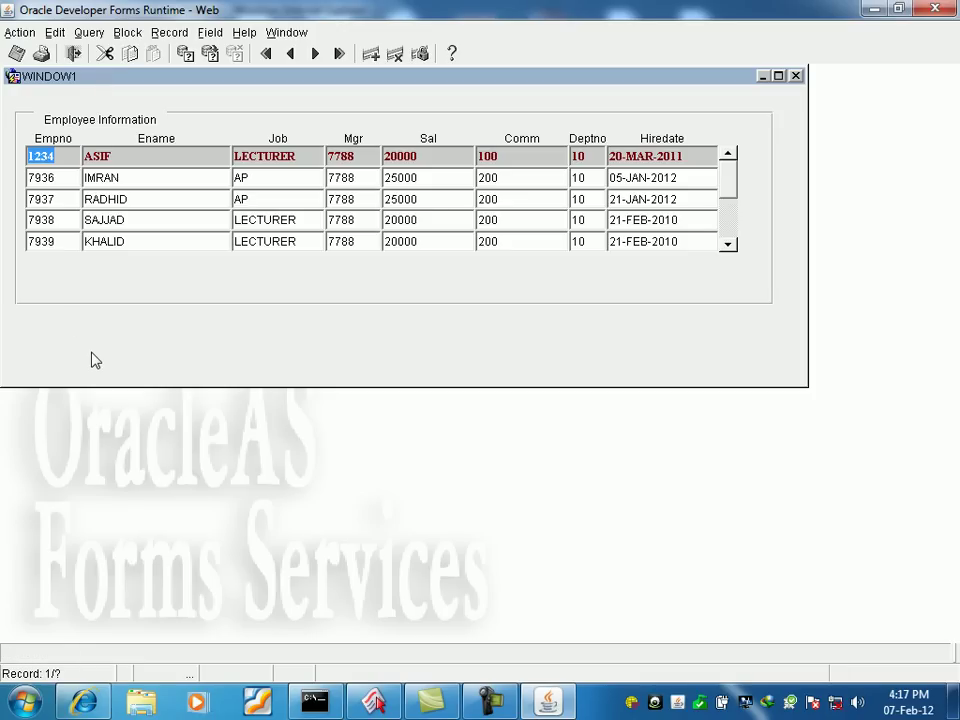
Step: Move down and up through the employee records to check the highlighting of the current record
{"action": "key", "text": "Down"}
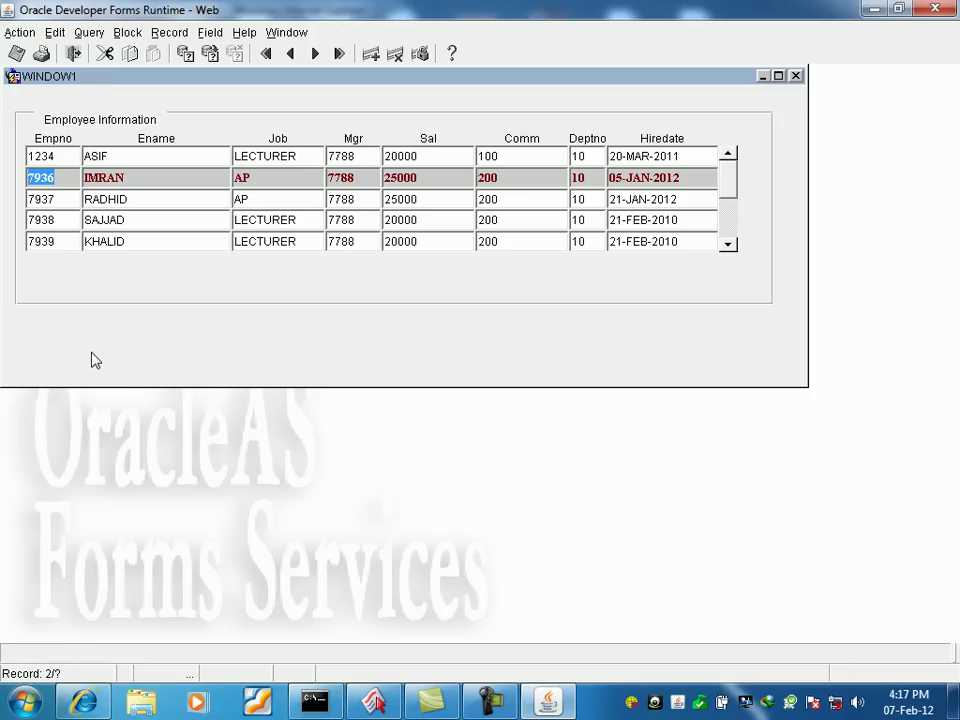
{"action": "key", "text": "Down"}
{"action": "key", "text": "Down"}
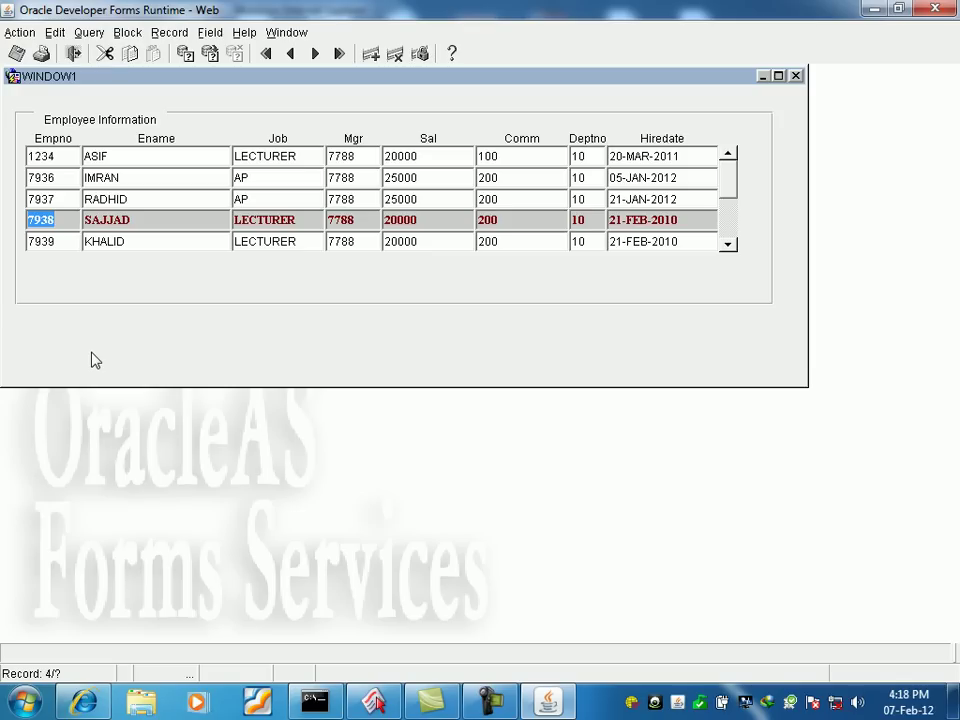
{"action": "key", "text": "Up"}
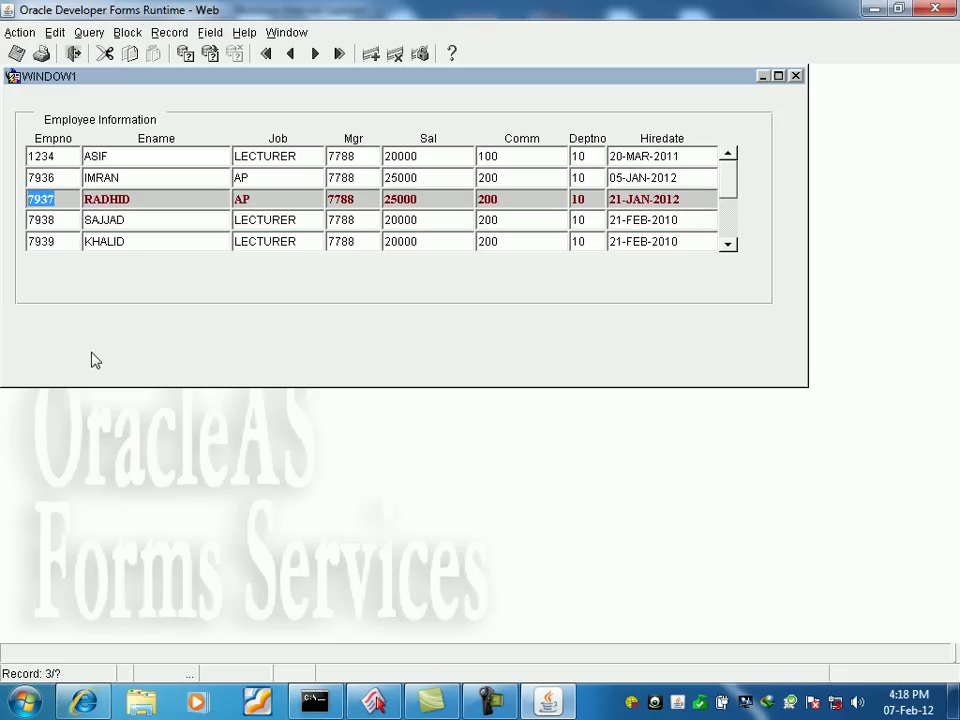
{"action": "key", "text": "Down"}
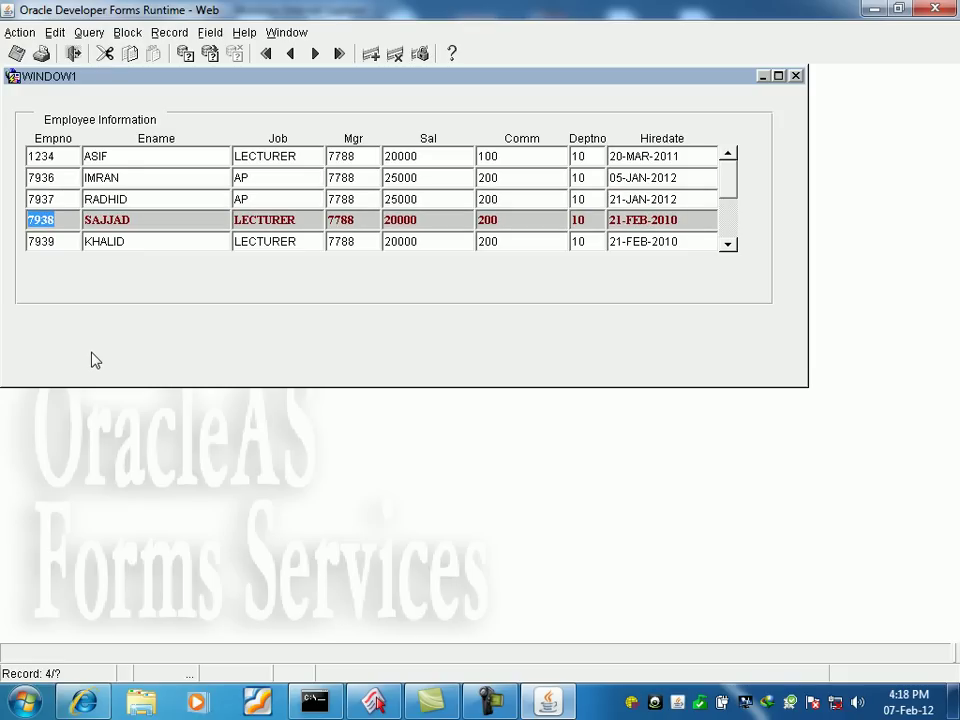
{"action": "key", "text": "Down"}
{"action": "key", "text": "Down"}
{"action": "key", "text": "Down"}
{"action": "key", "text": "Down"}
{"action": "key", "text": "Down"}
{"action": "key", "text": "Down"}
{"action": "key", "text": "Down"}
{"action": "key", "text": "Down"}
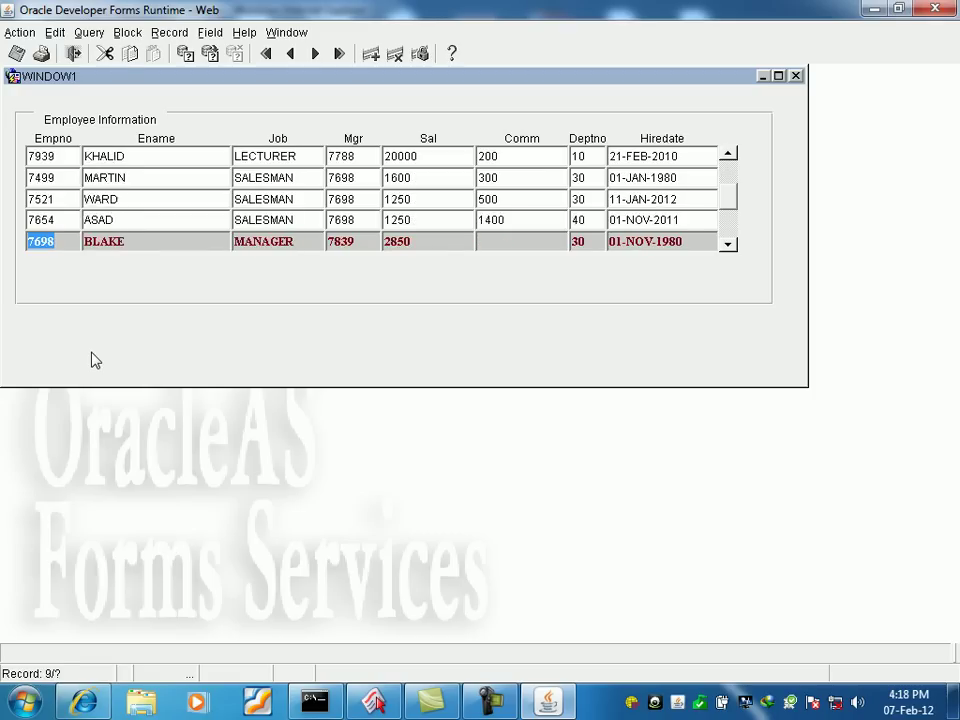
{"action": "key", "text": "Down"}
{"action": "key", "text": "Down"}
{"action": "key", "text": "Down"}
{"action": "key", "text": "Down"}
{"action": "key", "text": "Down"}
{"action": "key", "text": "Up"}
{"action": "key", "text": "Up"}
{"action": "key", "text": "Up"}
{"action": "key", "text": "Up"}
{"action": "key", "text": "Up"}
{"action": "key", "text": "Up"}
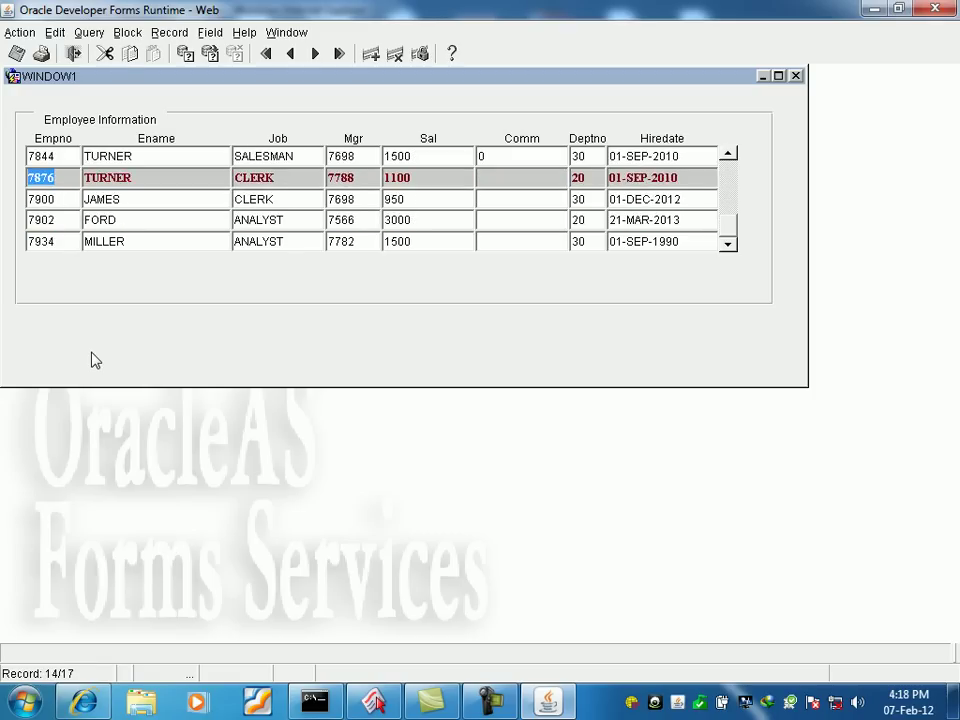
{"action": "key", "text": "Down"}
{"action": "key", "text": "Down"}
{"action": "key", "text": "Up"}
{"action": "key", "text": "Up"}
{"action": "key", "text": "Up"}
{"action": "key", "text": "Up"}
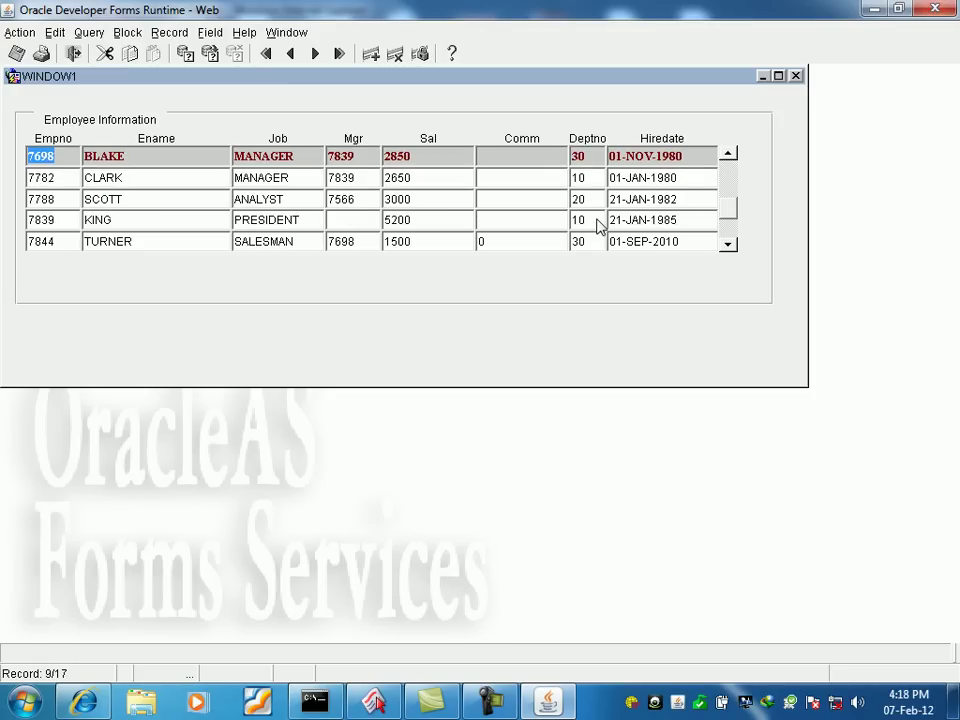
Step: Exit the running form and open CANVAS35 of the TEST form from the Object Navigator in Oracle Forms Builder
{"action": "key", "text": "ctrl+q"}
{"action": "key", "text": "alt+Tab"}
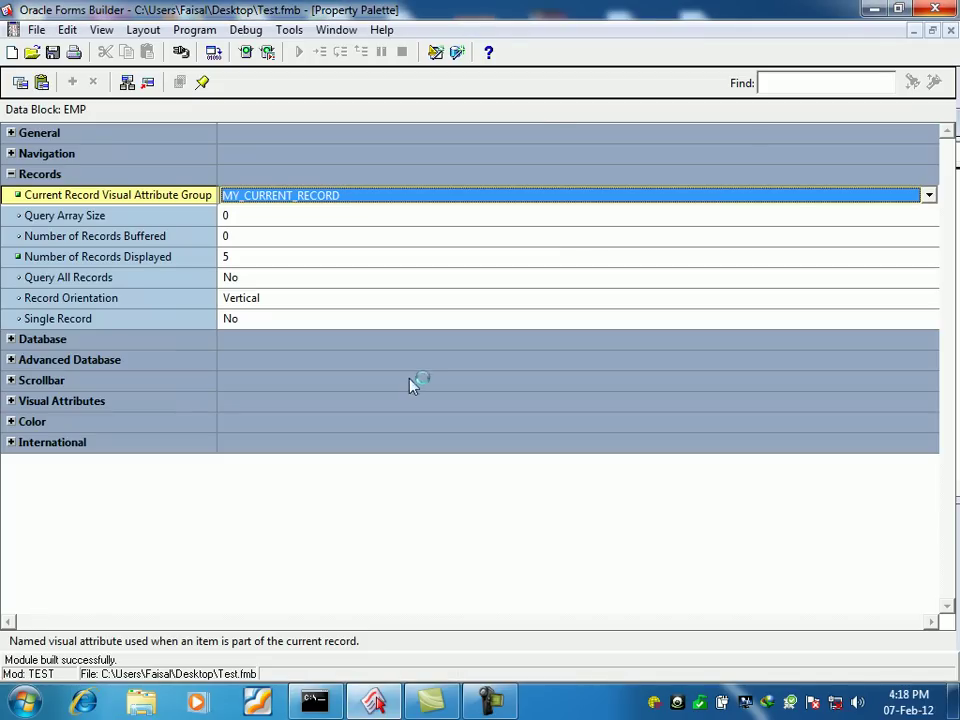
{"action": "left_click", "coordinate": [336, 30]}
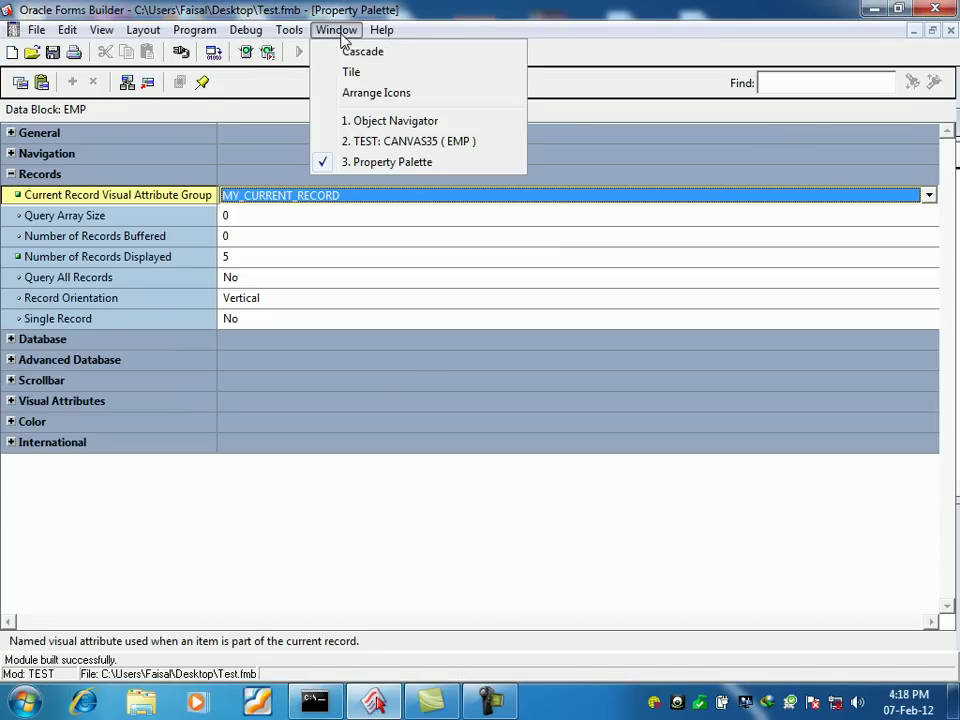
{"action": "left_click", "coordinate": [381, 121]}
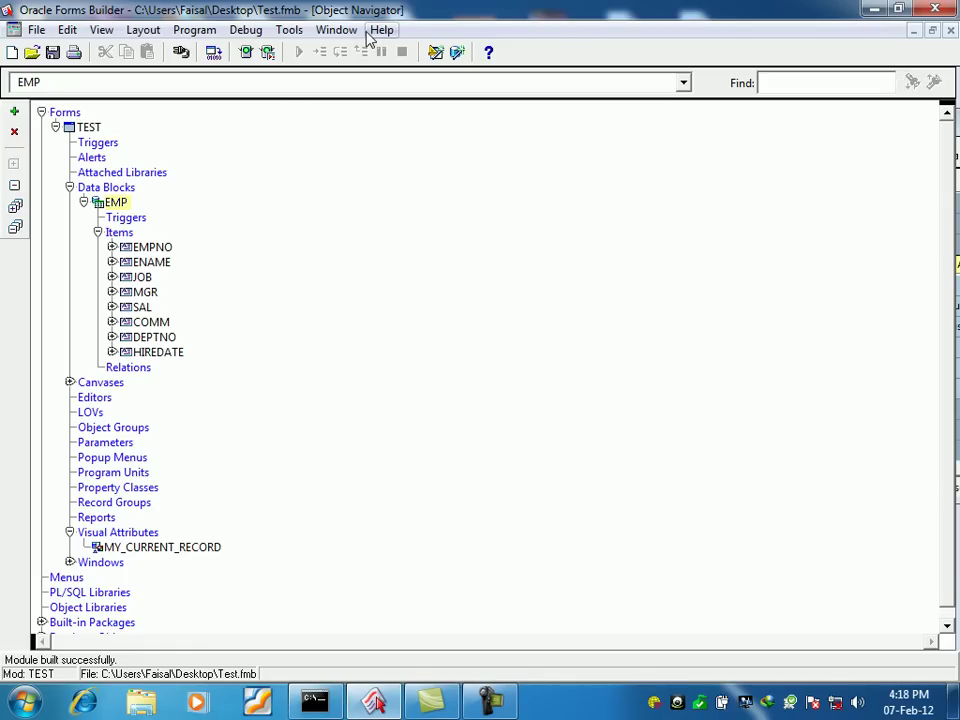
{"action": "double_click", "coordinate": [82, 384]}
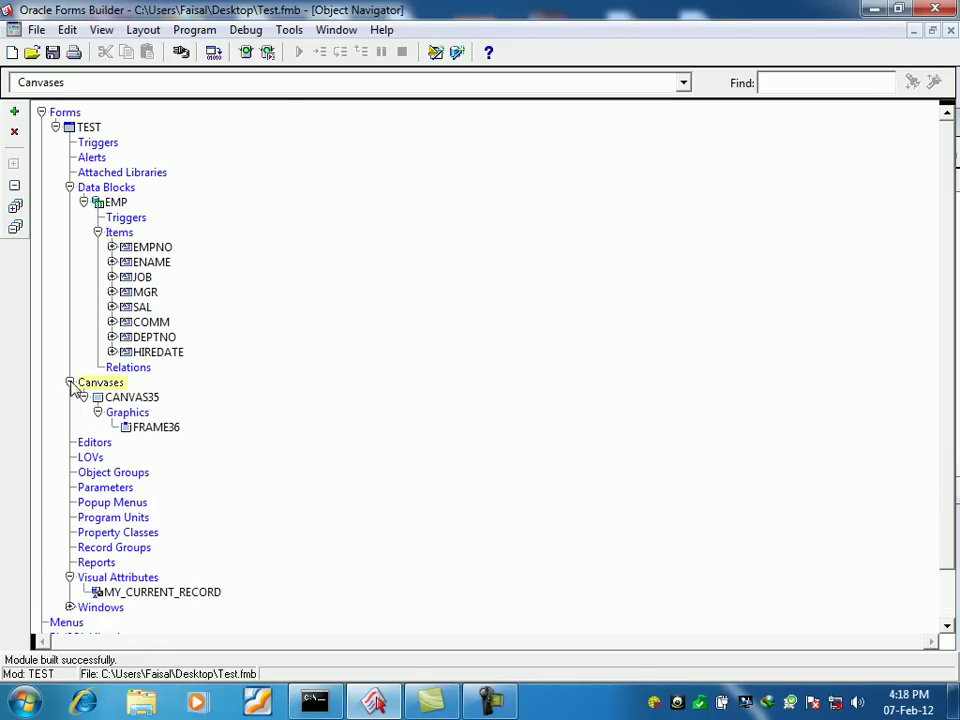
{"action": "double_click", "coordinate": [98, 398]}
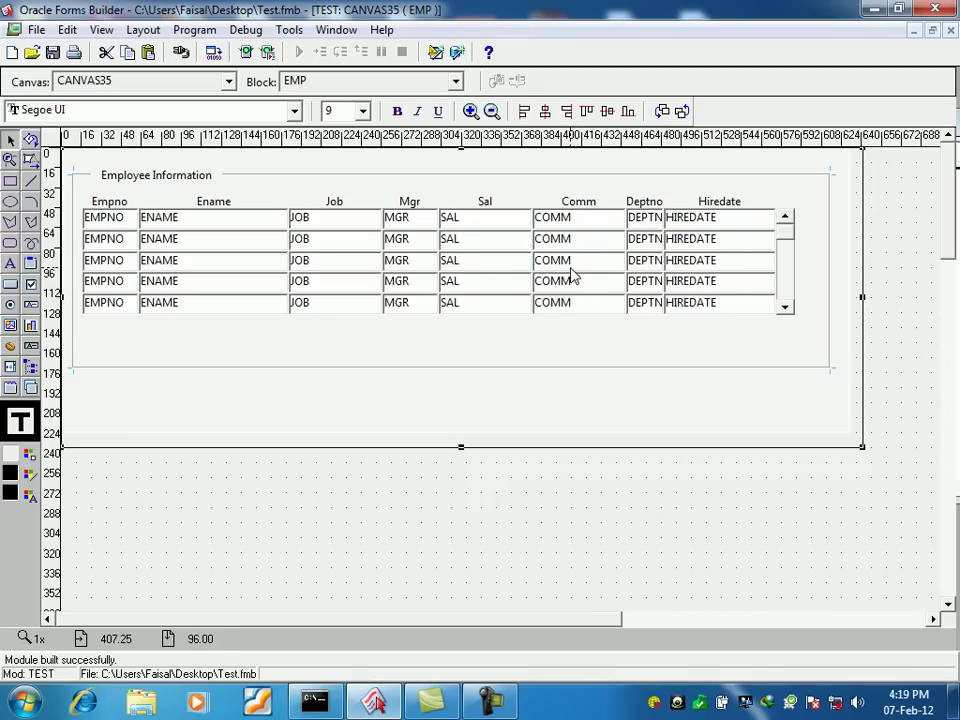
Step: Narrow the Sal column on the canvas to about the width of the Mgr column
{"action": "left_click", "coordinate": [489, 270]}
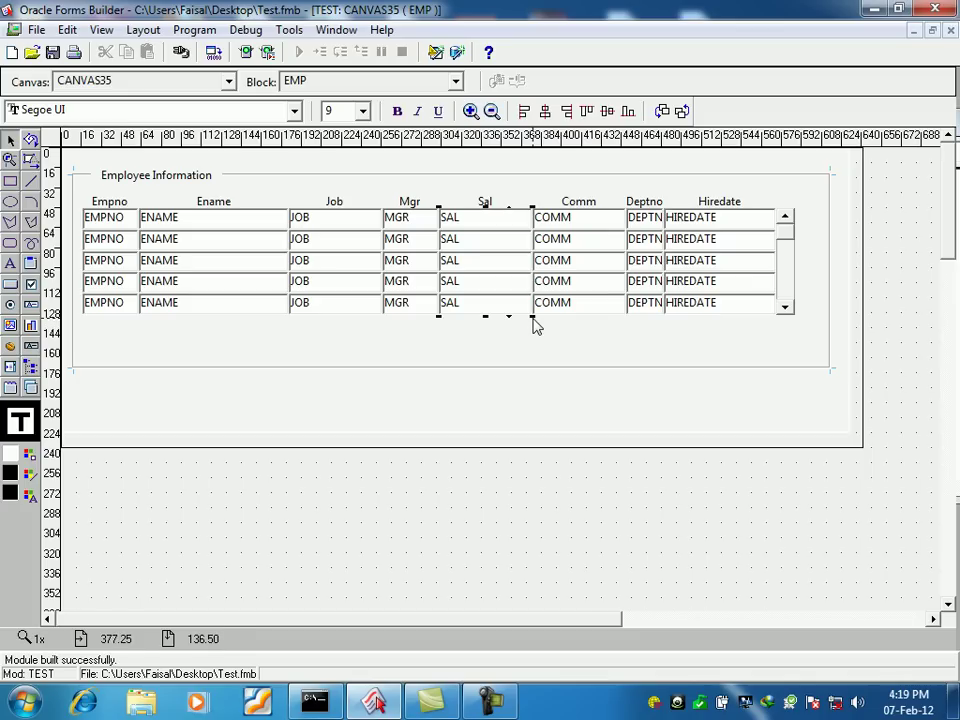
{"action": "left_click_drag", "start_coordinate": [532, 318], "coordinate": [497, 316]}
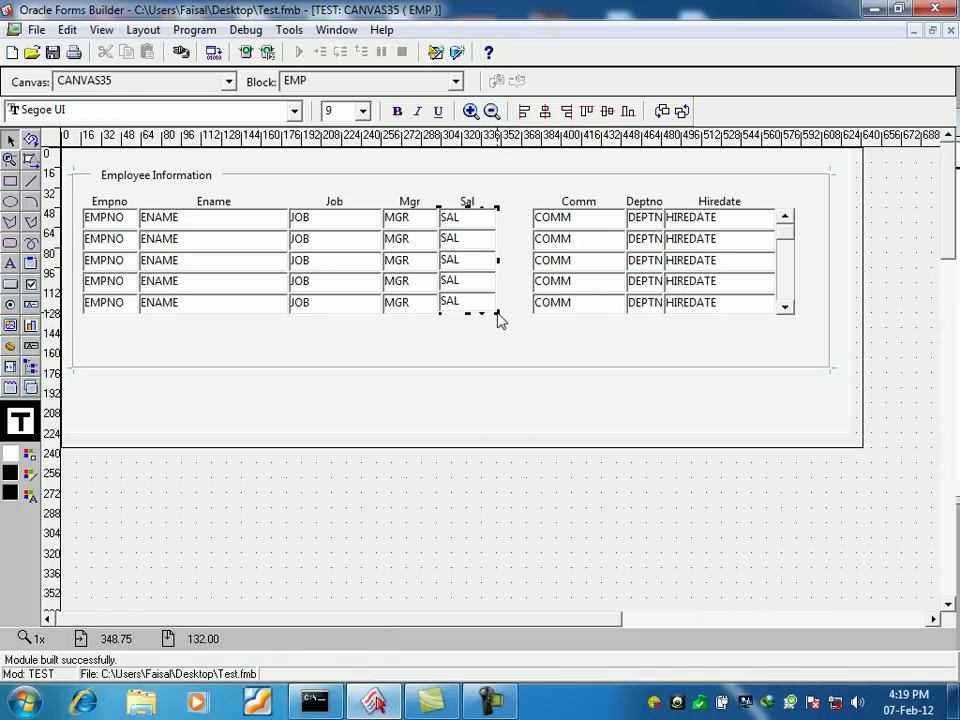
Step: Move the Comm column up against the Sal column and narrow it to about the same width as Sal
{"action": "left_click", "coordinate": [549, 290]}
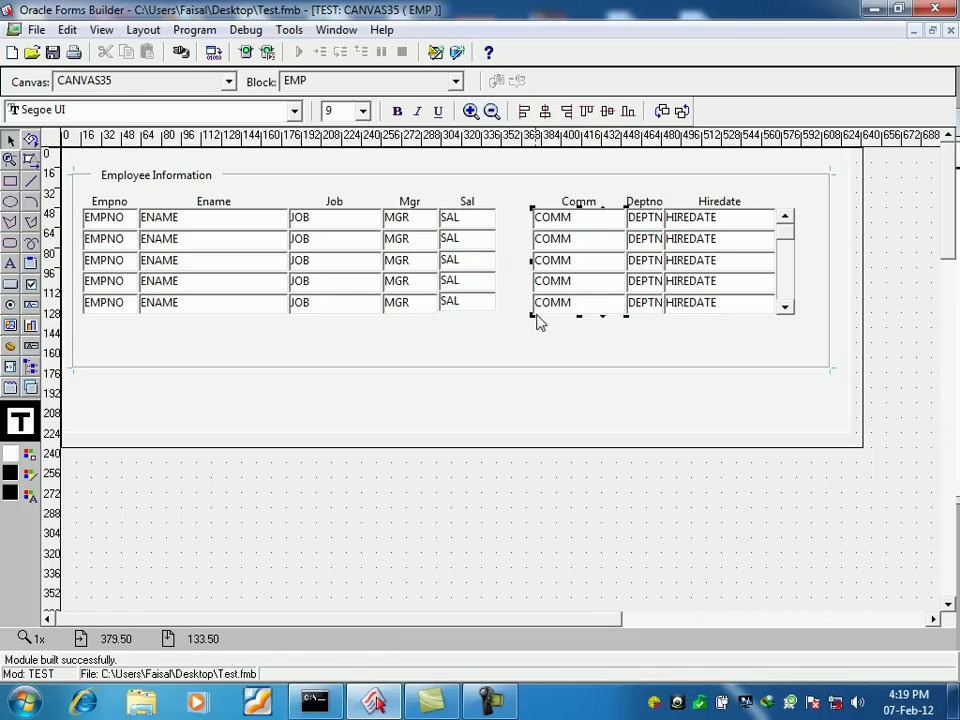
{"action": "left_click", "coordinate": [596, 315]}
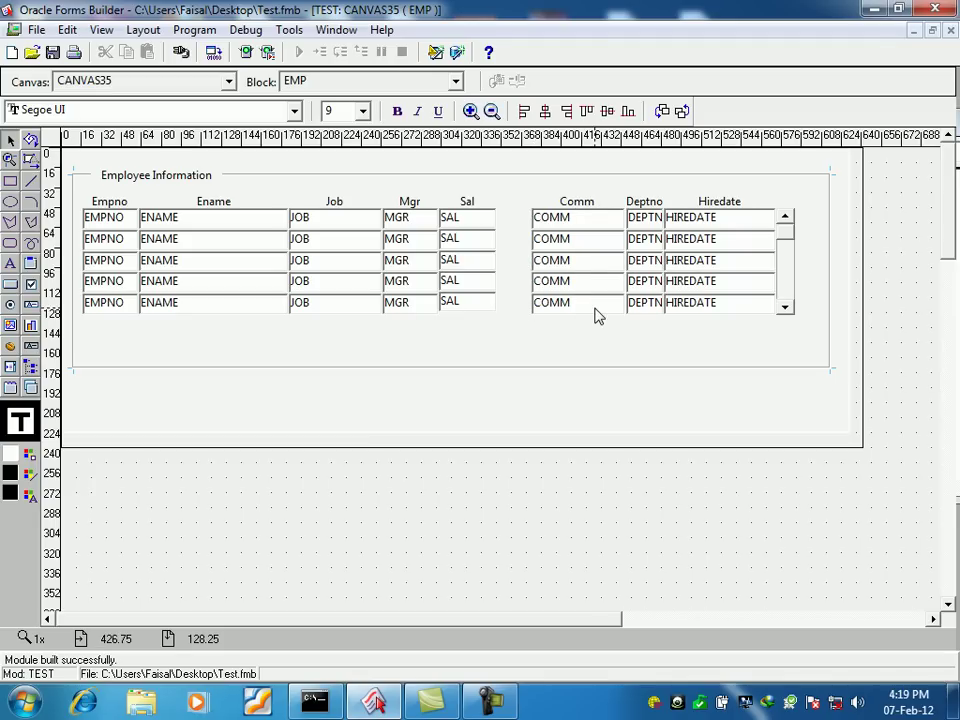
{"action": "left_click", "coordinate": [596, 315]}
{"action": "key", "text": "Left"}
{"action": "key", "text": "Left"}
{"action": "key", "text": "Left"}
{"action": "key", "text": "Left"}
{"action": "key", "text": "Left"}
{"action": "key", "text": "Left"}
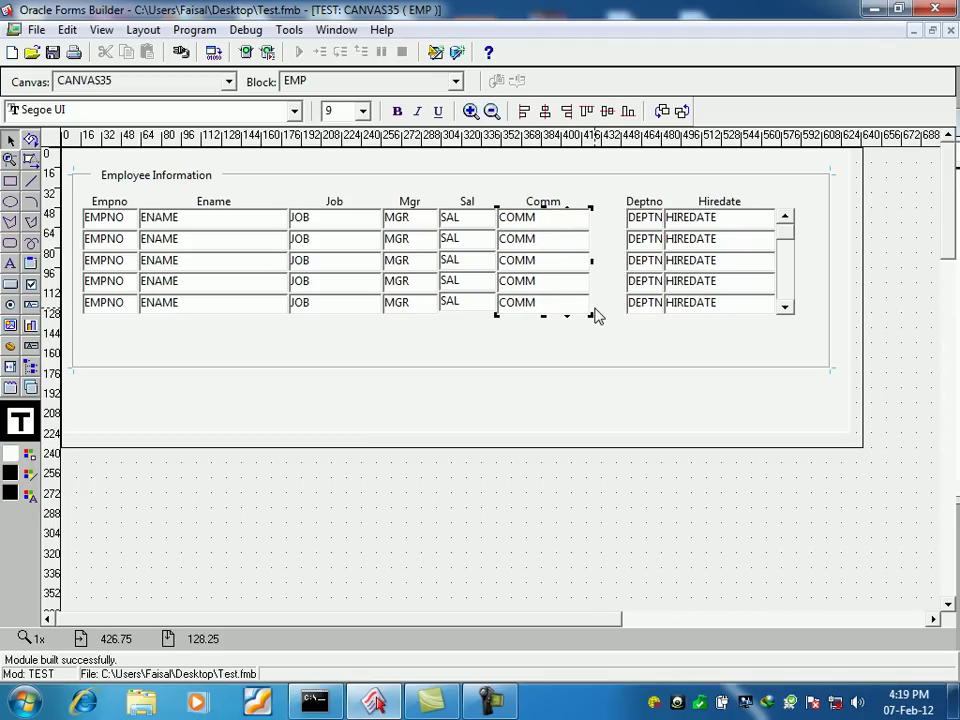
{"action": "key", "text": "Left"}
{"action": "key", "text": "Right"}
{"action": "left_click_drag", "start_coordinate": [592, 322], "coordinate": [561, 321]}
{"action": "left_click", "coordinate": [551, 347]}
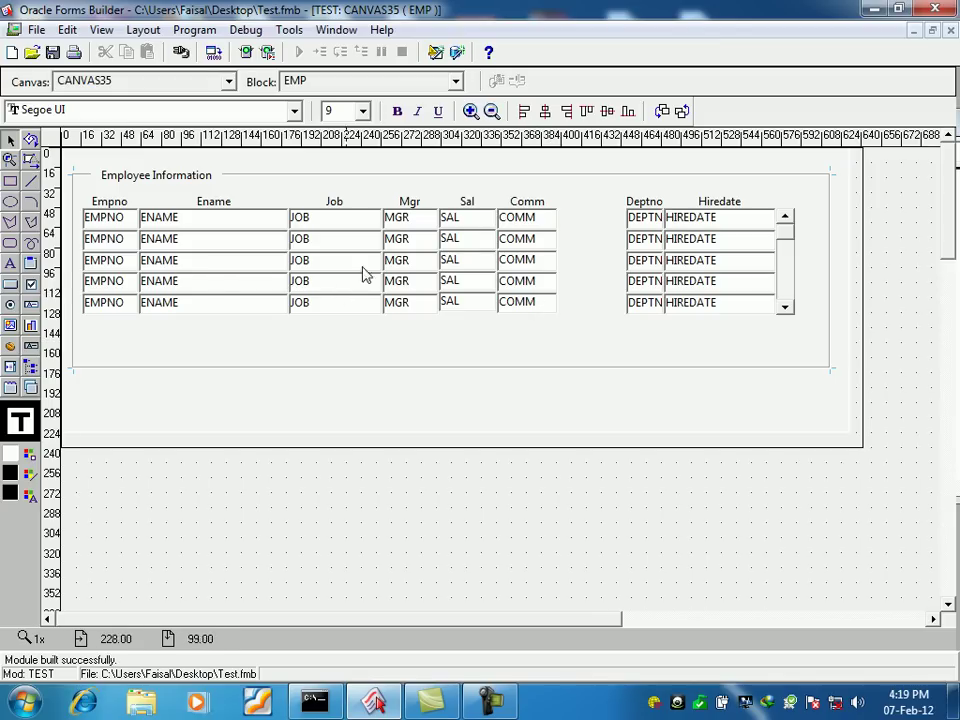
Step: Try to align the tops of the Mgr and Sal columns, and select Sal together with Comm
{"action": "left_click", "coordinate": [409, 270]}
{"action": "left_click", "coordinate": [456, 276], "text": "shift"}
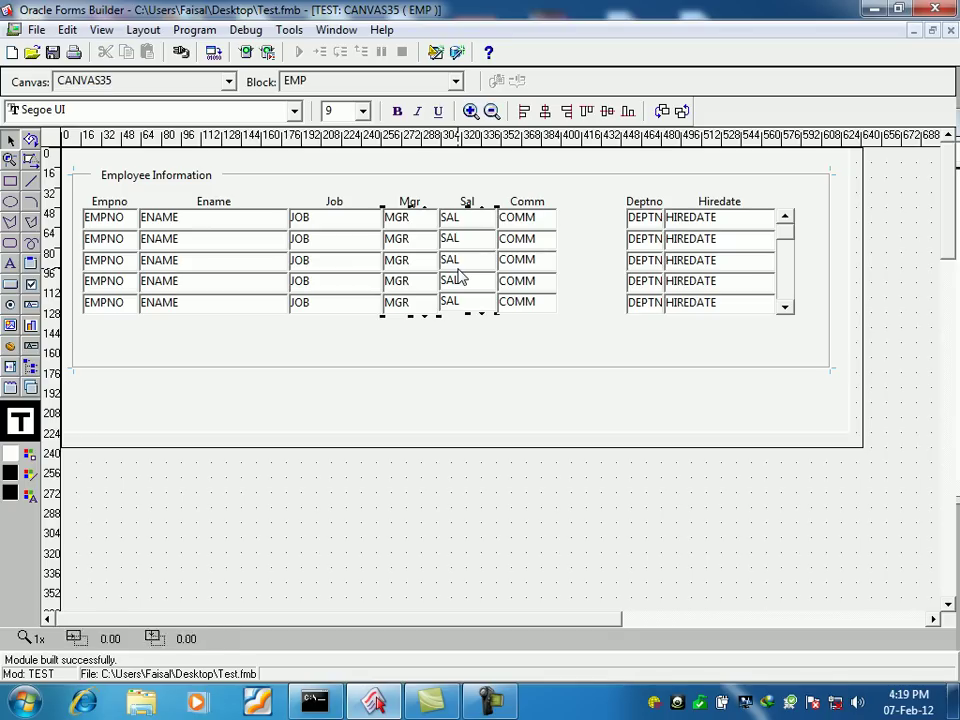
{"action": "left_click", "coordinate": [588, 113]}
{"action": "left_click", "coordinate": [518, 240]}
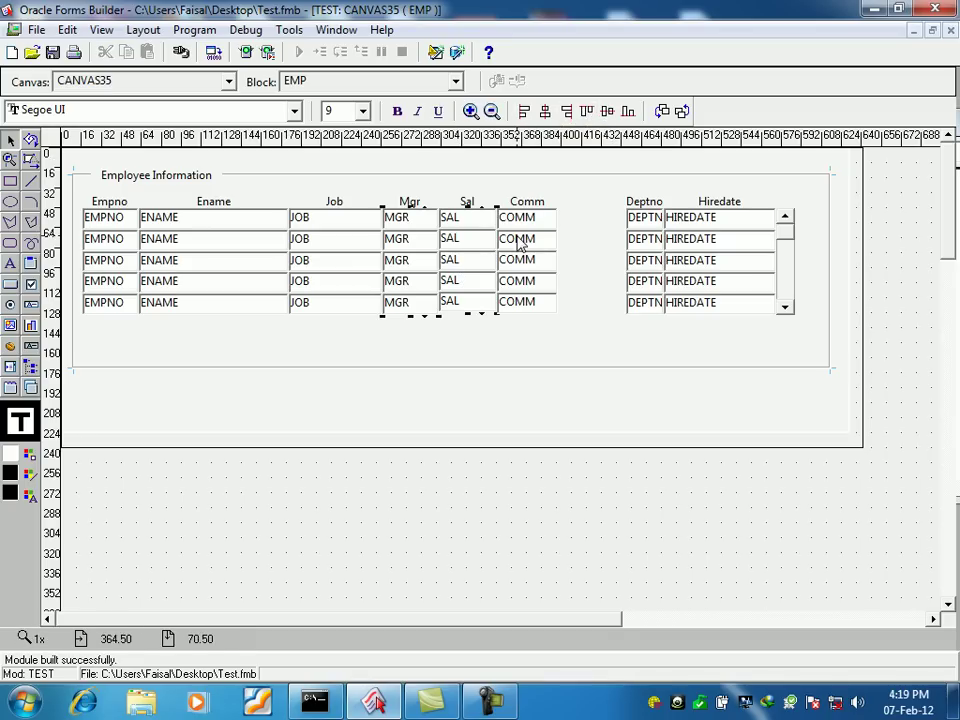
{"action": "left_click", "coordinate": [451, 260], "text": "shift"}
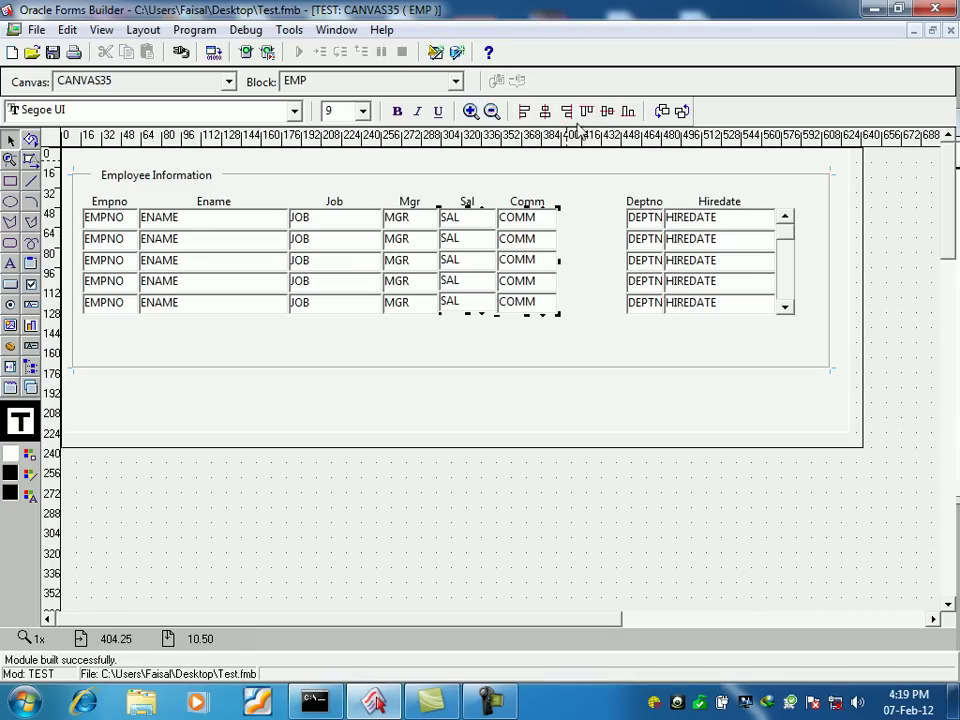
{"action": "left_click", "coordinate": [576, 240]}
Step: Increase the heights of the Sal and Comm columns slightly to line their rows up with the neighbouring columns
{"action": "left_click", "coordinate": [472, 302]}
{"action": "left_click_drag", "start_coordinate": [469, 315], "coordinate": [469, 321]}
{"action": "left_click", "coordinate": [532, 302]}
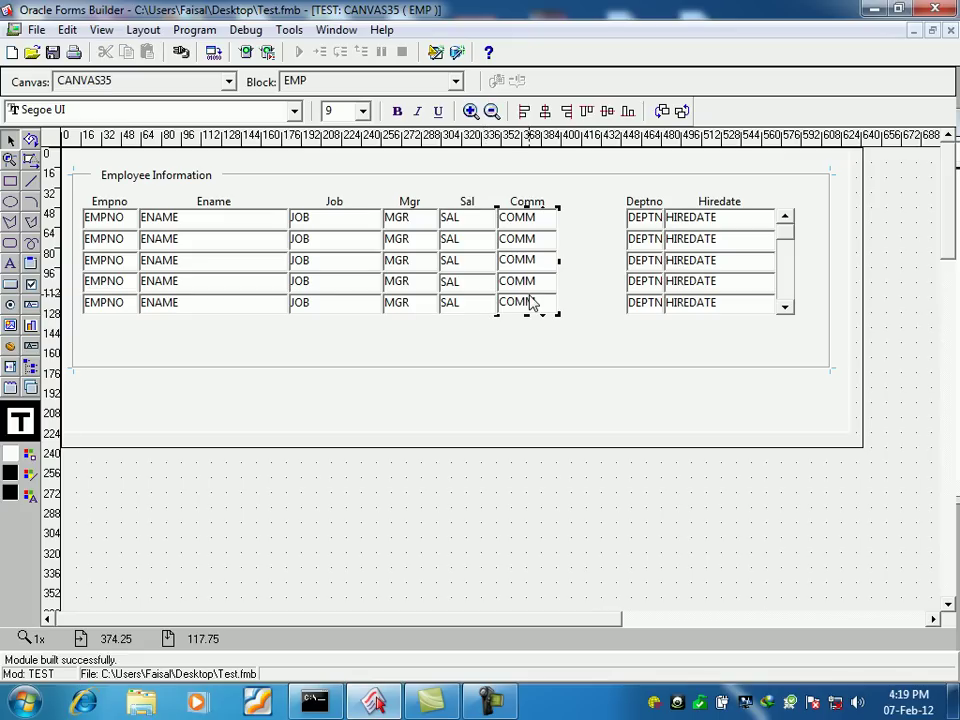
{"action": "left_click", "coordinate": [542, 335]}
{"action": "left_click", "coordinate": [533, 309]}
{"action": "left_click_drag", "start_coordinate": [528, 321], "coordinate": [530, 324]}
{"action": "left_click", "coordinate": [531, 332]}
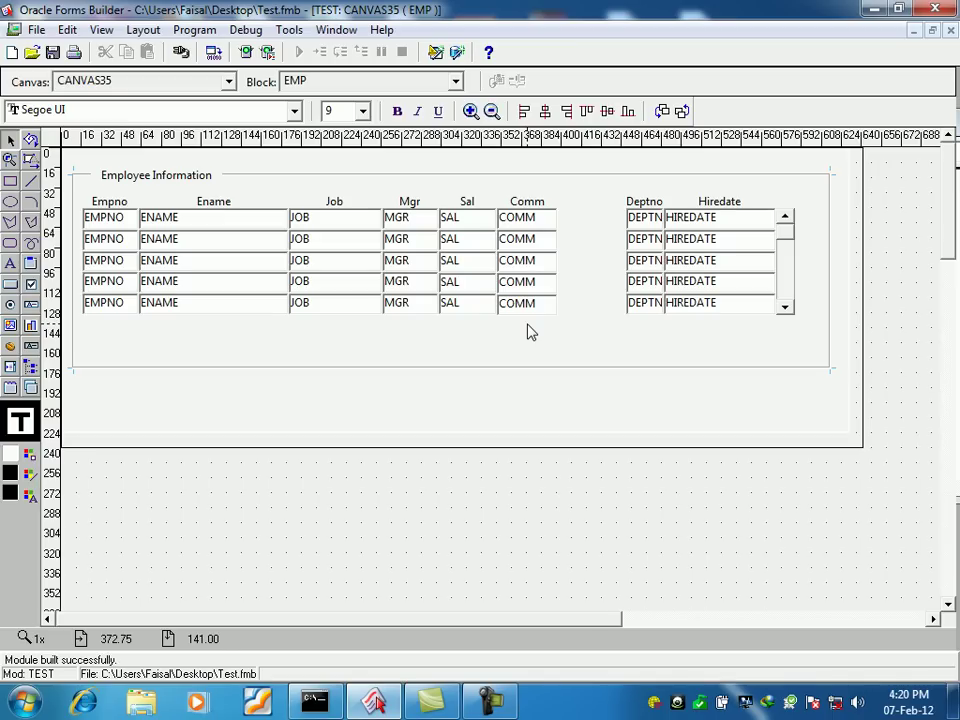
Step: Copy the Comm column and paste a duplicate of it onto the canvas
{"action": "left_click", "coordinate": [530, 255]}
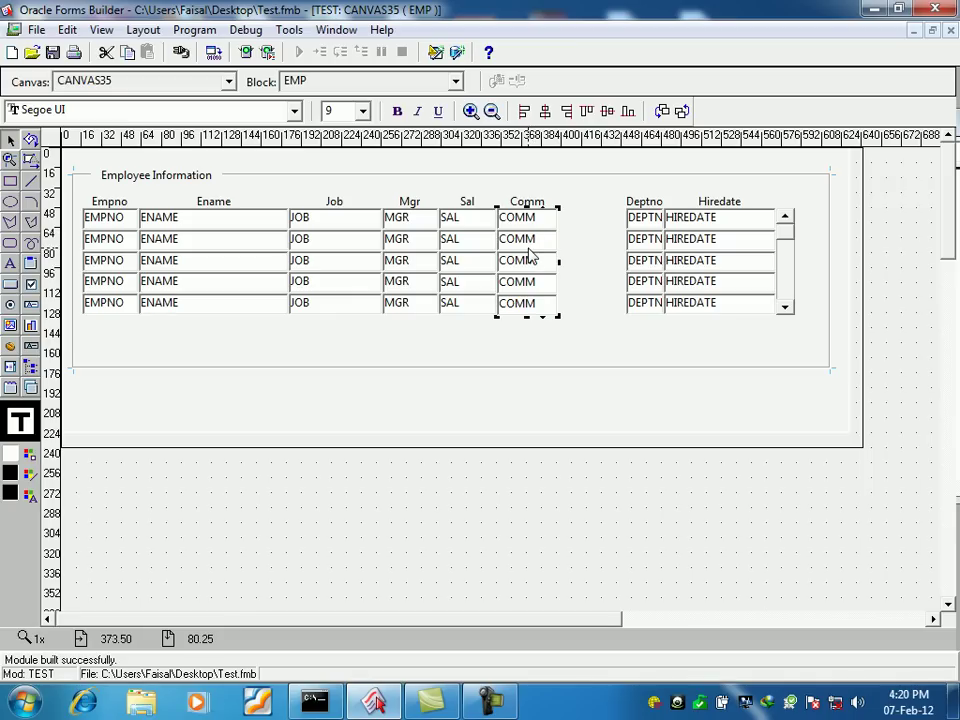
{"action": "right_click", "coordinate": [530, 255]}
{"action": "left_click", "coordinate": [563, 281]}
{"action": "left_click", "coordinate": [583, 267]}
{"action": "right_click", "coordinate": [583, 267]}
{"action": "left_click", "coordinate": [624, 318]}
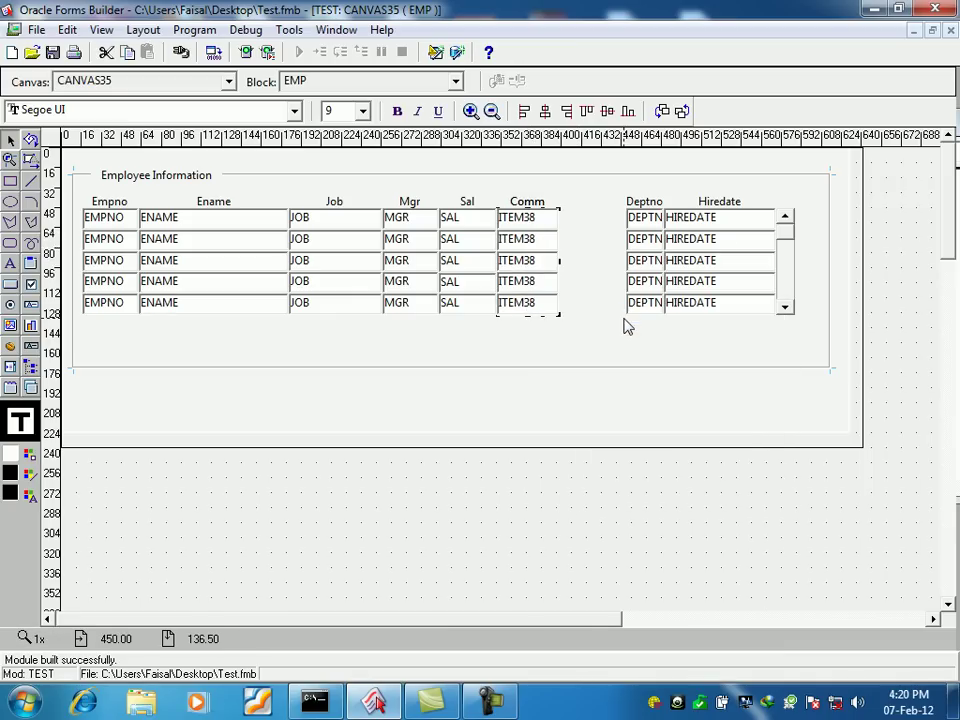
Step: Move the pasted Comm duplicate into the gap between the original Comm column and Deptno, right beside Comm
{"action": "key", "text": "Right"}
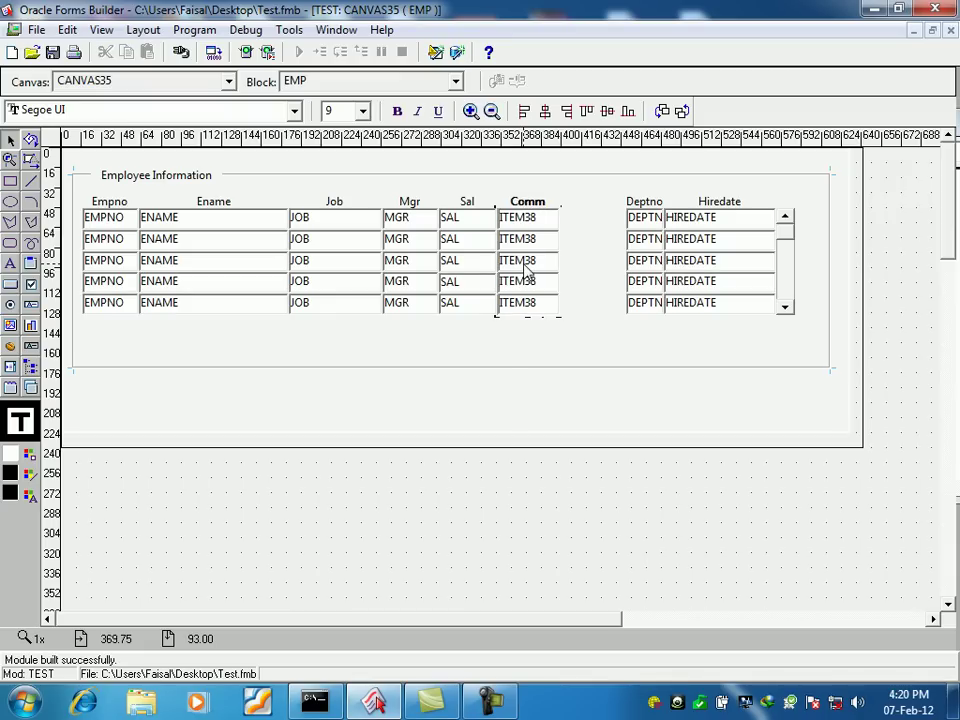
{"action": "key", "text": "Right"}
{"action": "key", "text": "Right"}
{"action": "key", "text": "Right"}
{"action": "key", "text": "Right"}
{"action": "key", "text": "Right"}
{"action": "key", "text": "Right"}
{"action": "key", "text": "Right"}
{"action": "key", "text": "Right"}
{"action": "key", "text": "Right"}
{"action": "key", "text": "Right"}
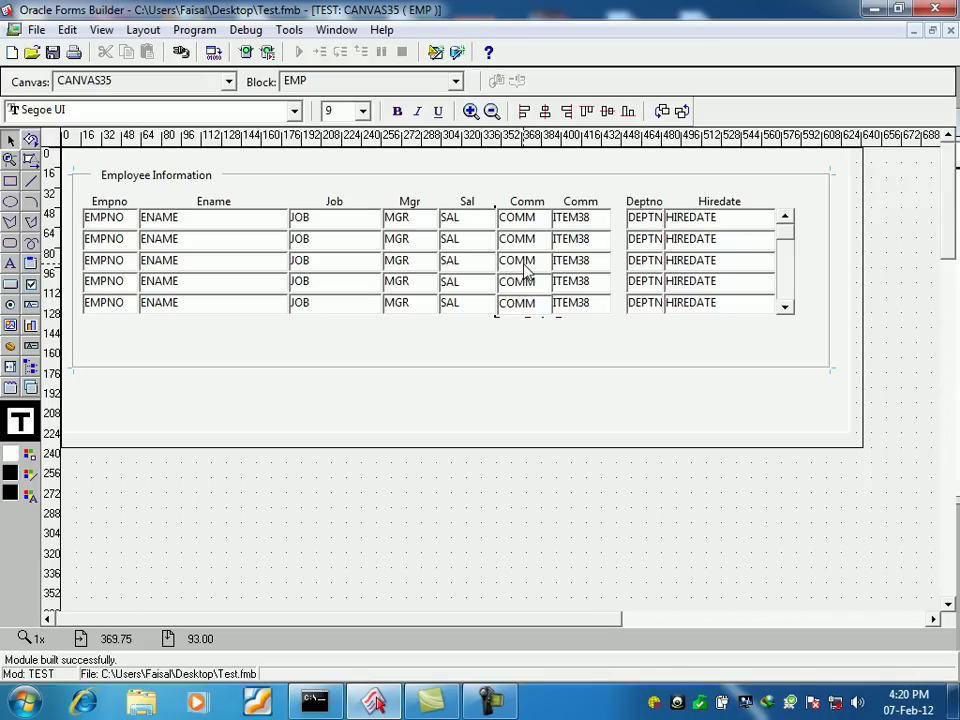
{"action": "key", "text": "Right"}
{"action": "key", "text": "Right"}
{"action": "key", "text": "Right"}
{"action": "key", "text": "Right"}
{"action": "key", "text": "Right"}
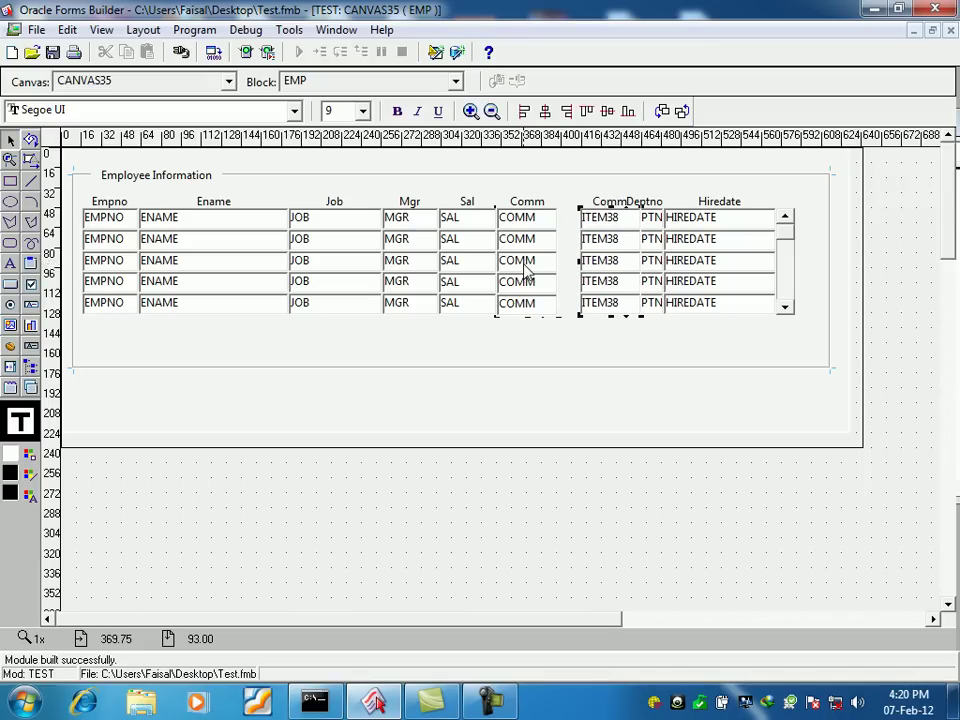
{"action": "key", "text": "Left"}
{"action": "key", "text": "Left"}
{"action": "key", "text": "Left"}
{"action": "key", "text": "Left"}
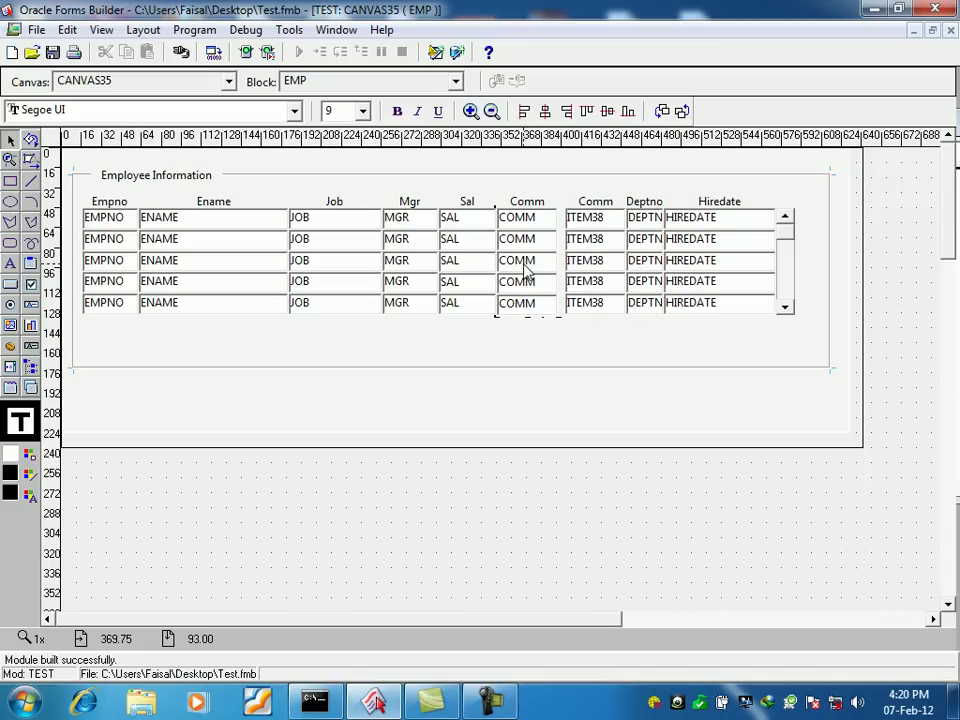
{"action": "key", "text": "Left"}
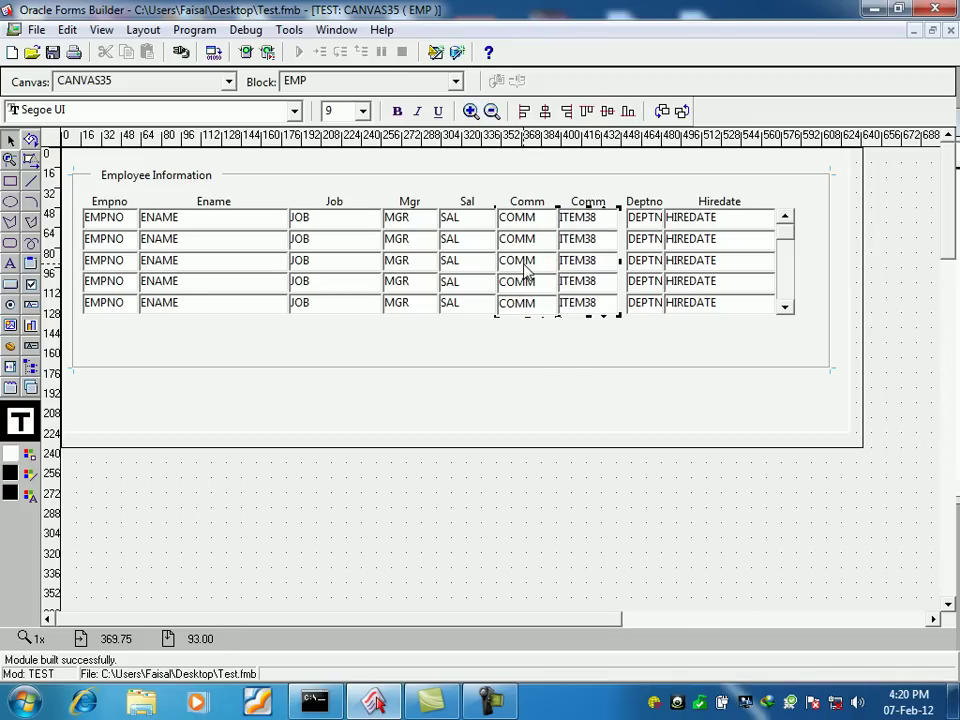
Step: Widen the pasted column until it nearly reaches the Deptno column
{"action": "left_click_drag", "start_coordinate": [621, 266], "coordinate": [626, 268]}
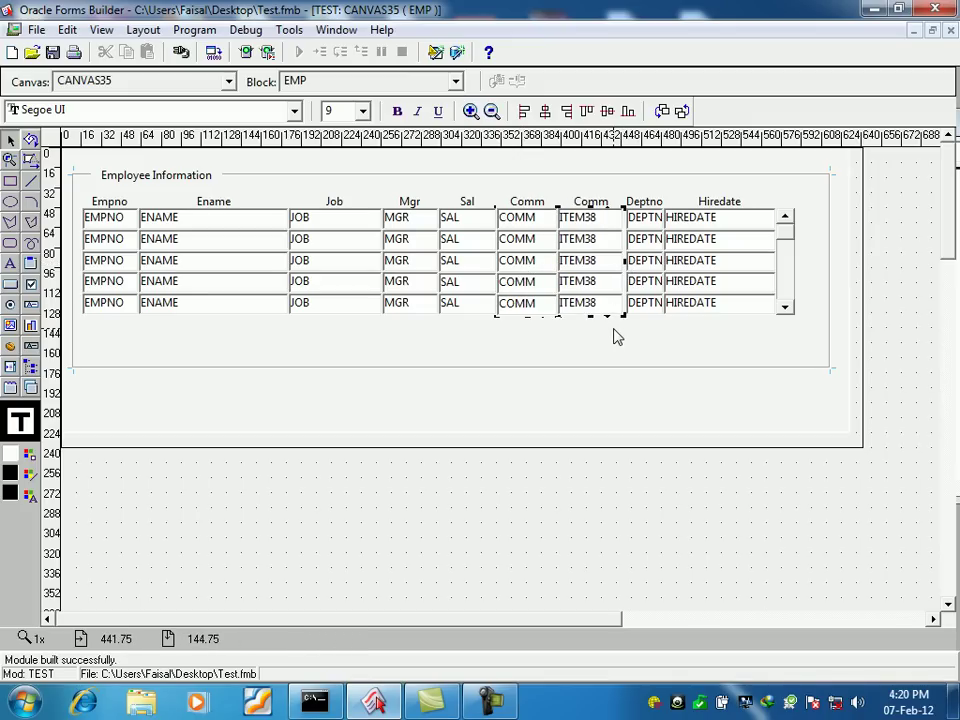
{"action": "left_click_drag", "start_coordinate": [627, 262], "coordinate": [631, 263]}
{"action": "left_click", "coordinate": [620, 340]}
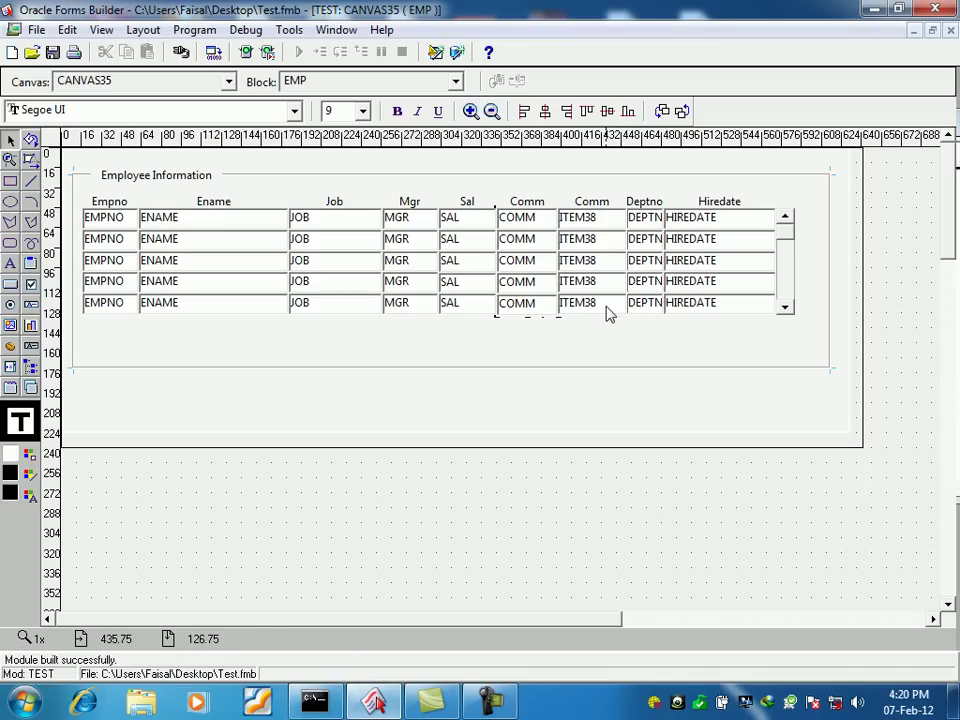
Step: Increase the pasted column's height slightly to match Comm and fine-tune its horizontal position between Comm and Deptno
{"action": "left_click", "coordinate": [610, 287]}
{"action": "key", "text": "Right"}
{"action": "key", "text": "Left"}
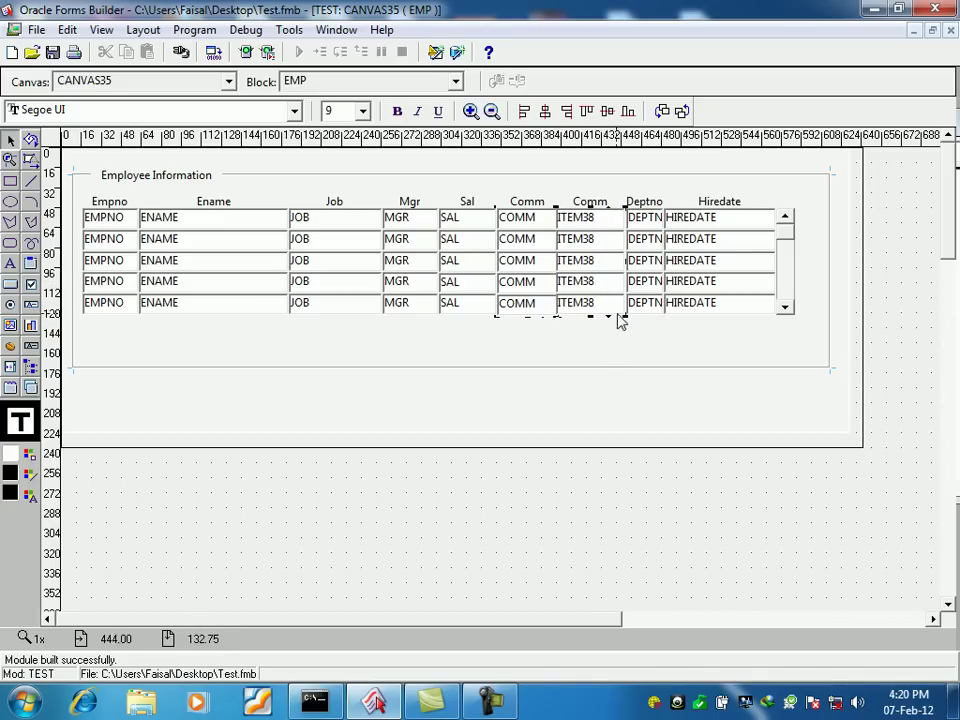
{"action": "left_click_drag", "start_coordinate": [625, 319], "coordinate": [620, 330]}
{"action": "key", "text": "Right"}
{"action": "key", "text": "Right"}
{"action": "key", "text": "Right"}
{"action": "key", "text": "Right"}
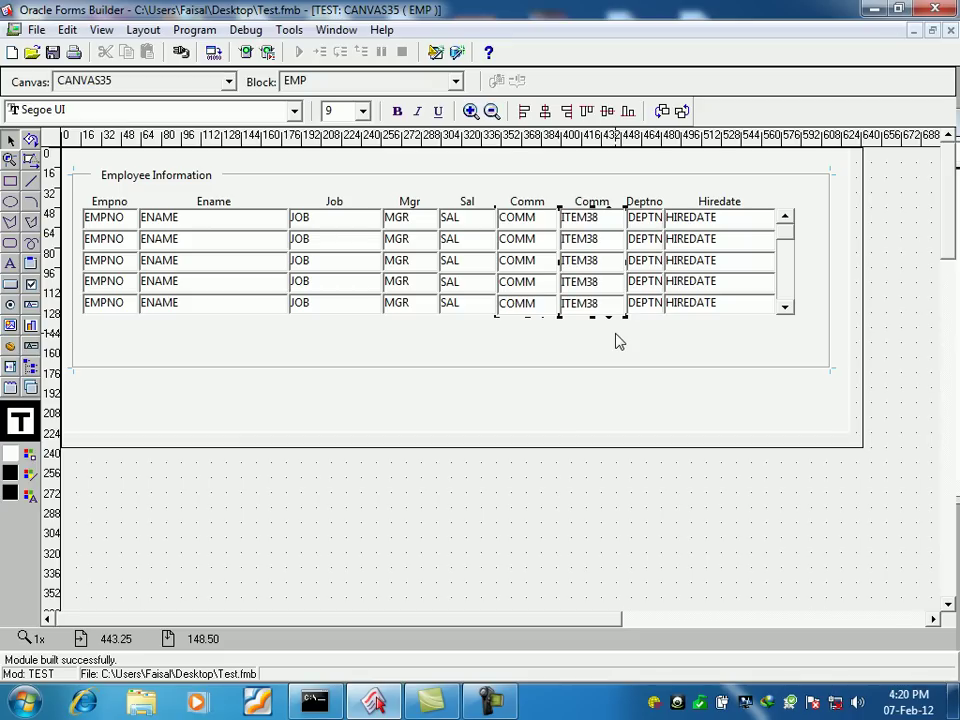
{"action": "key", "text": "Left"}
{"action": "key", "text": "Left"}
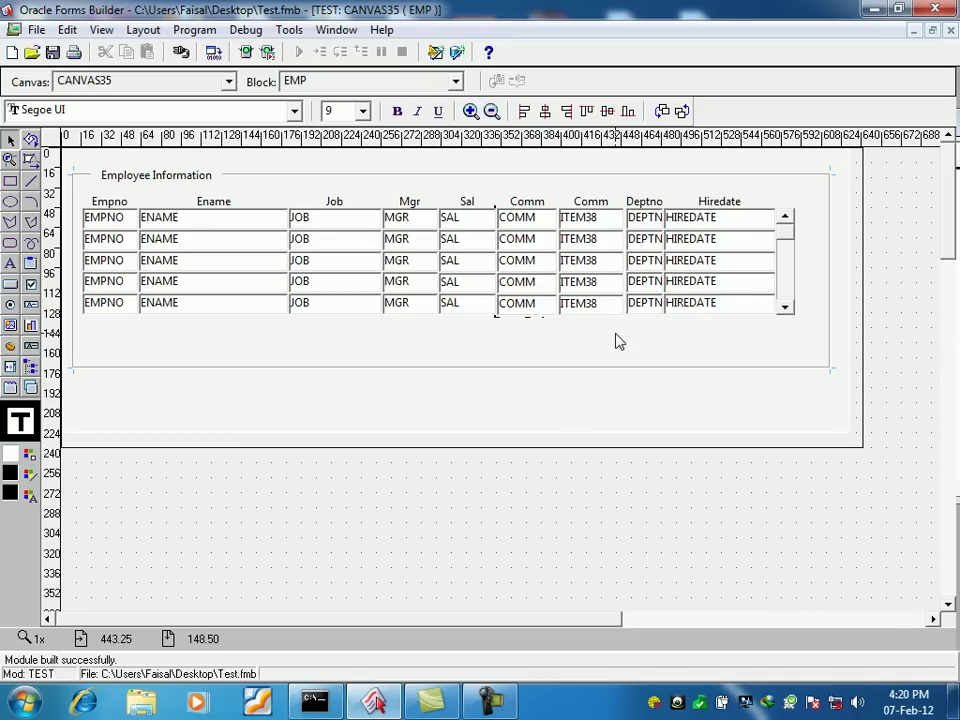
Step: Change the pasted column's prompt to "Net Salary" and shift the prompt slightly to the left above its column
{"action": "left_click", "coordinate": [593, 203]}
{"action": "left_click", "coordinate": [596, 204]}
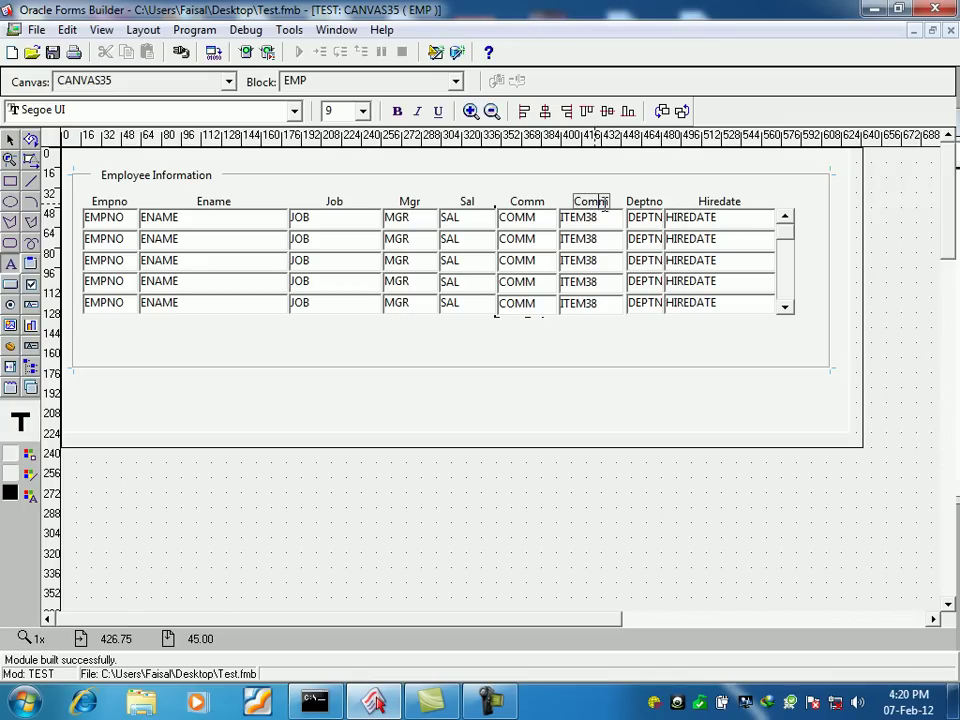
{"action": "double_click", "coordinate": [609, 204]}
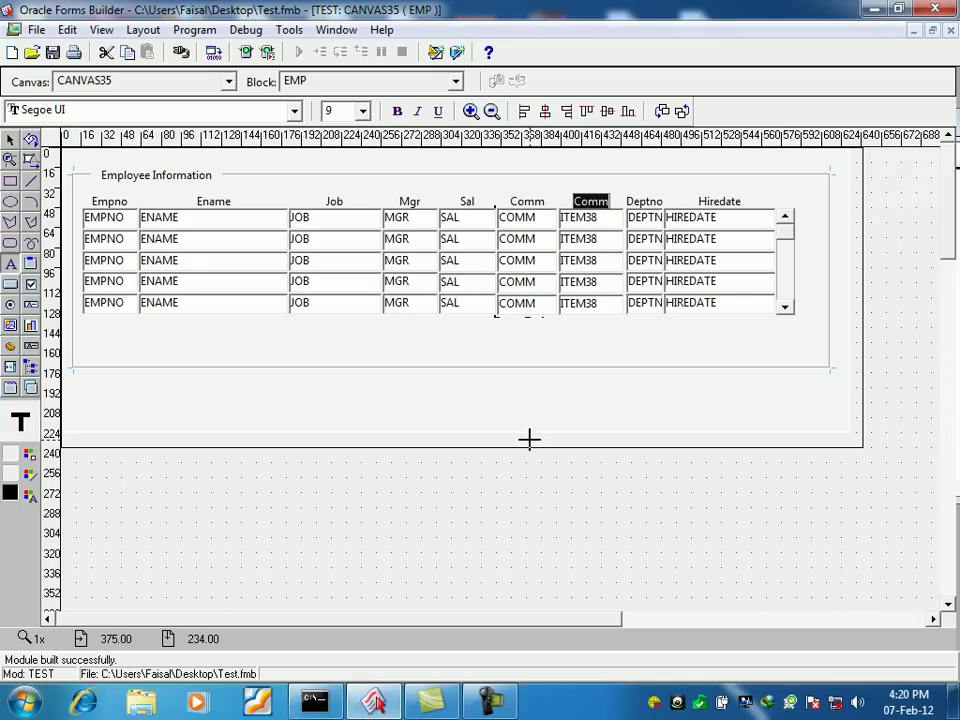
{"action": "type", "text": "Net"}
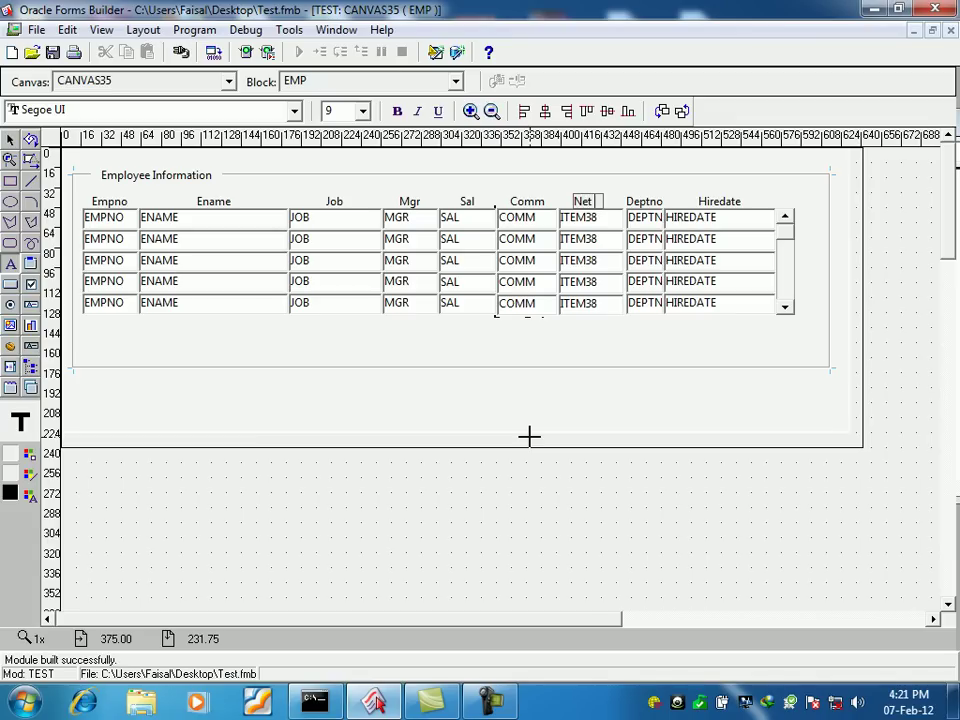
{"action": "type", "text": " Salary"}
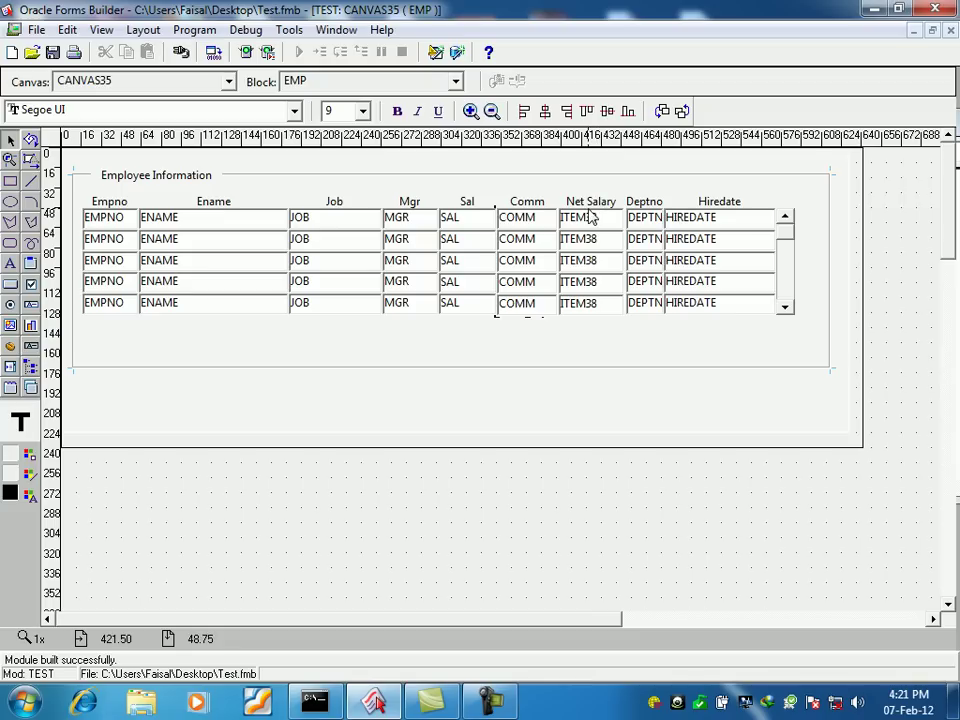
{"action": "left_click", "coordinate": [590, 201]}
{"action": "key", "text": "Delete"}
{"action": "key", "text": "ctrl+z"}
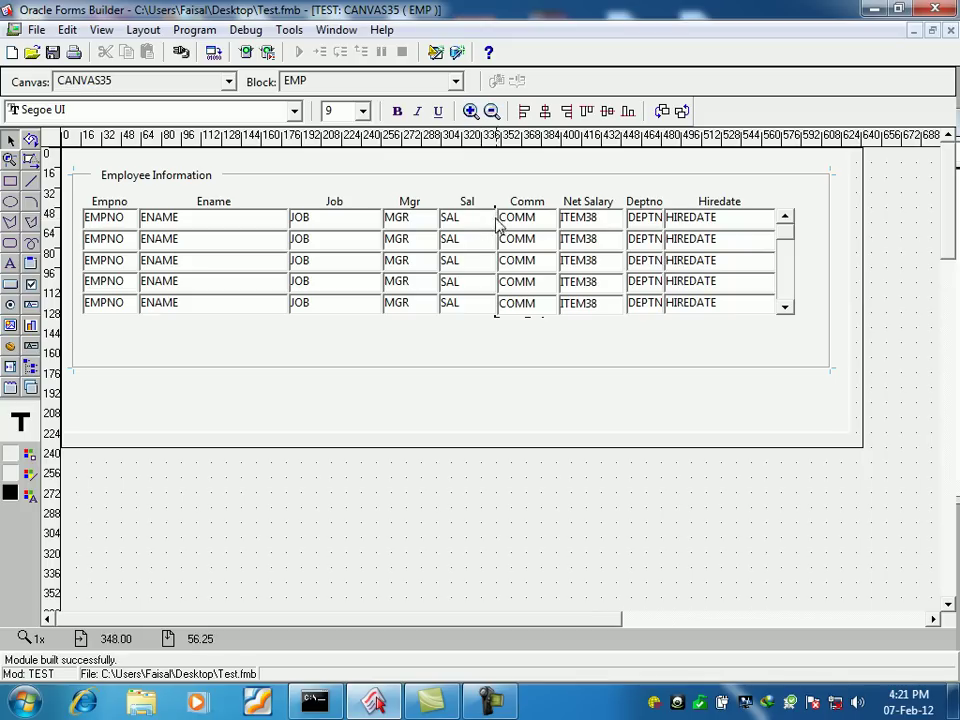
Step: Open the properties of the Net Salary item and rename it as NET
{"action": "double_click", "coordinate": [598, 246]}
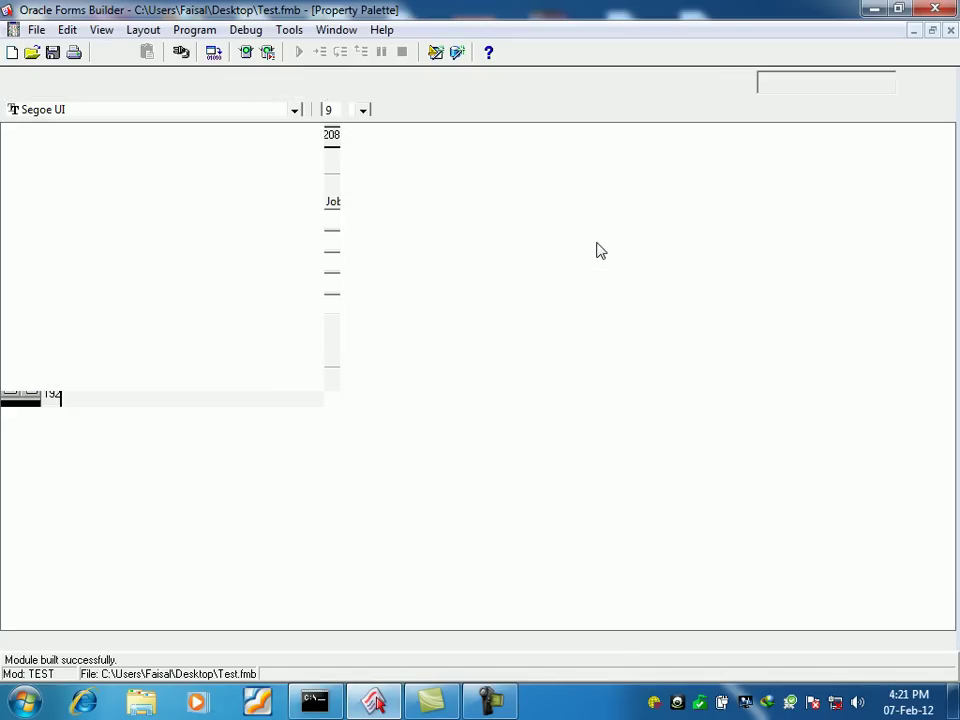
{"action": "left_click", "coordinate": [9, 235]}
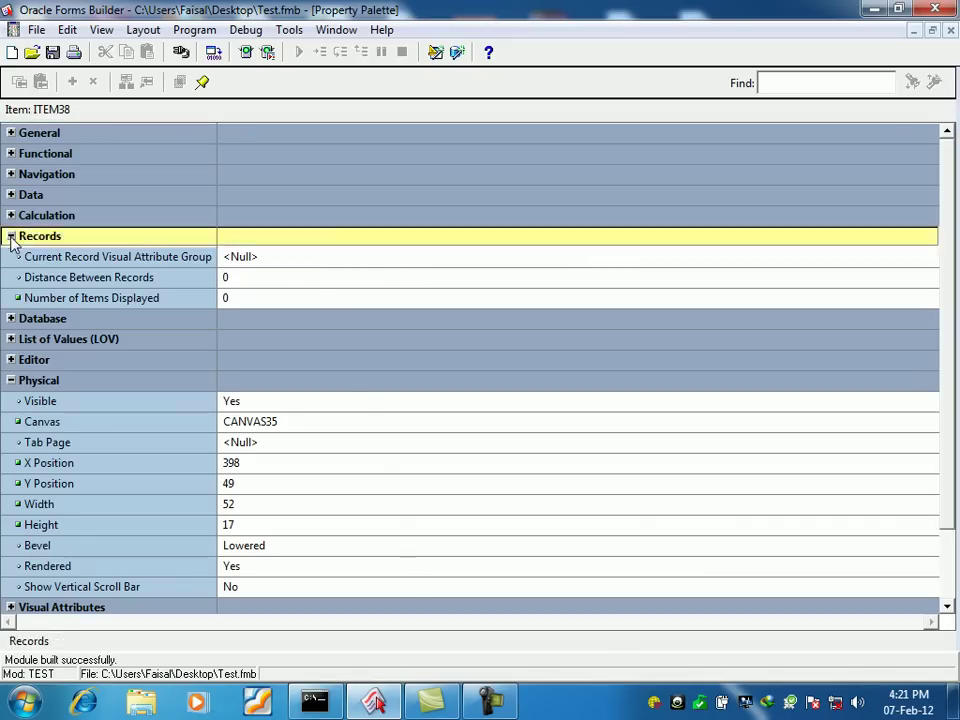
{"action": "left_click", "coordinate": [9, 235]}
{"action": "left_click", "coordinate": [11, 132]}
{"action": "left_click", "coordinate": [268, 153]}
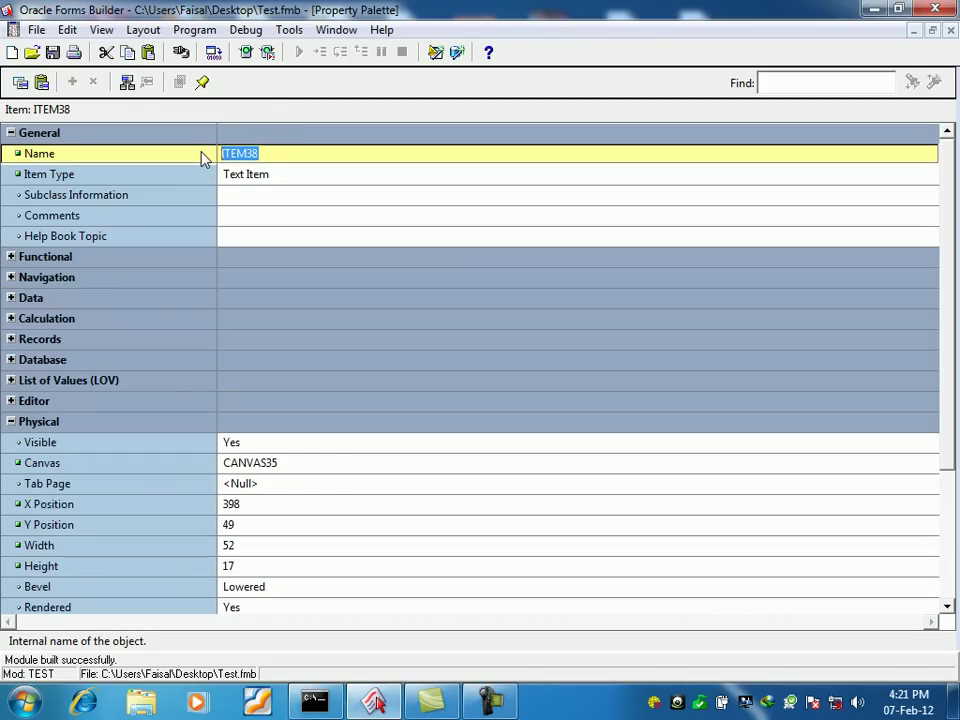
{"action": "type", "text": "nam"}
{"action": "key", "text": "BackSpace"}
{"action": "key", "text": "BackSpace"}
{"action": "key", "text": "BackSpace"}
{"action": "key", "text": "Caps_Lock"}
{"action": "type", "text": "NET"}
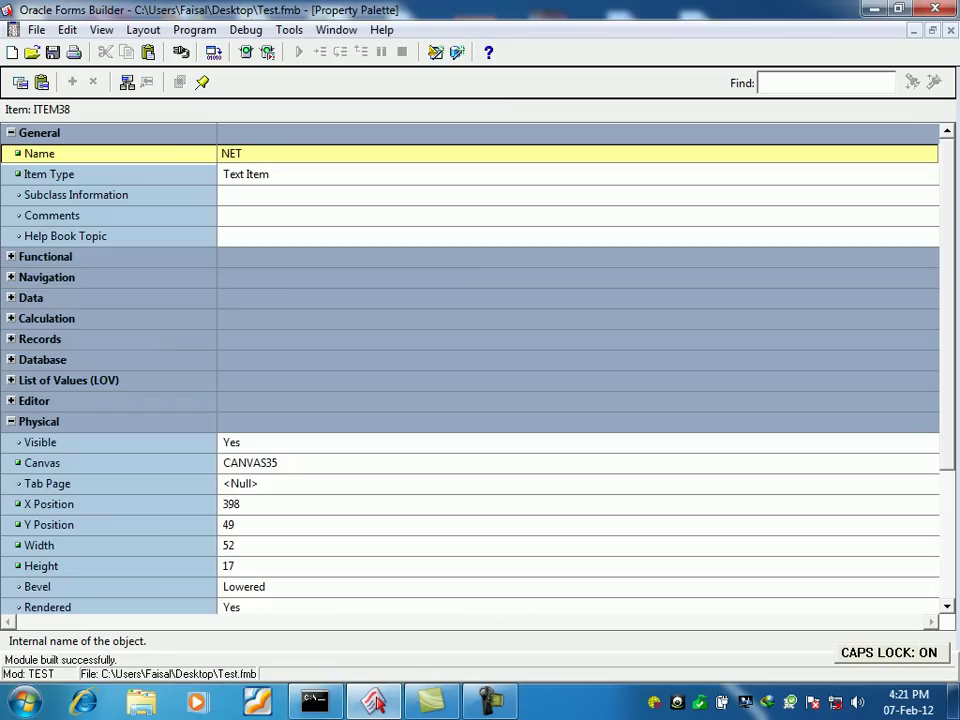
{"action": "key", "text": "Return"}
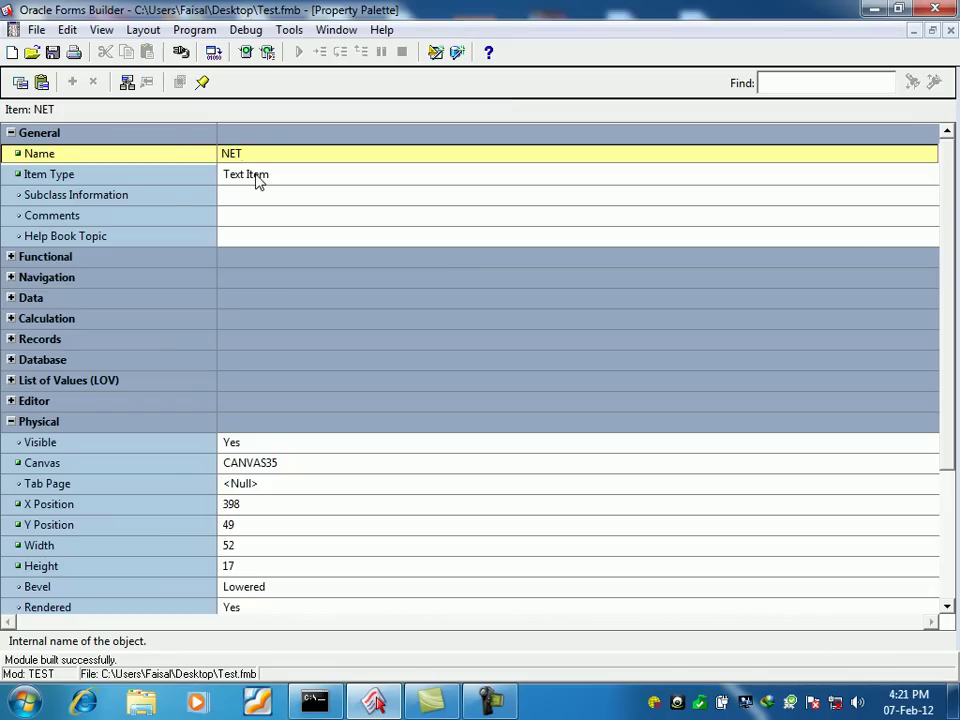
Step: Set the NET item's Item Type to Display Item and check its data type
{"action": "left_click", "coordinate": [257, 178]}
{"action": "left_click", "coordinate": [11, 133]}
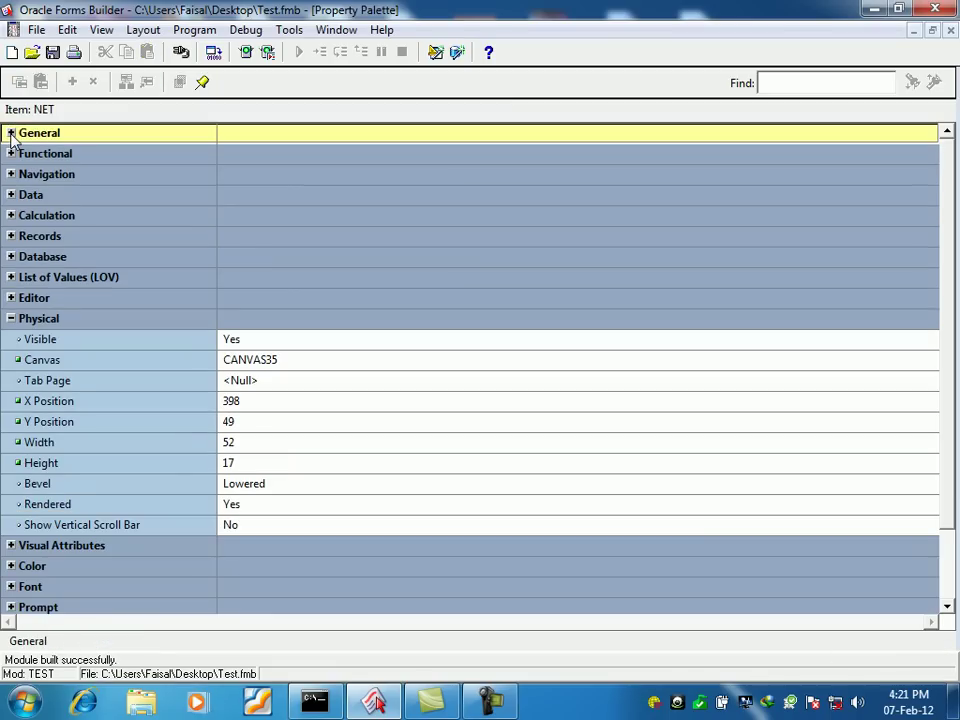
{"action": "left_click", "coordinate": [11, 133]}
{"action": "left_click", "coordinate": [278, 177]}
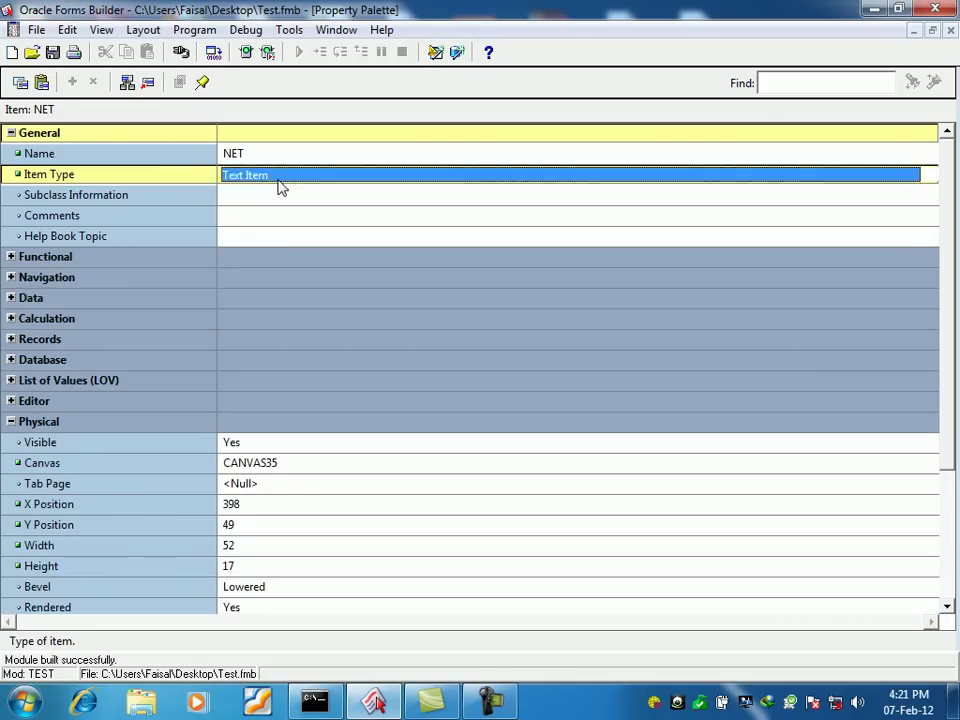
{"action": "left_click", "coordinate": [279, 178]}
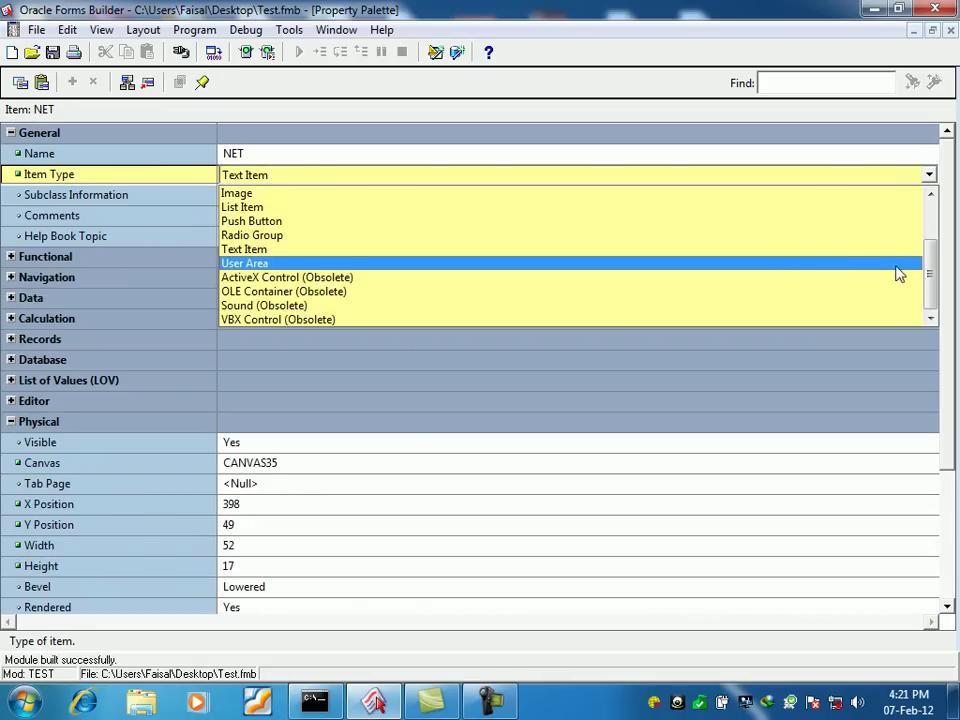
{"action": "left_click_drag", "start_coordinate": [930, 277], "coordinate": [932, 240]}
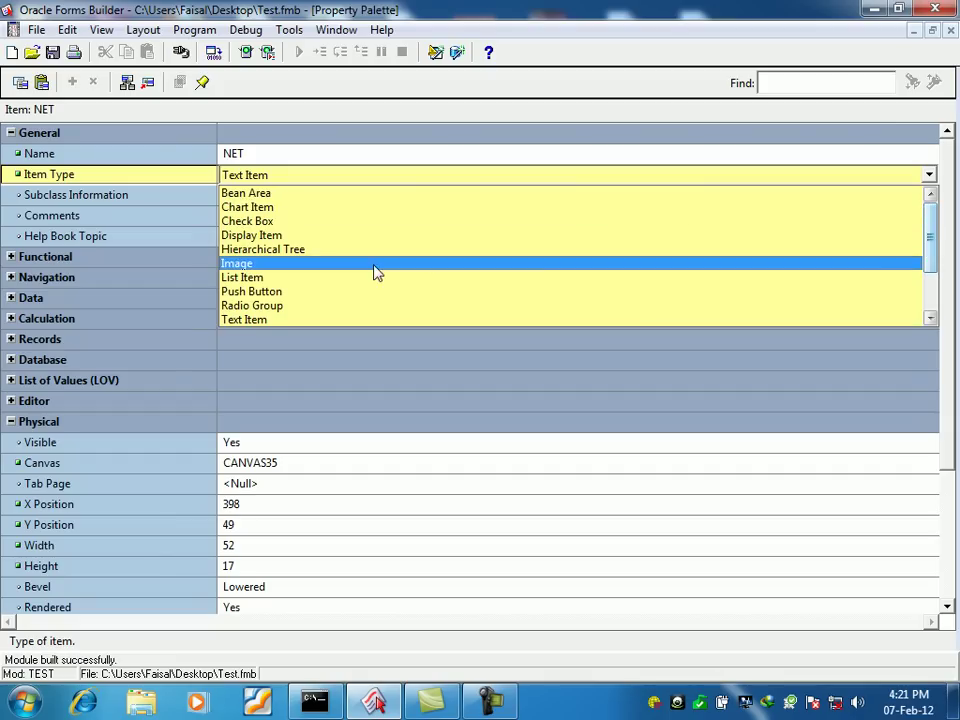
{"action": "left_click", "coordinate": [253, 235]}
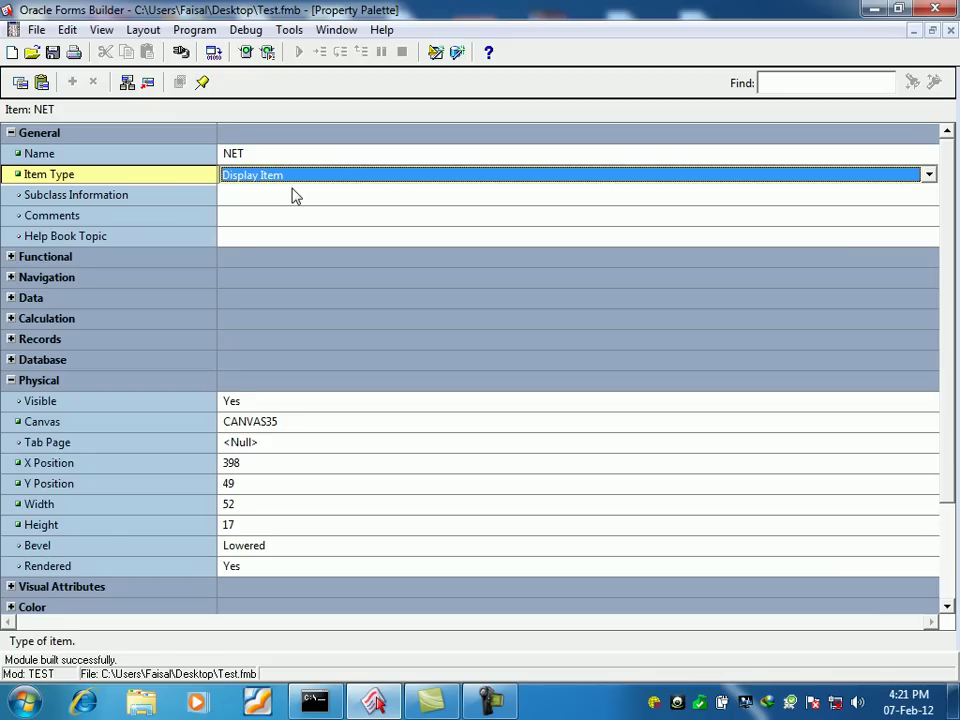
{"action": "left_click", "coordinate": [13, 136]}
{"action": "left_click", "coordinate": [13, 136]}
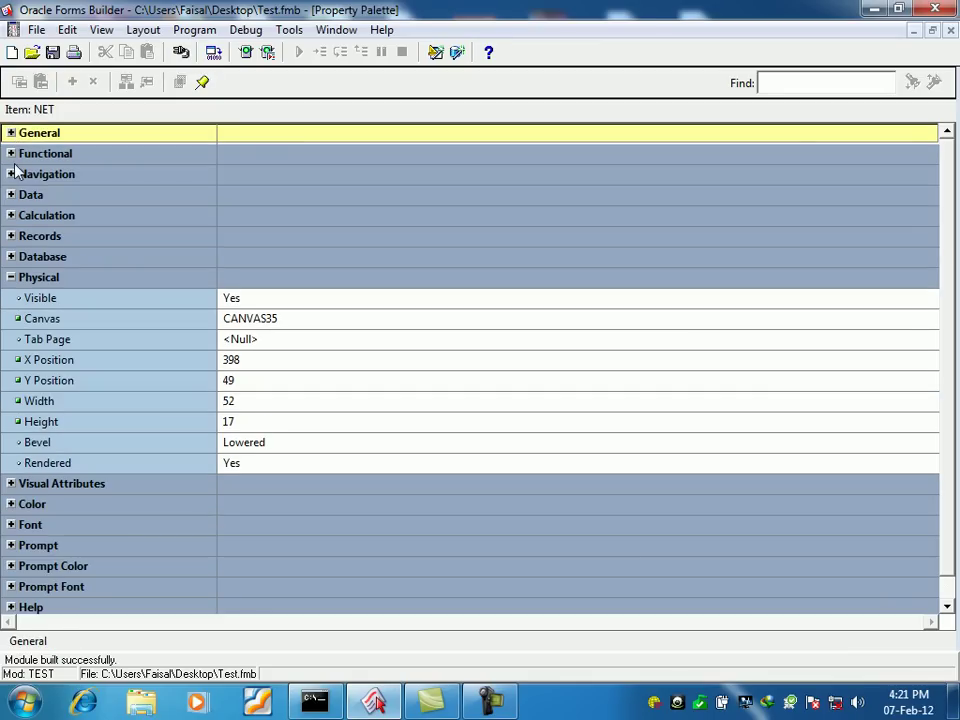
{"action": "left_click", "coordinate": [12, 195]}
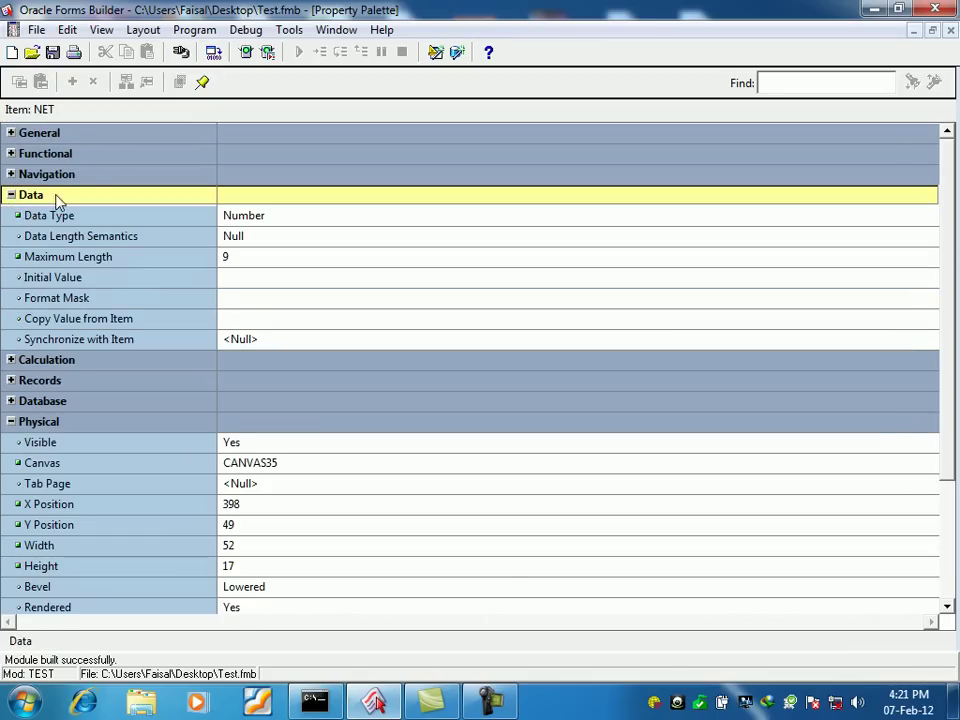
{"action": "left_click", "coordinate": [260, 217]}
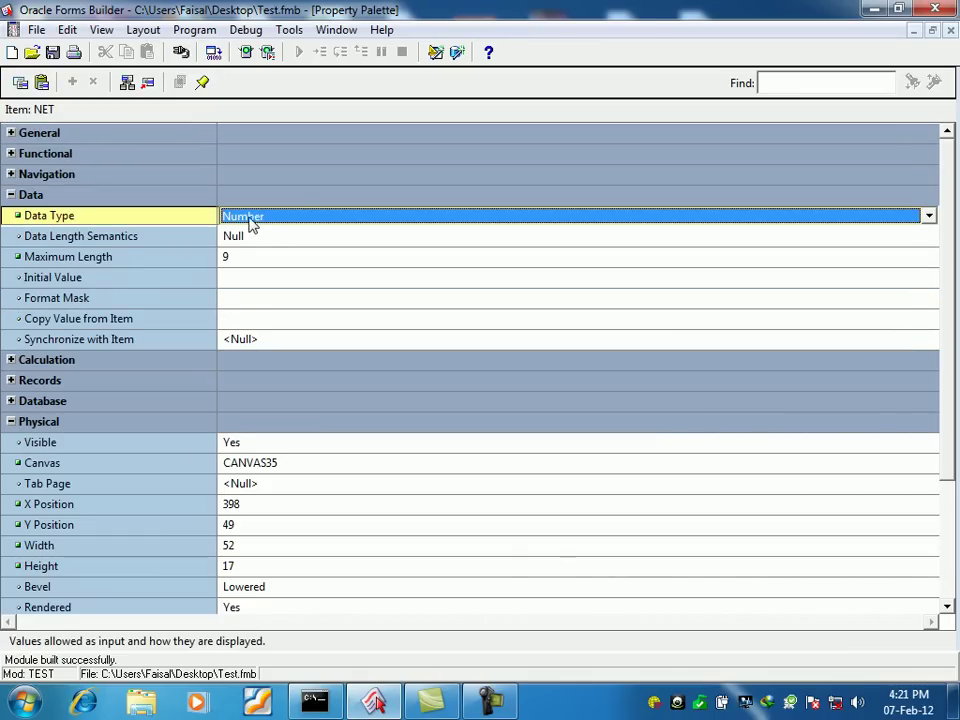
{"action": "left_click", "coordinate": [12, 195]}
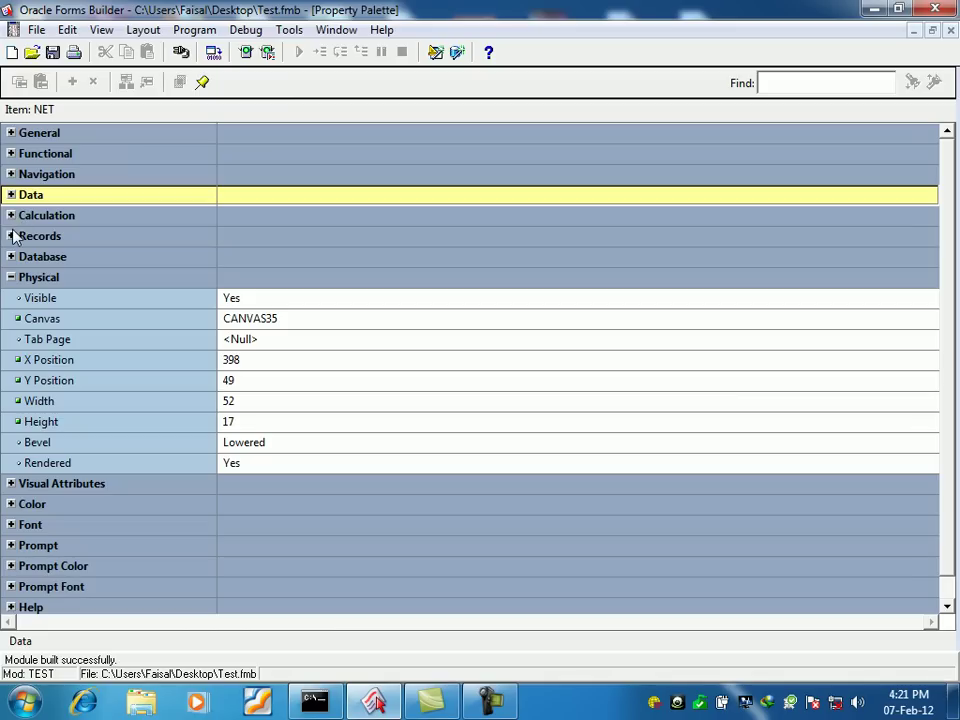
Step: Set Database Item to No for the NET item, clear its Column Name, and check its record settings
{"action": "left_click", "coordinate": [12, 278]}
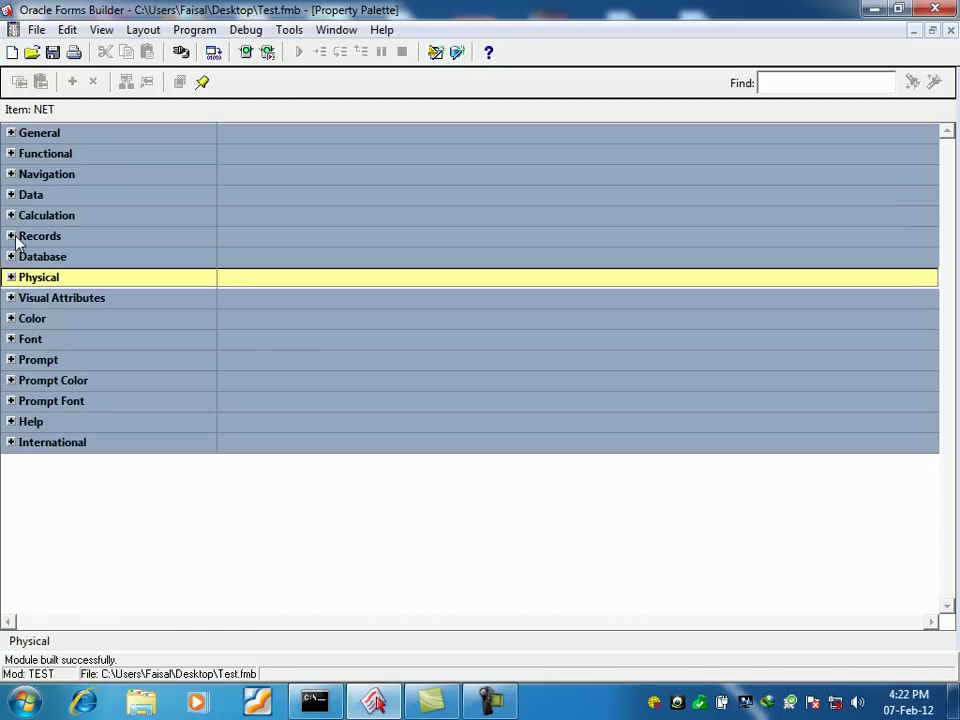
{"action": "left_click", "coordinate": [12, 257]}
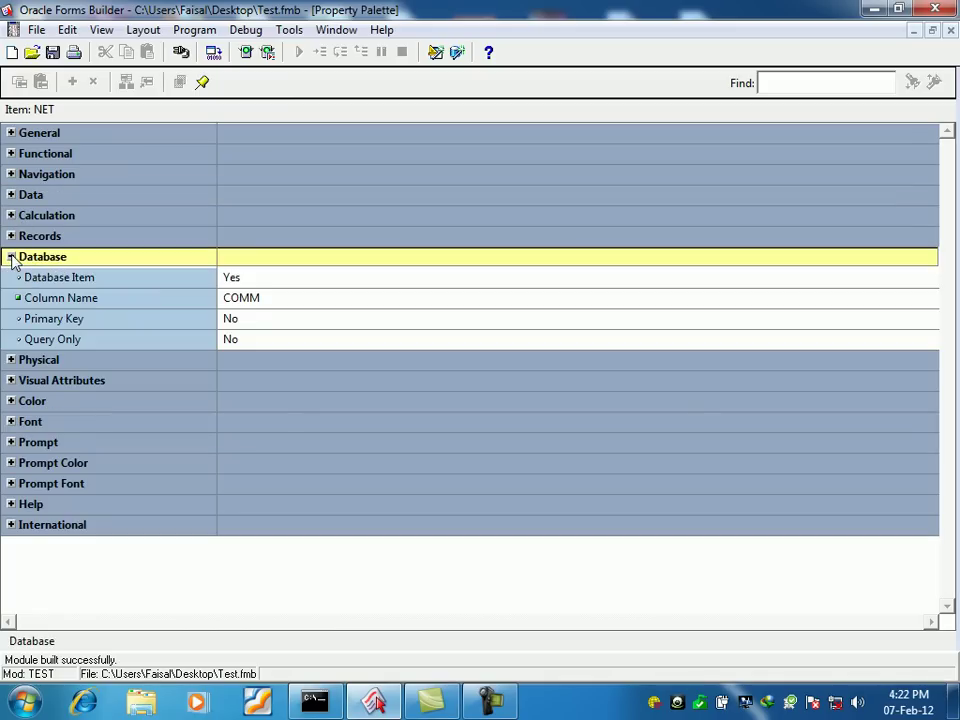
{"action": "left_click", "coordinate": [245, 281]}
{"action": "left_click", "coordinate": [245, 311]}
{"action": "left_click", "coordinate": [250, 300]}
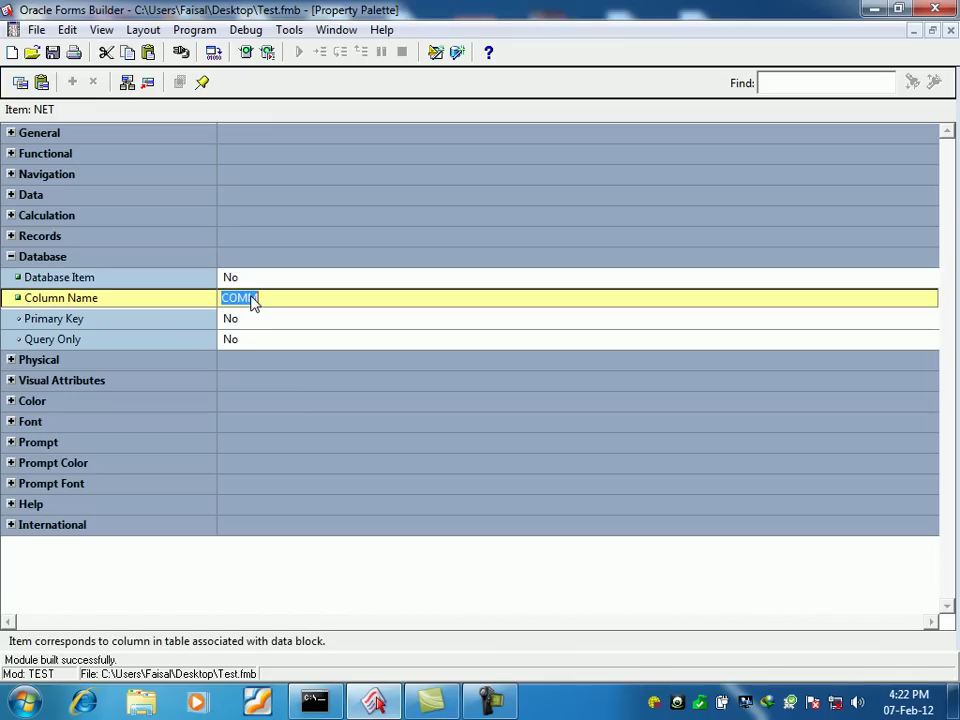
{"action": "key", "text": "Delete"}
{"action": "left_click", "coordinate": [256, 284]}
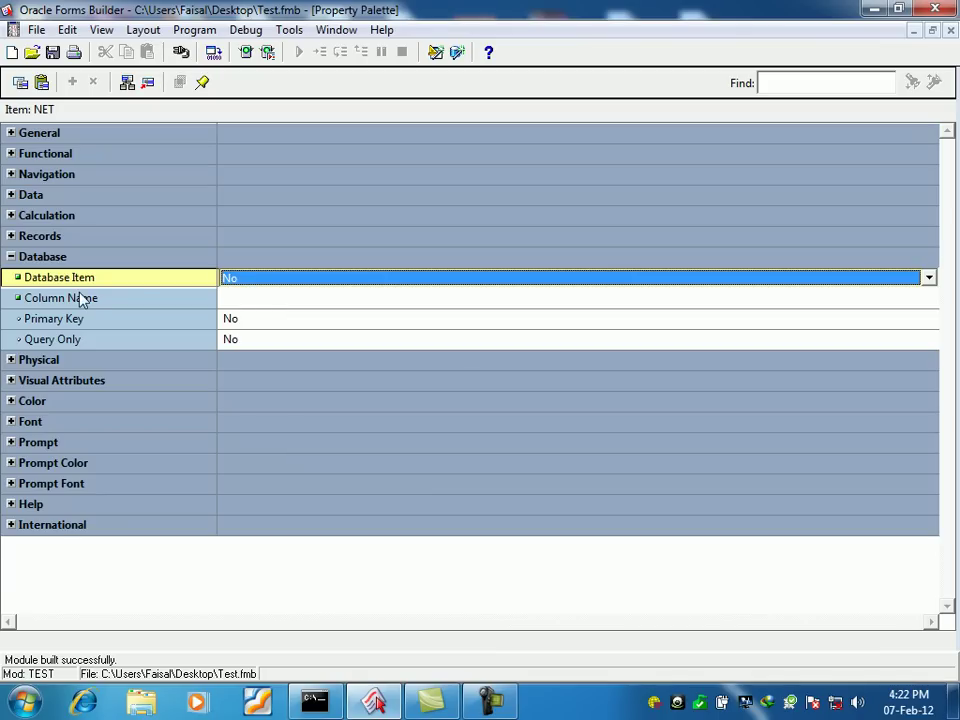
{"action": "left_click", "coordinate": [10, 257]}
{"action": "left_click", "coordinate": [10, 236]}
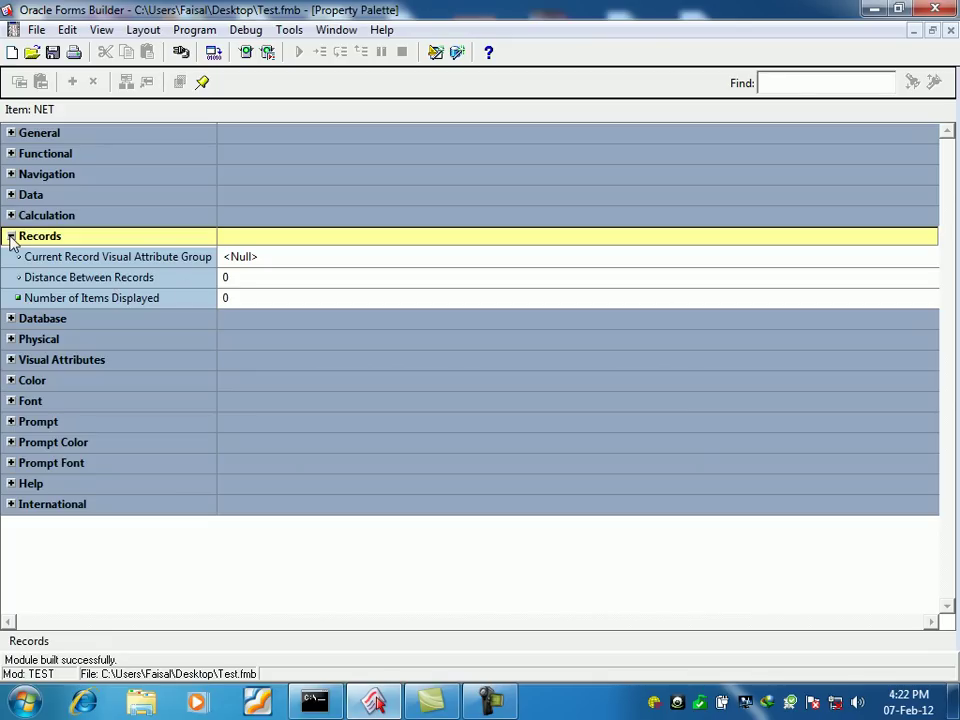
{"action": "left_click", "coordinate": [11, 237]}
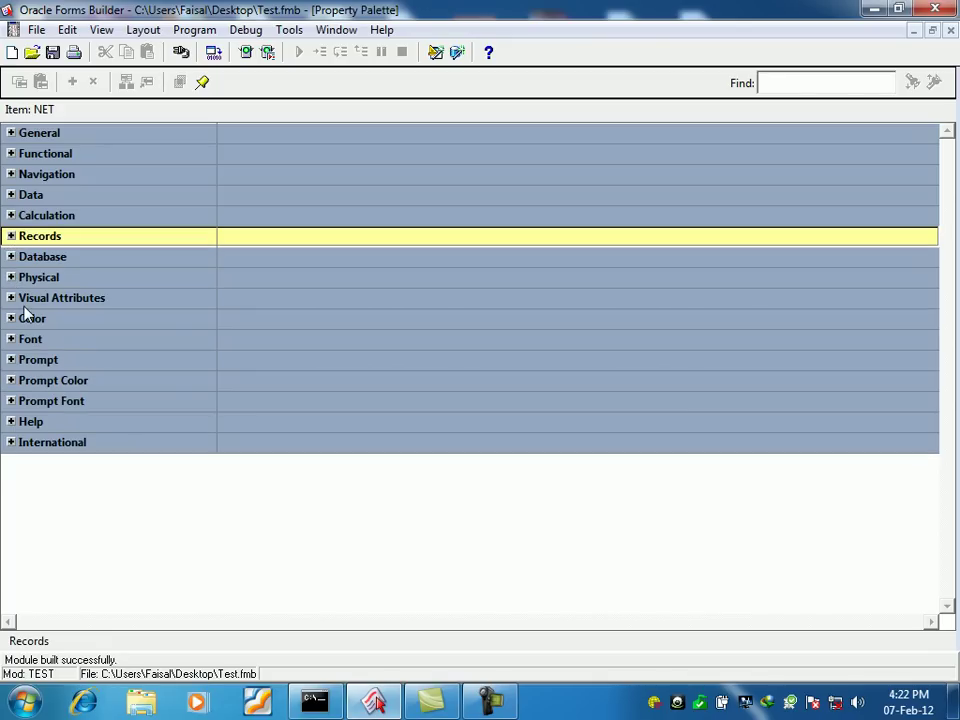
Step: Set the NET item's Calculation Mode to Formula and enter the formula NVL(:EMP.SAL,0) + NVL(:EMP.COMM,0)
{"action": "left_click", "coordinate": [11, 216]}
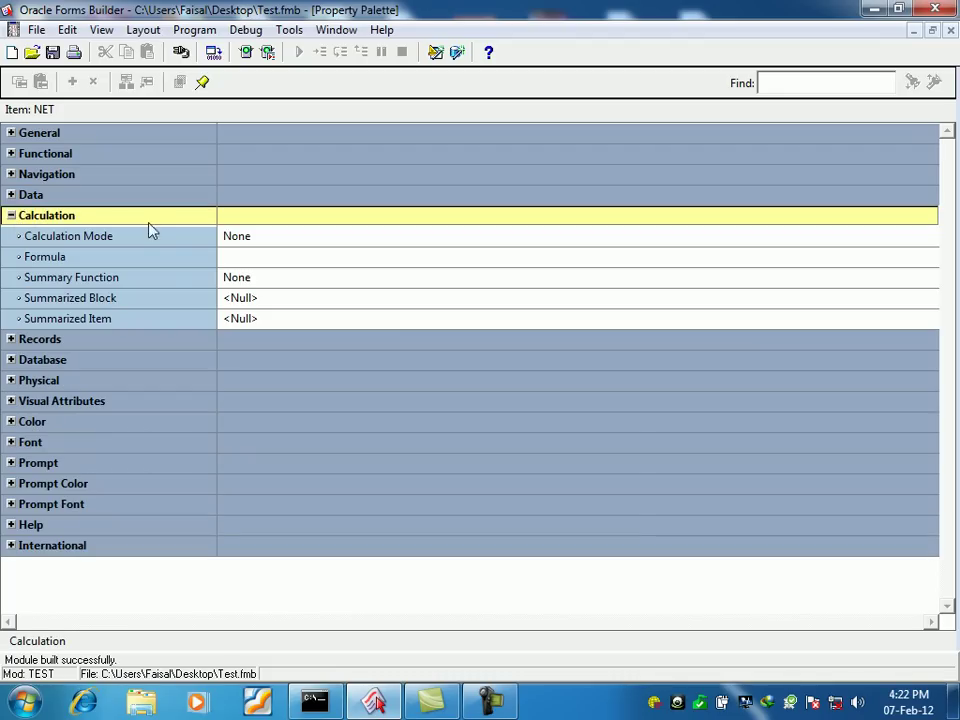
{"action": "left_click", "coordinate": [245, 238]}
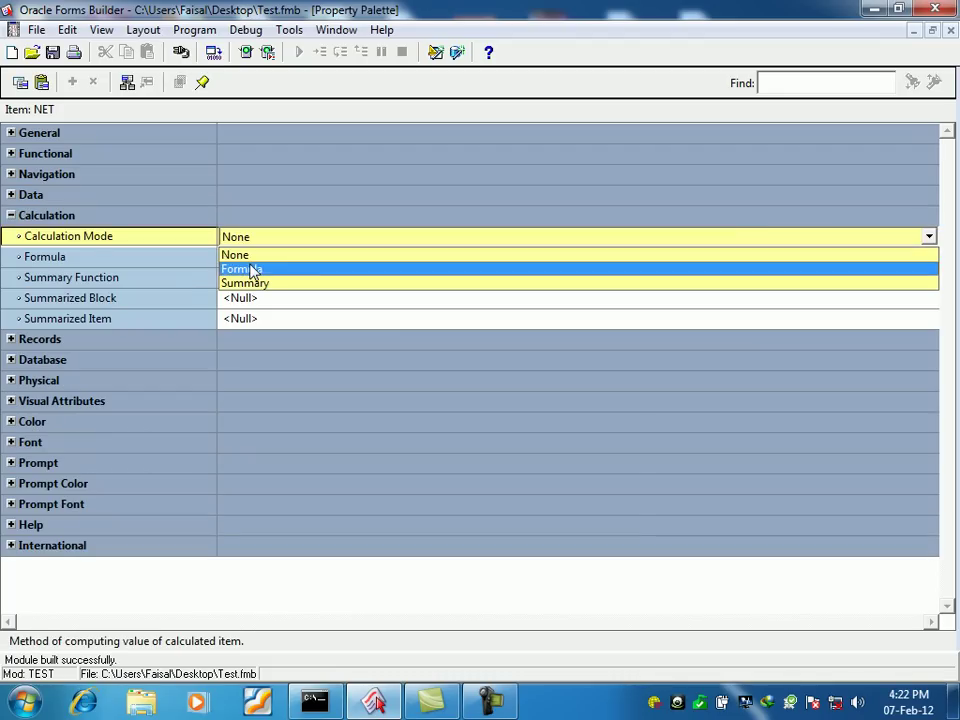
{"action": "left_click", "coordinate": [259, 270]}
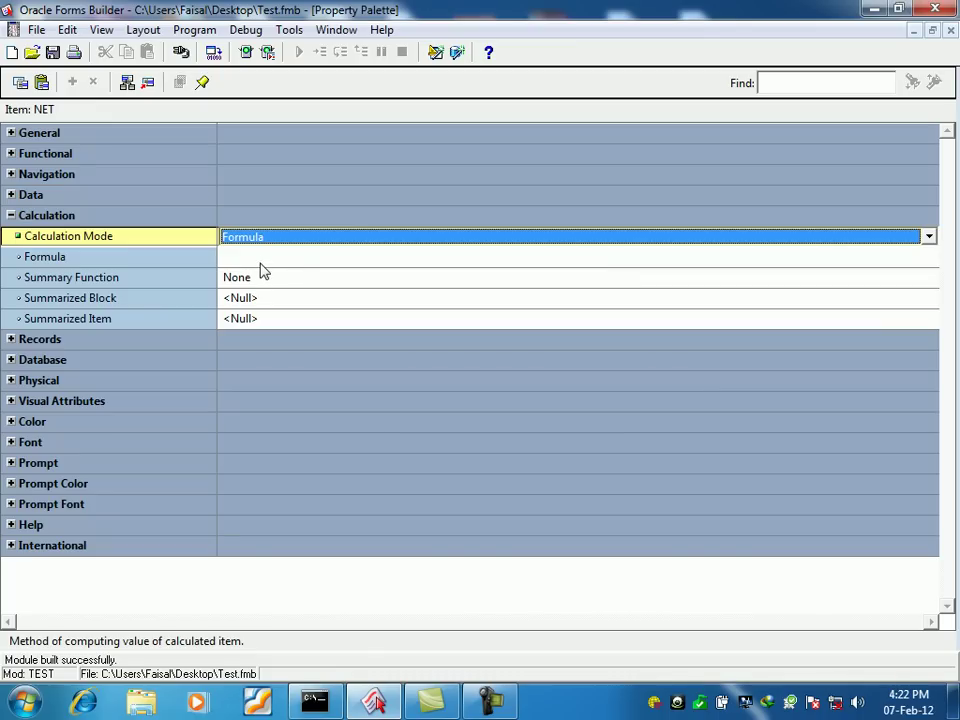
{"action": "left_click", "coordinate": [252, 257]}
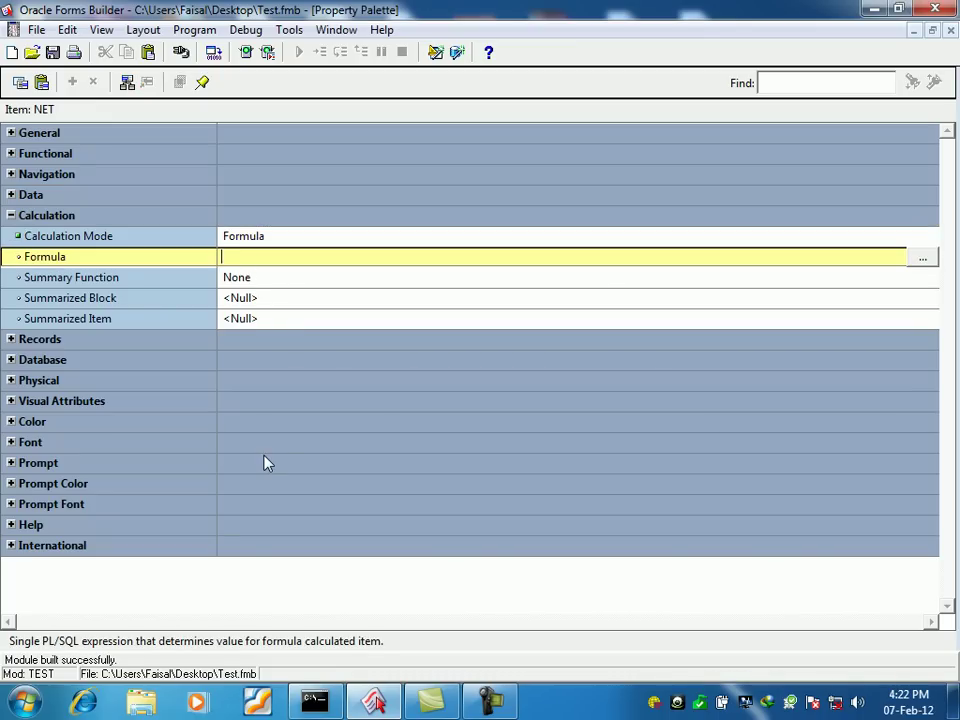
{"action": "type", "text": "NVL(:EMP.SAL,0) "}
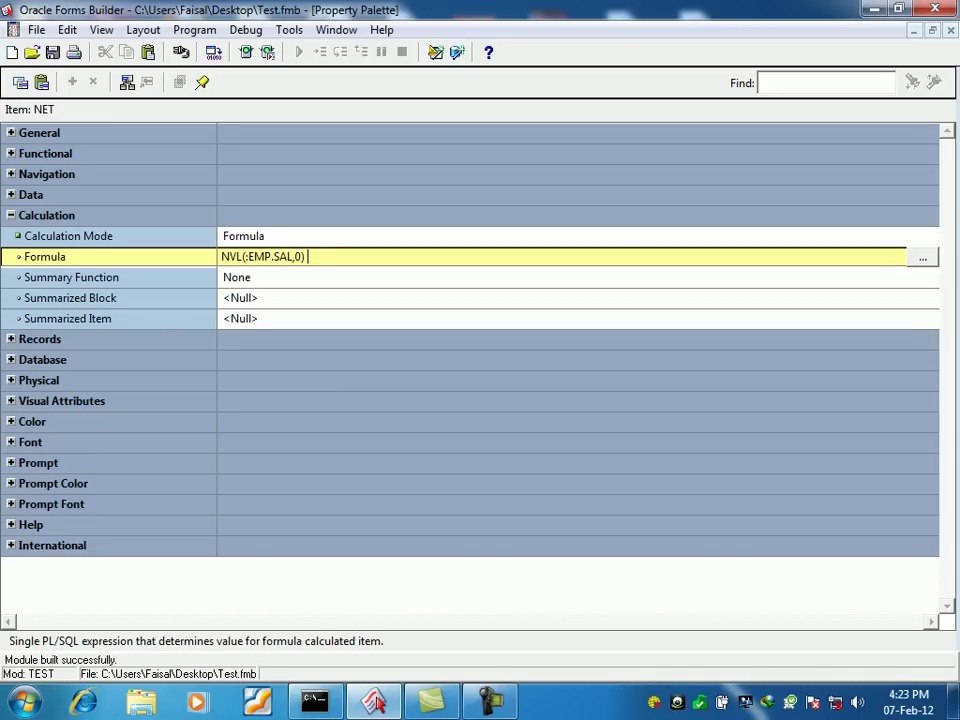
{"action": "type", "text": "+ NVL(:EMP.COMM"}
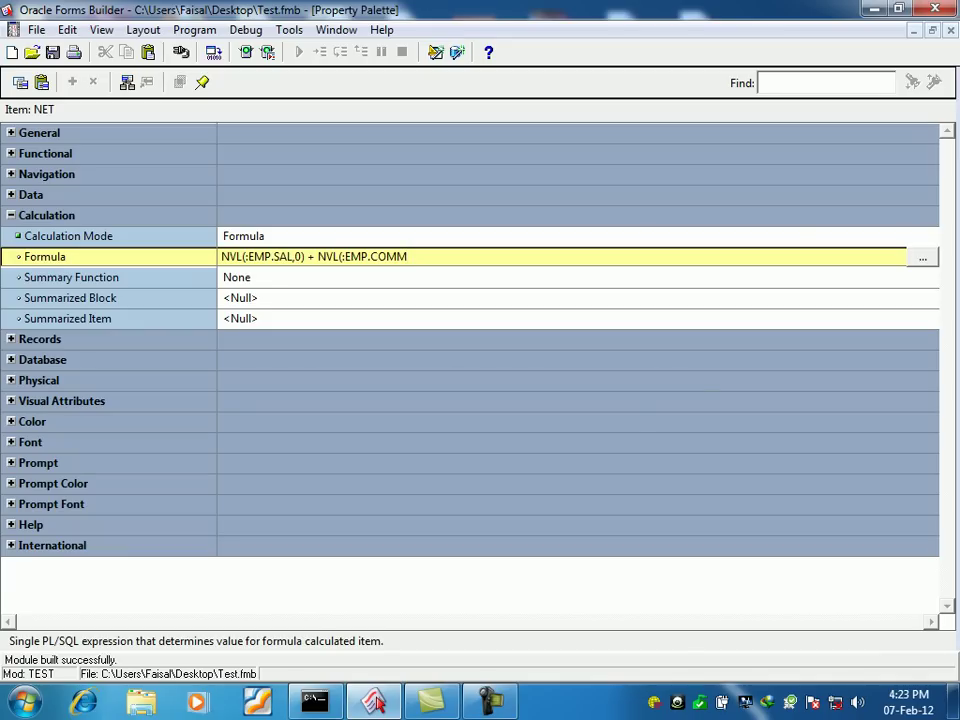
{"action": "type", "text": ",0)"}
{"action": "left_click", "coordinate": [11, 216]}
Step: Save the form and run it, with the browser and builder windows minimized and the runtime and its inner form window maximized
{"action": "left_click", "coordinate": [52, 52]}
{"action": "left_click", "coordinate": [182, 54]}
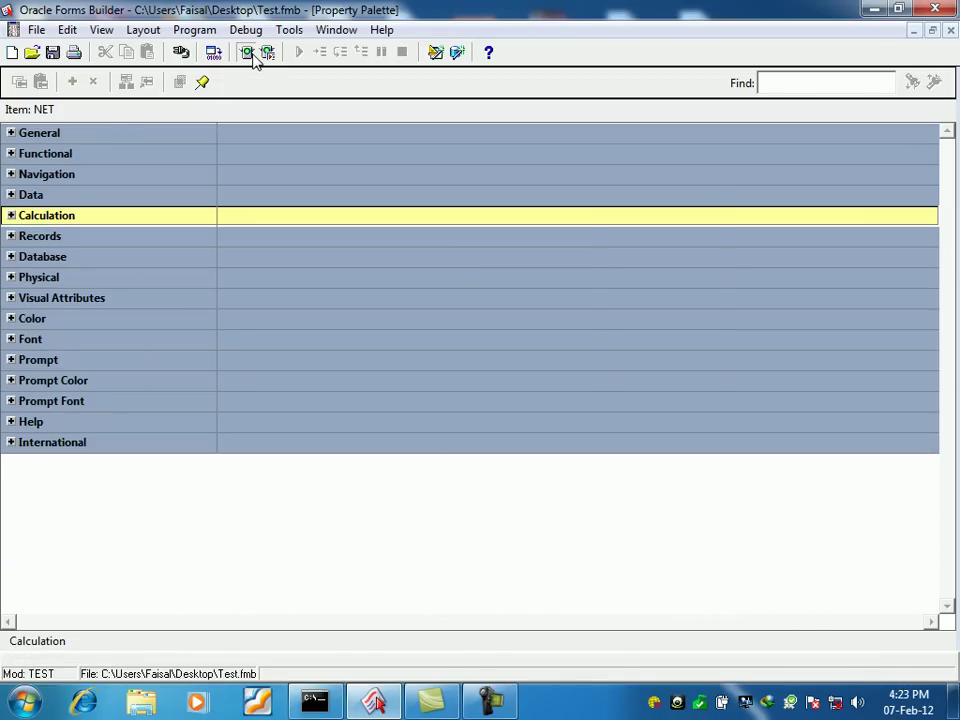
{"action": "left_click", "coordinate": [253, 55]}
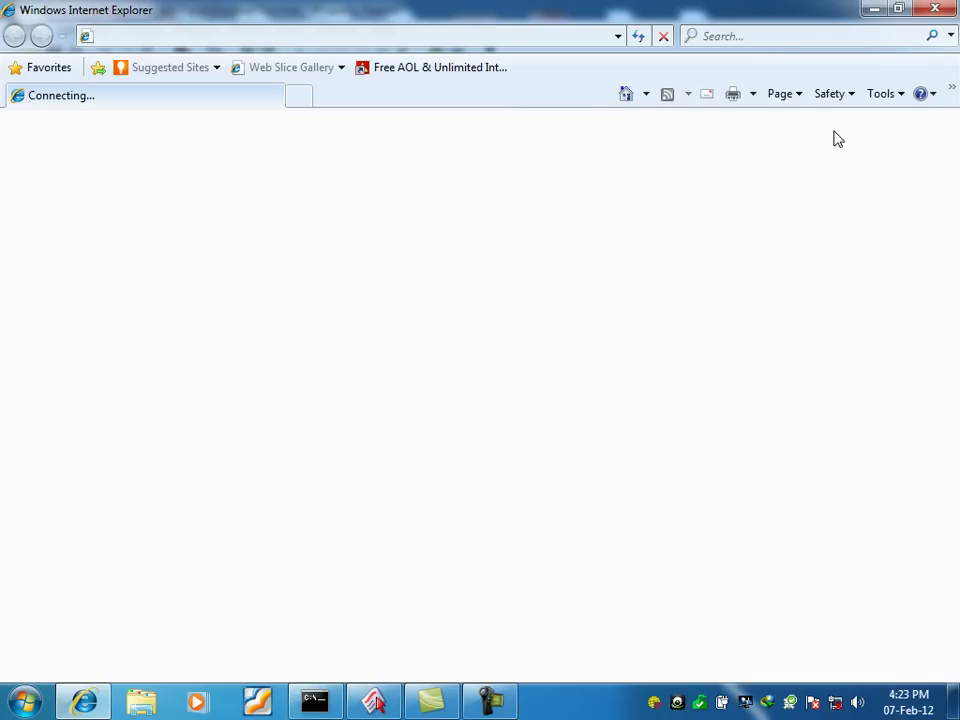
{"action": "left_click", "coordinate": [873, 12]}
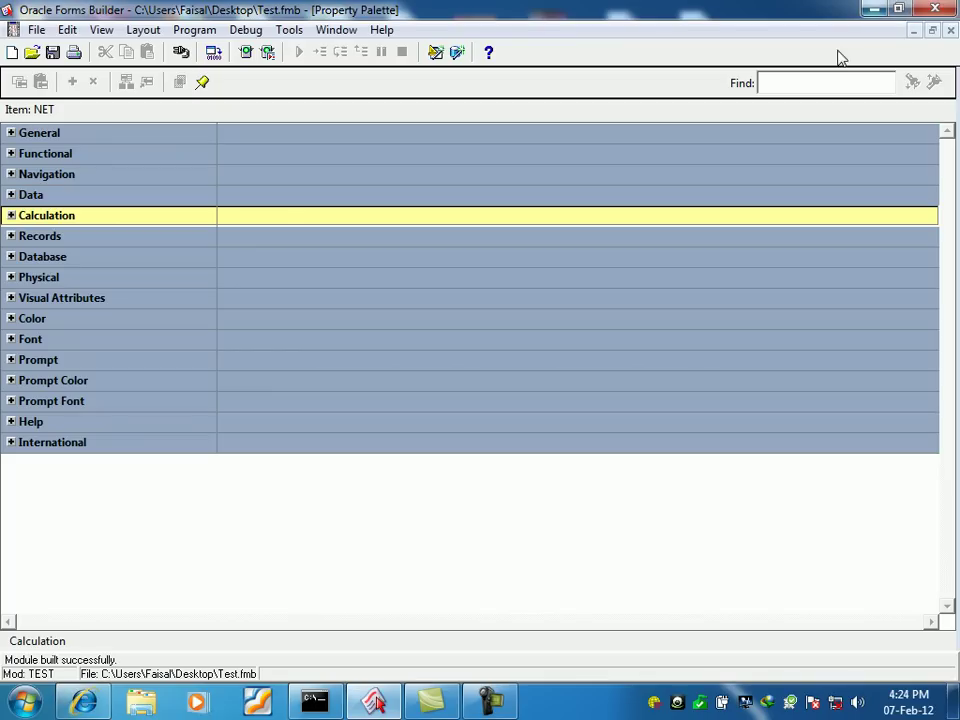
{"action": "left_click", "coordinate": [874, 11]}
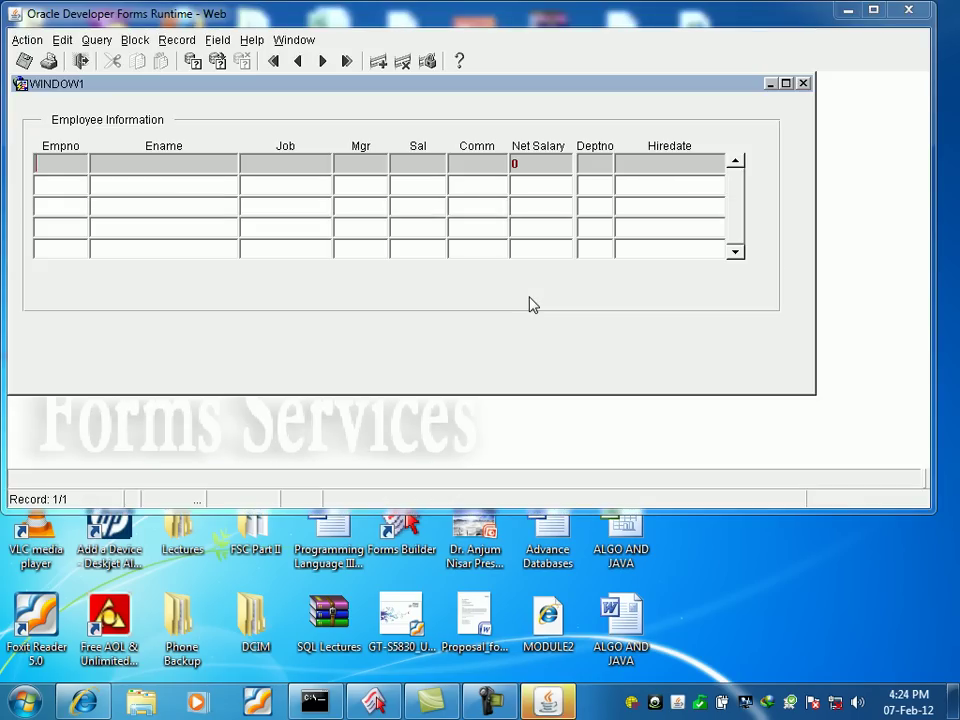
{"action": "left_click", "coordinate": [874, 10]}
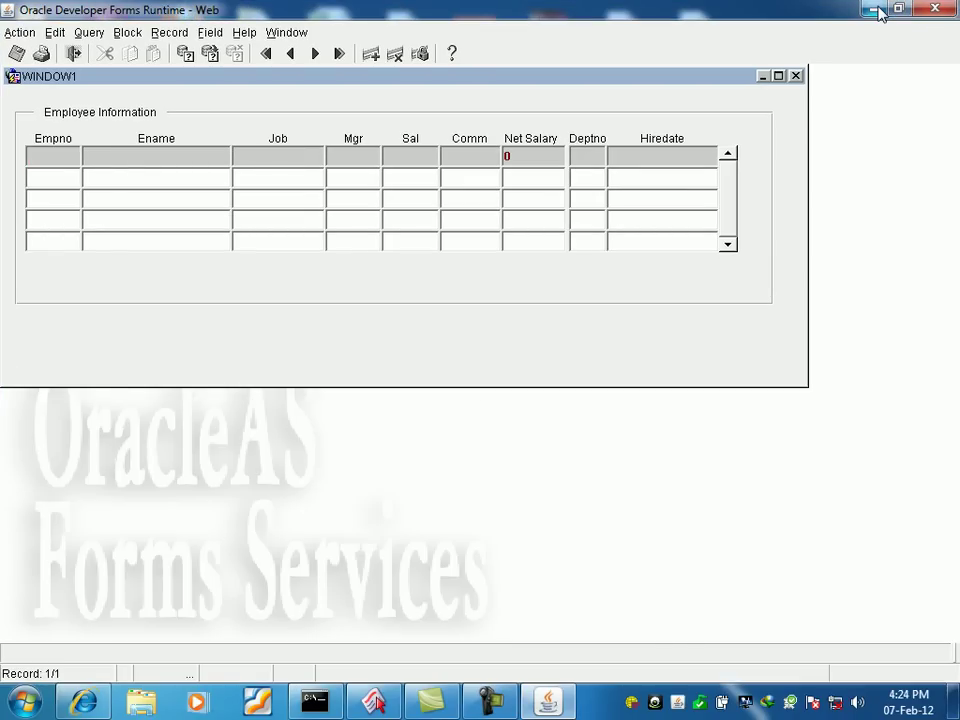
{"action": "left_click", "coordinate": [779, 76]}
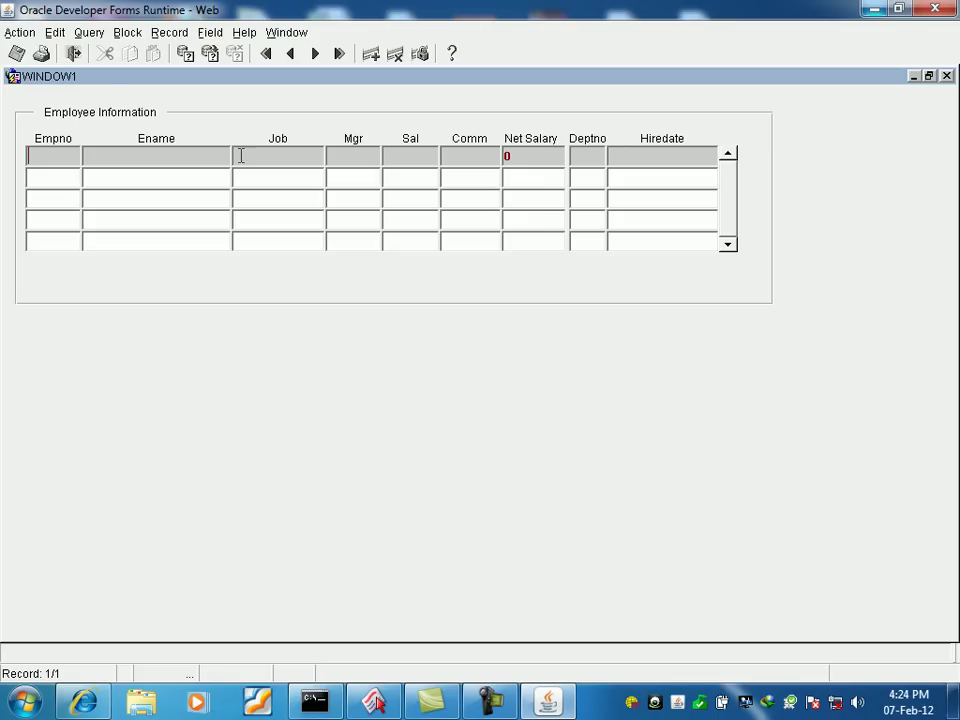
Step: Execute a query for the employee records and move down through the Comm column to check each record's Net Salary and highlighting
{"action": "left_click", "coordinate": [88, 32]}
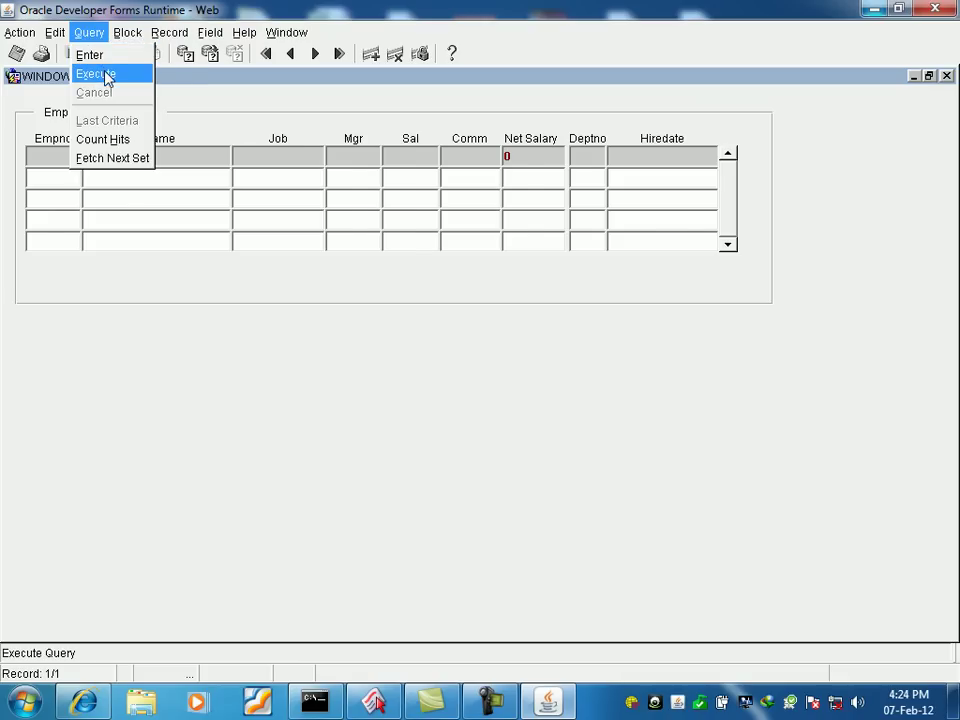
{"action": "left_click", "coordinate": [106, 75]}
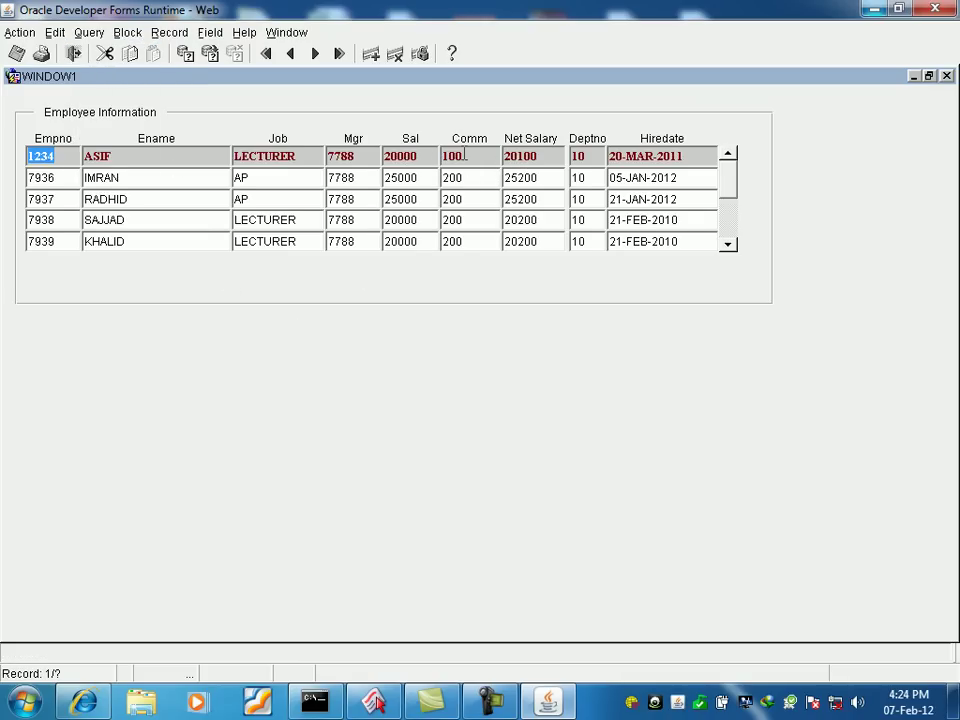
{"action": "left_click", "coordinate": [465, 156]}
{"action": "key", "text": "Down"}
{"action": "key", "text": "Down"}
{"action": "key", "text": "Down"}
{"action": "key", "text": "Down"}
{"action": "key", "text": "Down"}
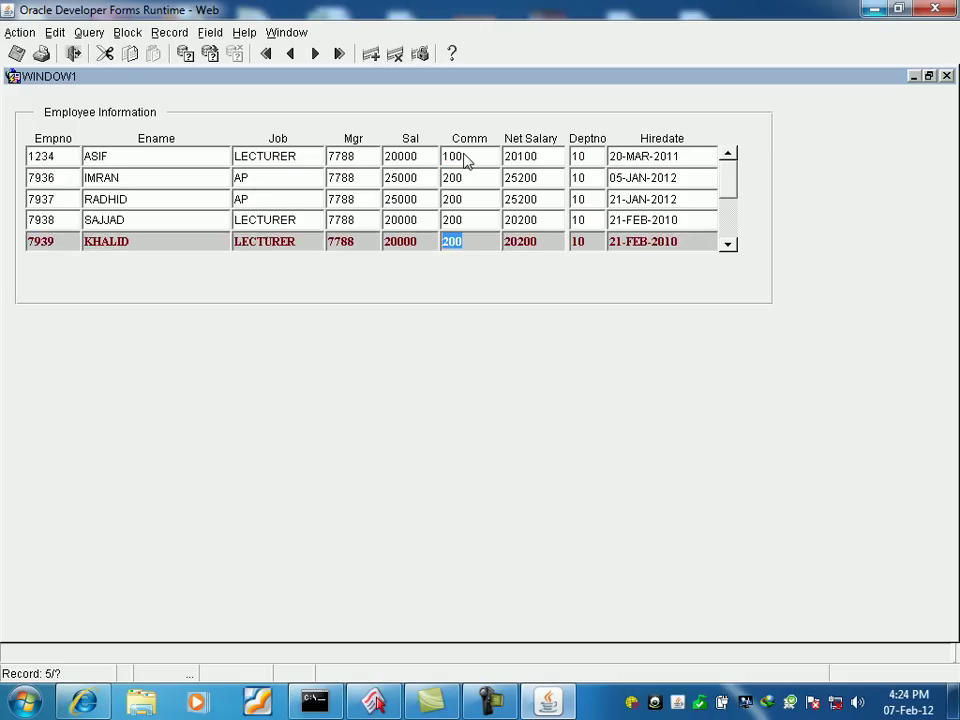
{"action": "key", "text": "Down"}
{"action": "key", "text": "Down"}
{"action": "key", "text": "Down"}
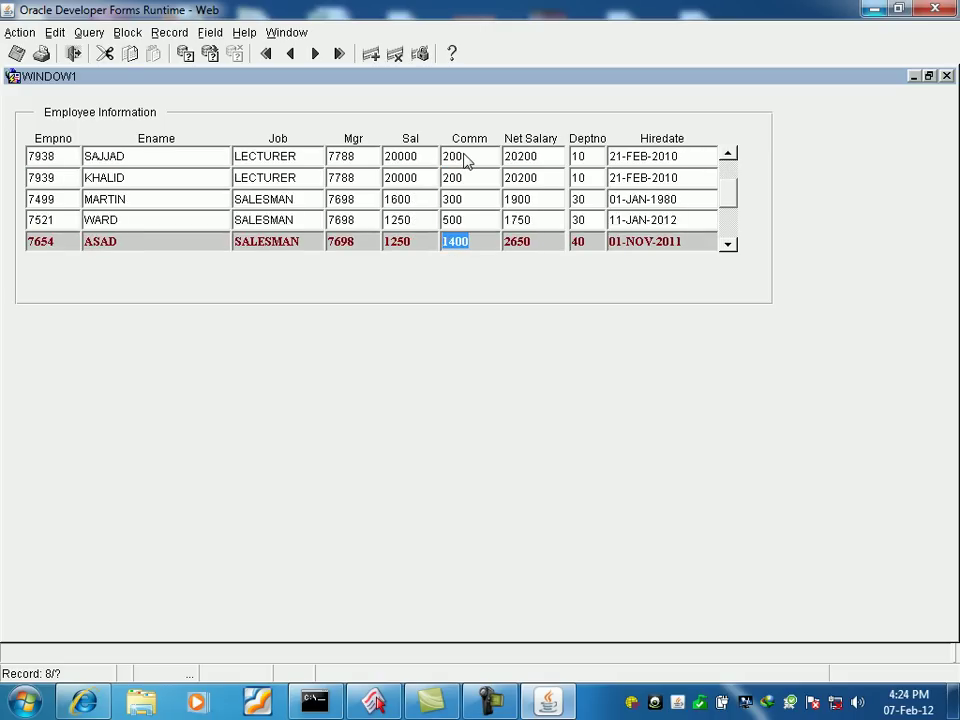